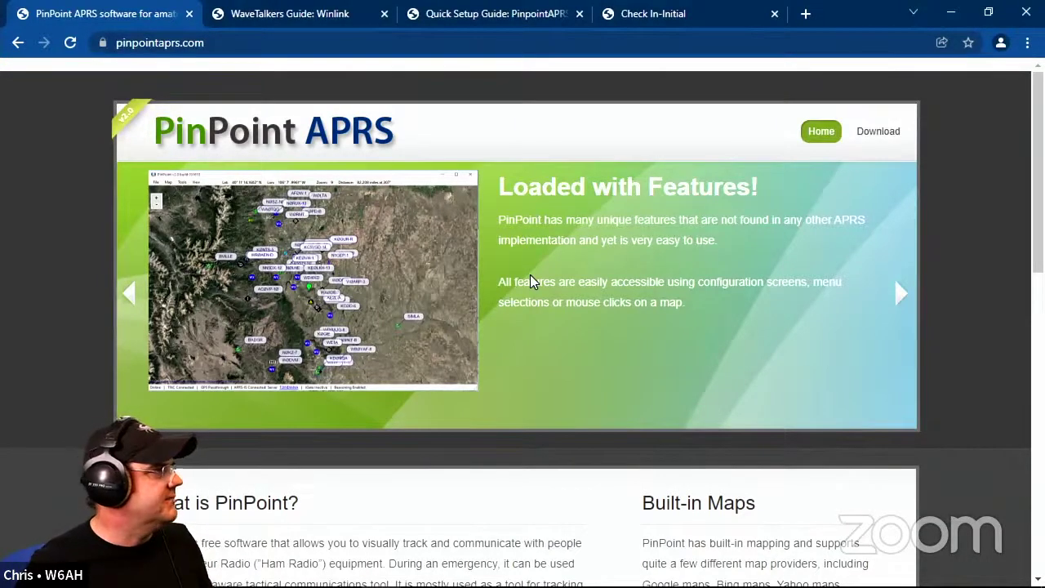
Clear the browser, blank message and Winlink Express windows off the desktop and move the SoundModem window further up
left_click(949, 15)
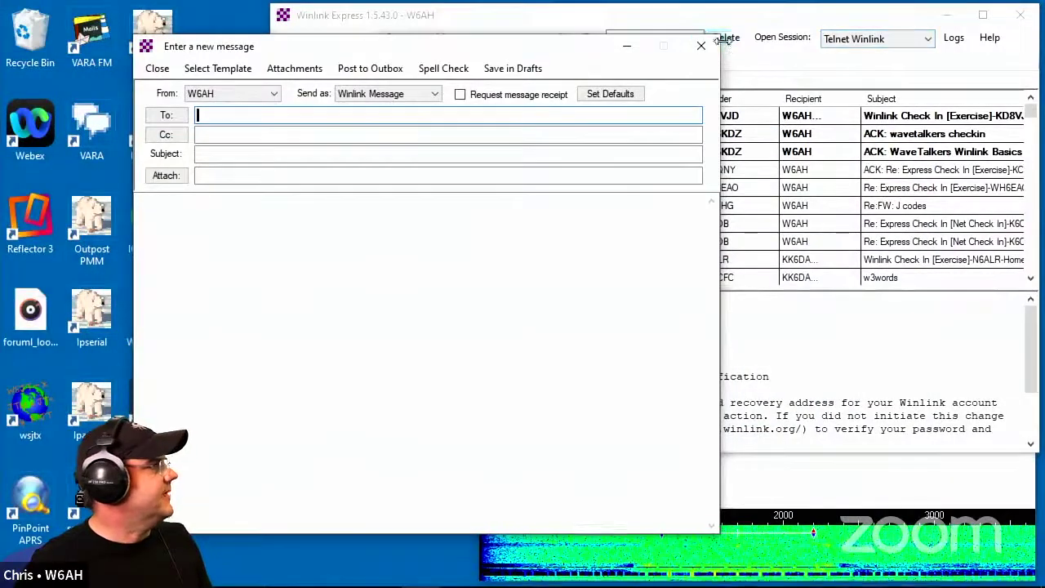
left_click(700, 45)
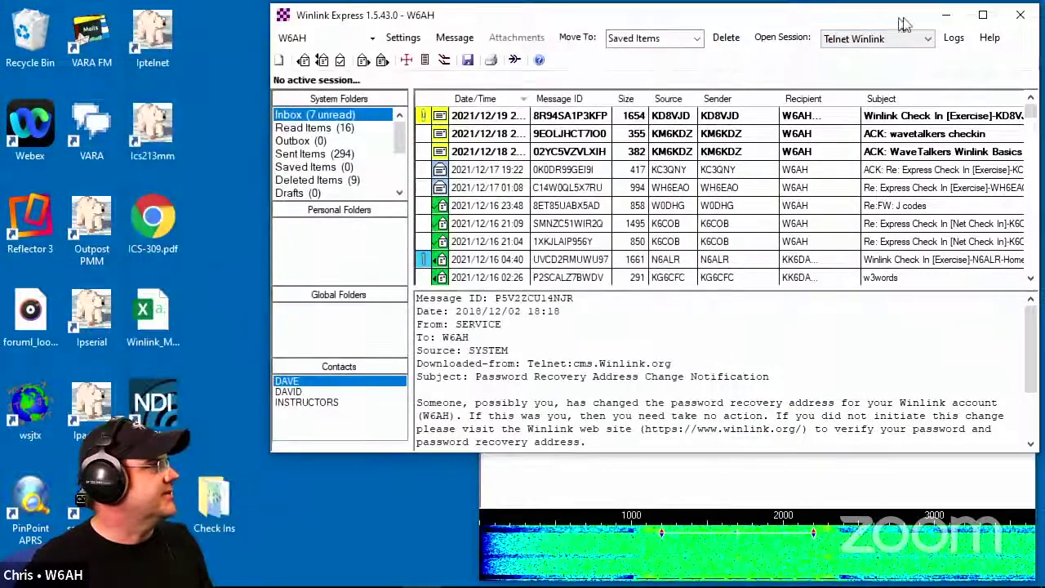
left_click(945, 16)
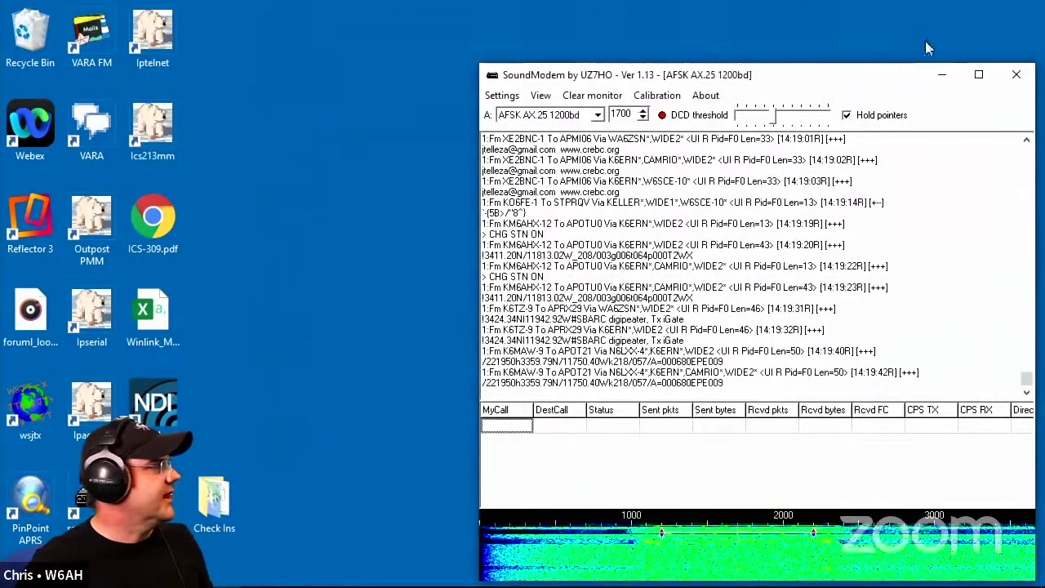
left_click_drag(886, 77, 827, 42)
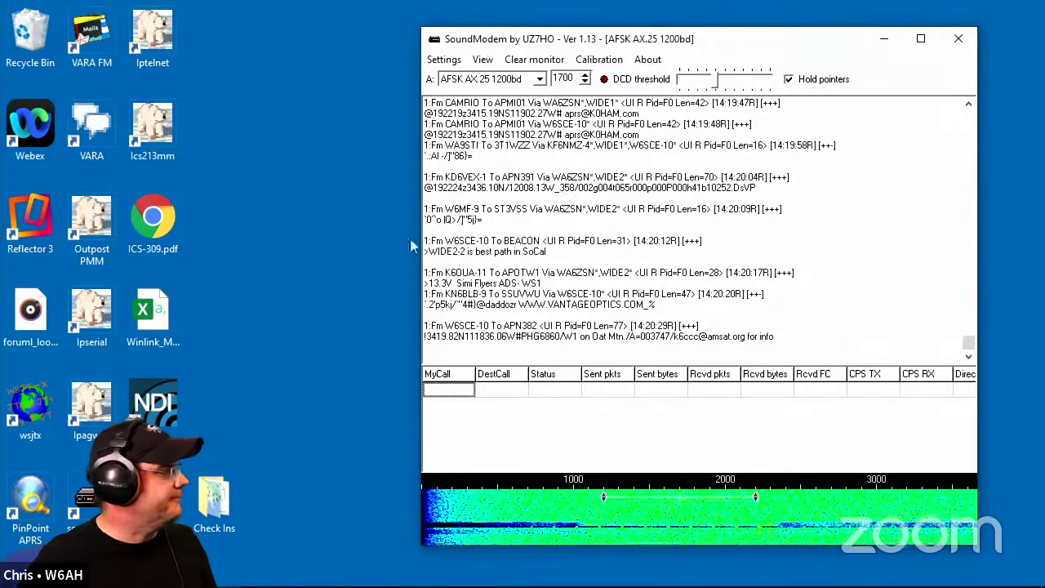
Launch PinPoint APRS, dismiss the update check, and move the Events window off most of the map before bringing the map forward
double_click(30, 504)
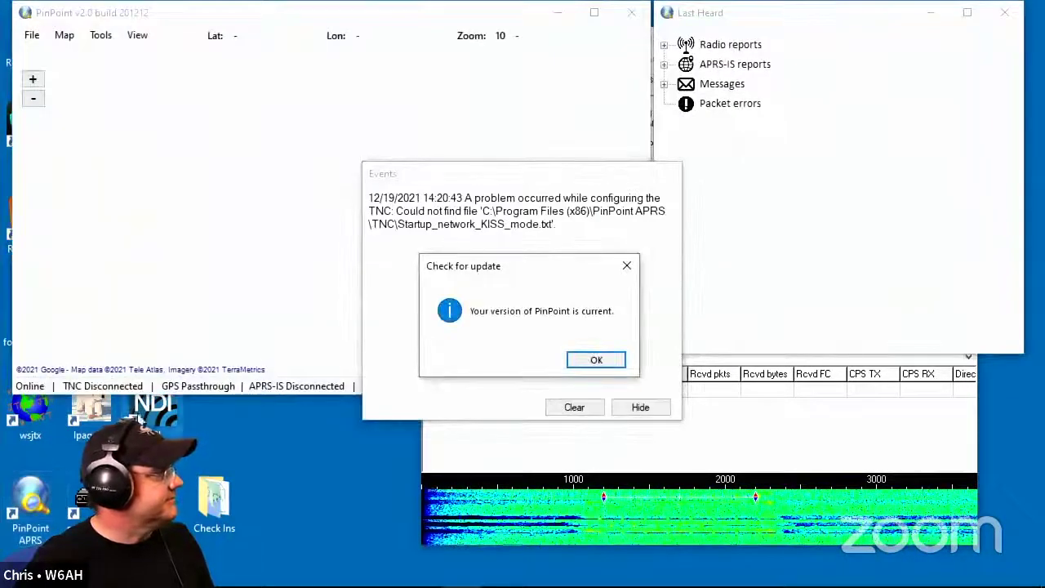
left_click(594, 361)
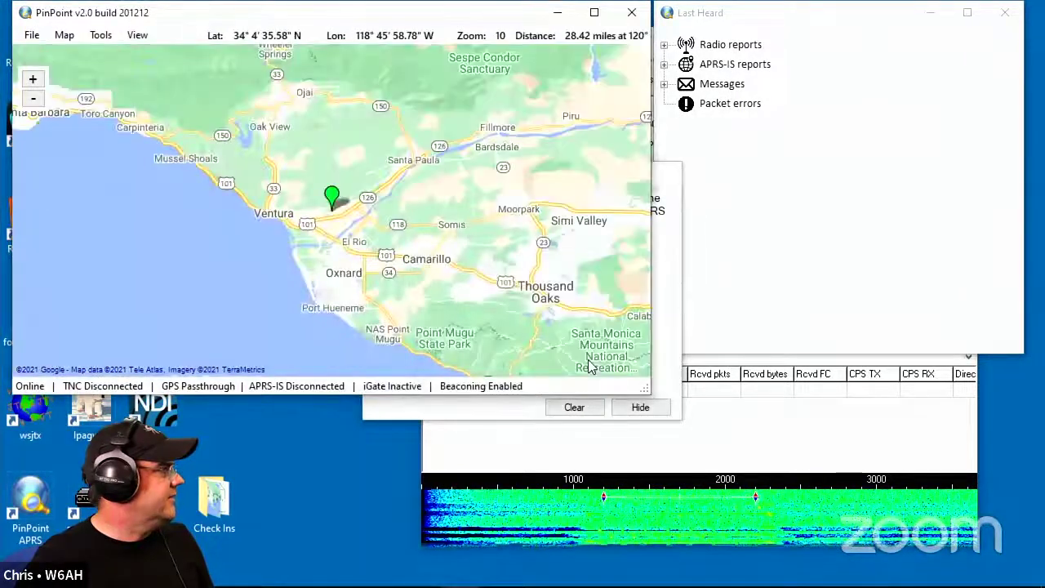
left_click(663, 175)
left_click_drag(626, 174, 277, 314)
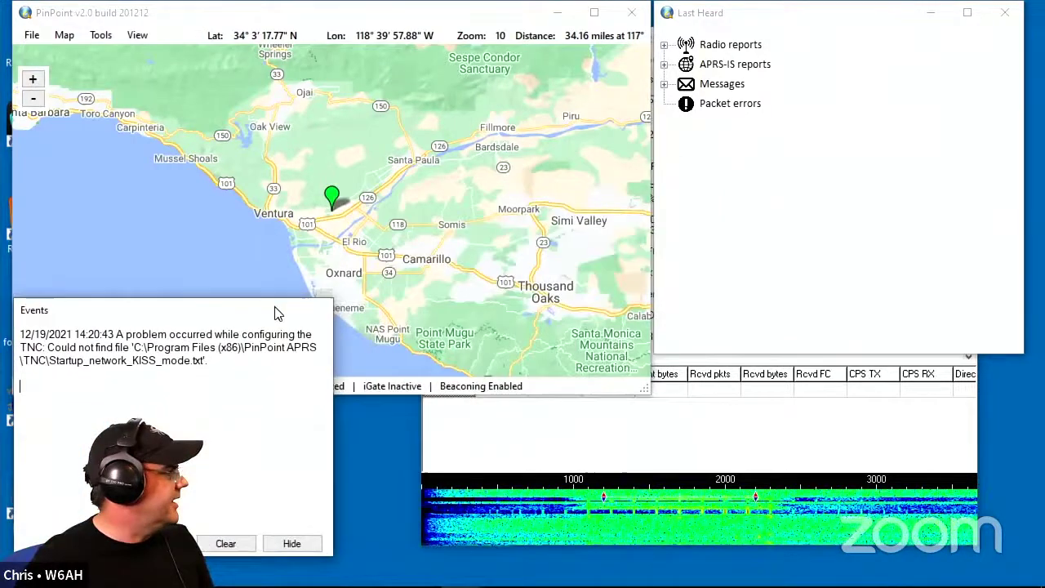
left_click(481, 142)
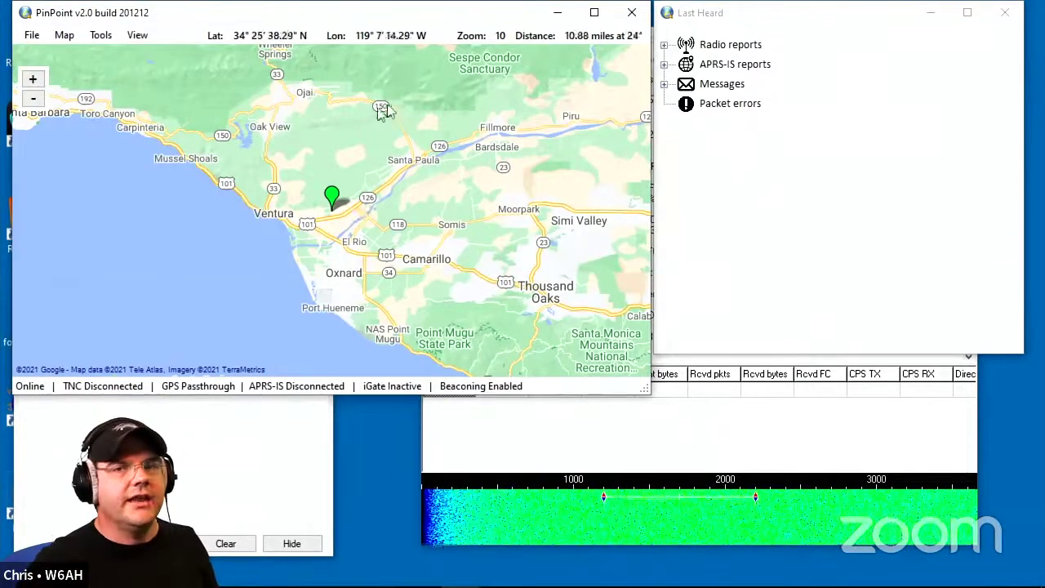
left_click(356, 136)
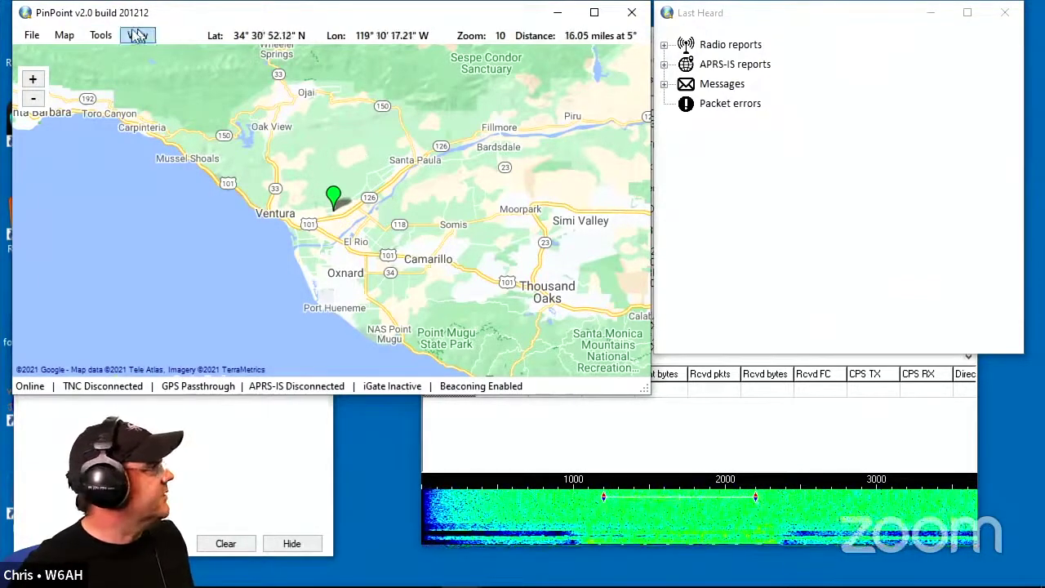
Open the PinPoint options and append the SSID -4 to the station's APRS call sign
left_click(101, 36)
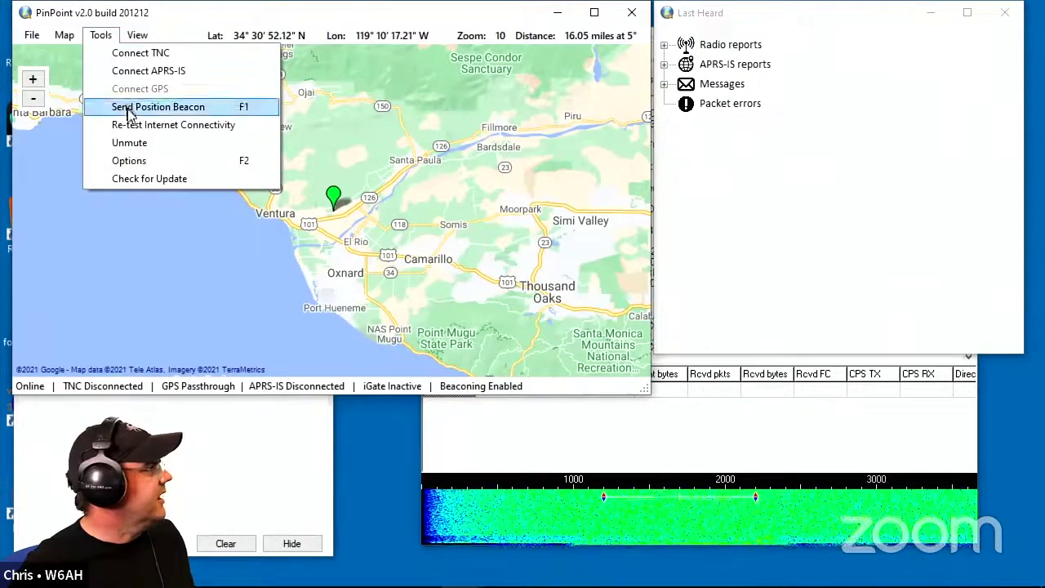
left_click(137, 166)
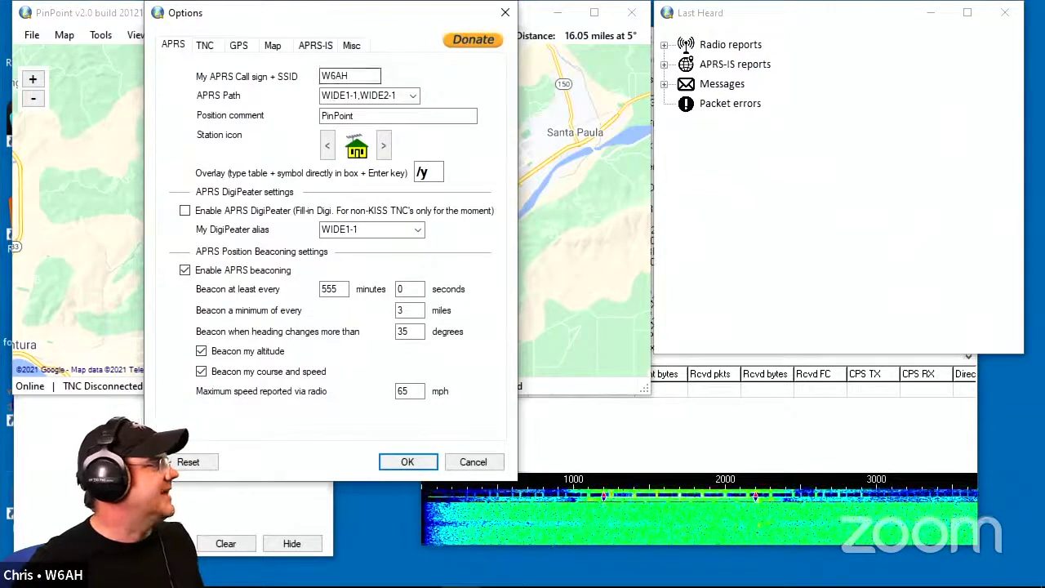
double_click(349, 74)
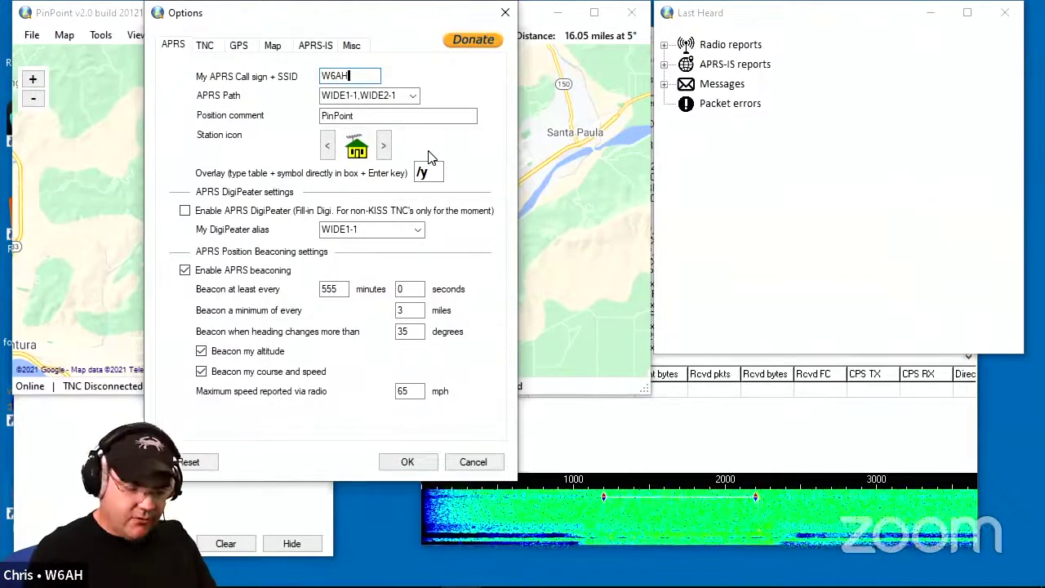
type("-")
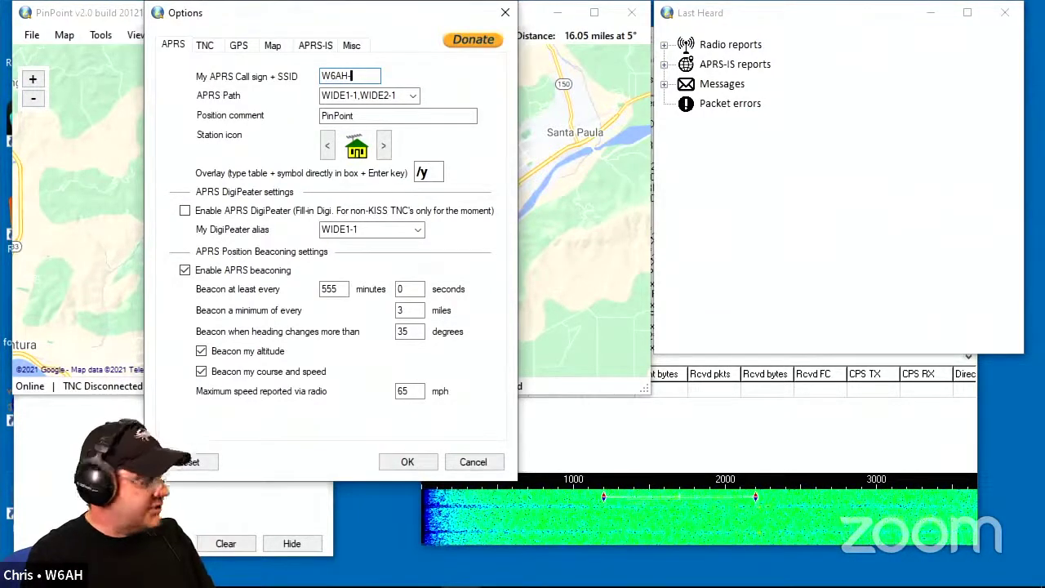
type("4")
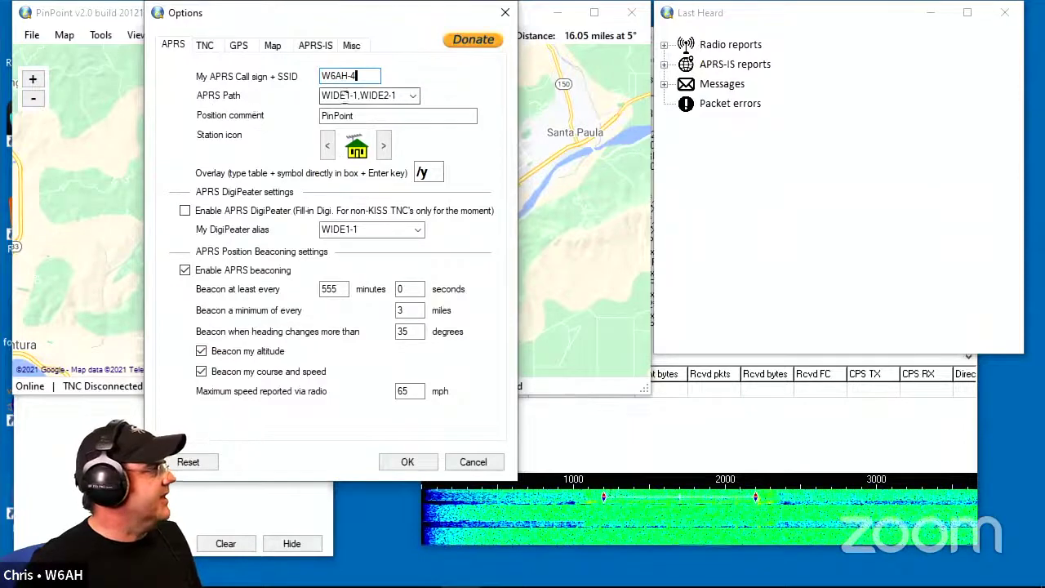
Try a custom APRS path made of another station's call sign with SSID -4
left_click(414, 97)
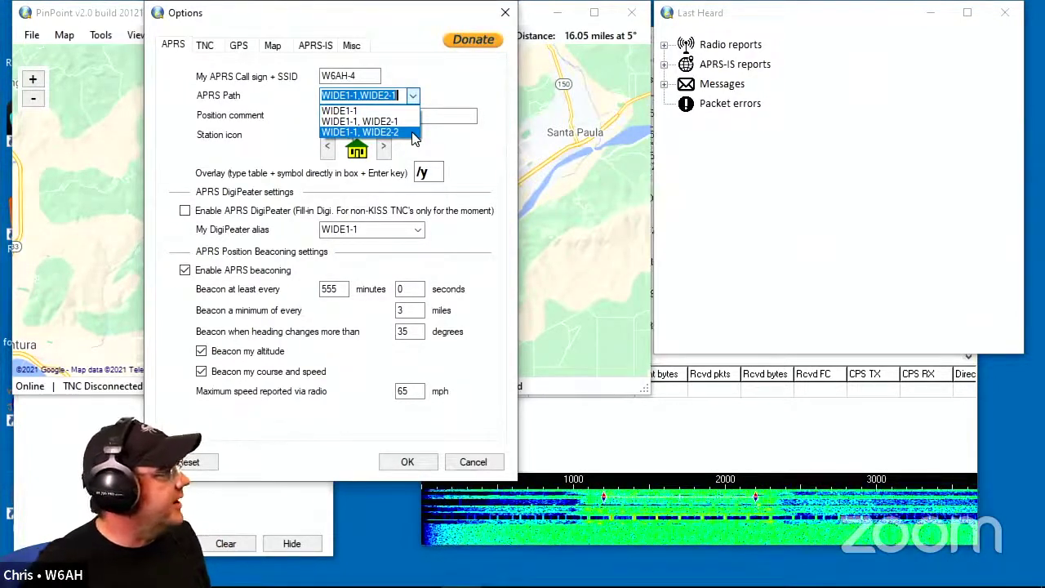
left_click(449, 140)
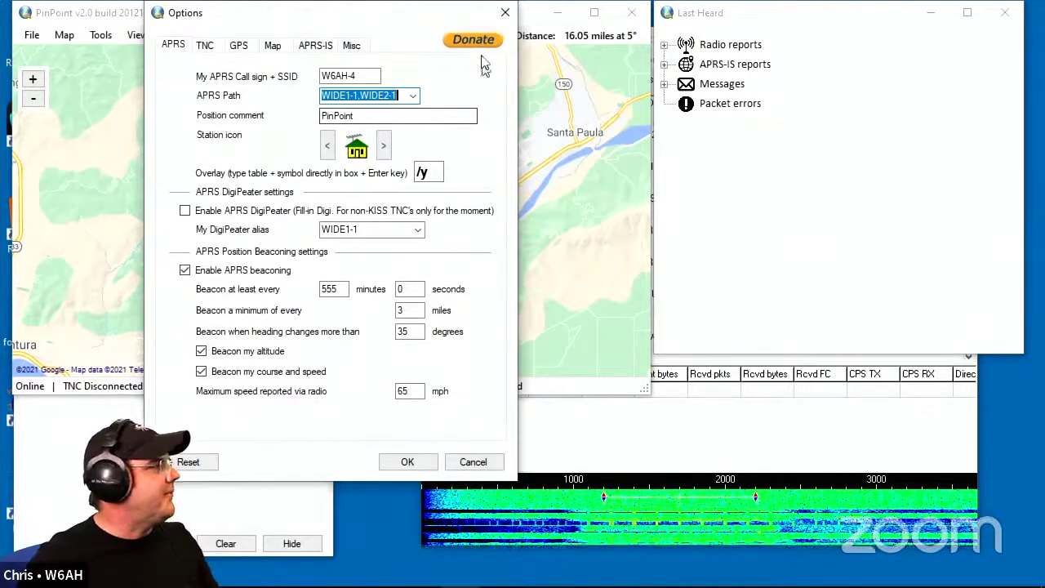
key("BackSpace")
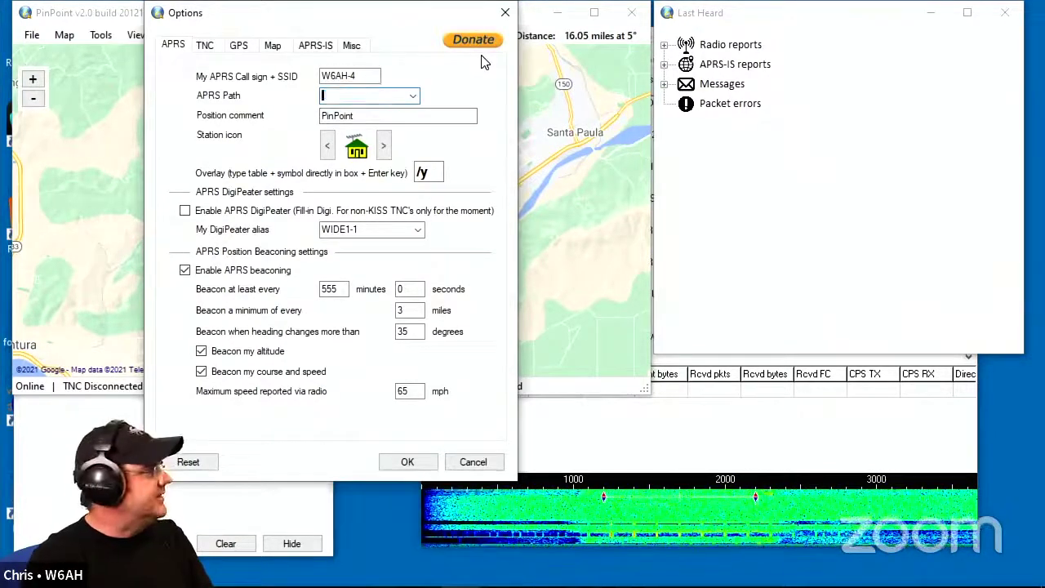
type("W")
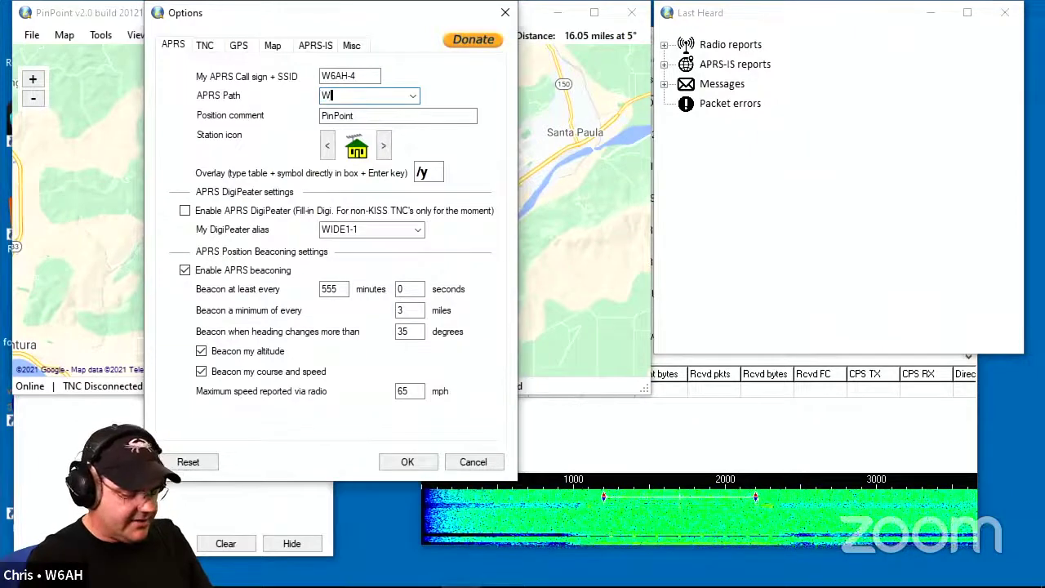
type("0DHG")
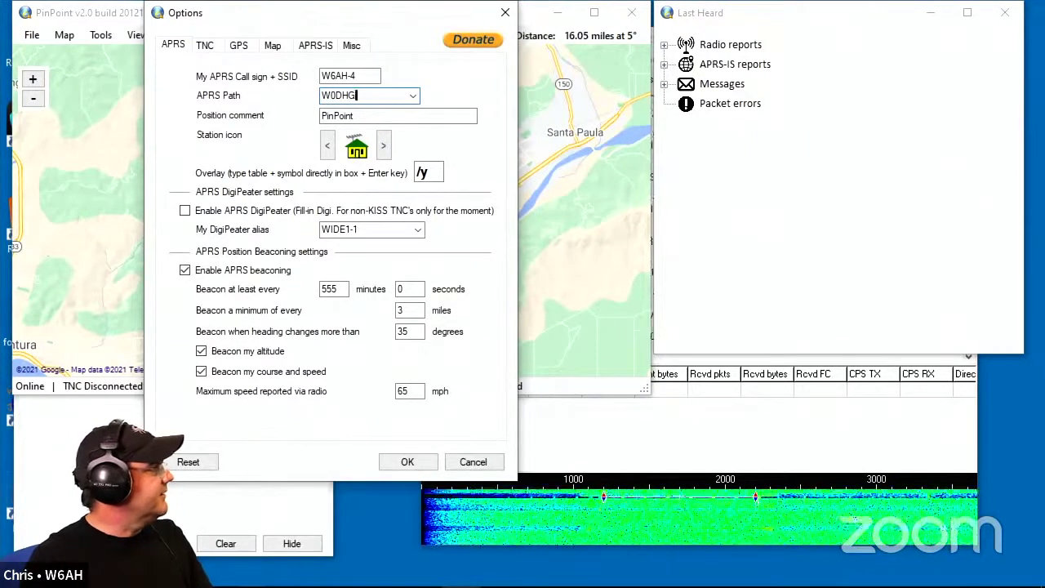
type("-4")
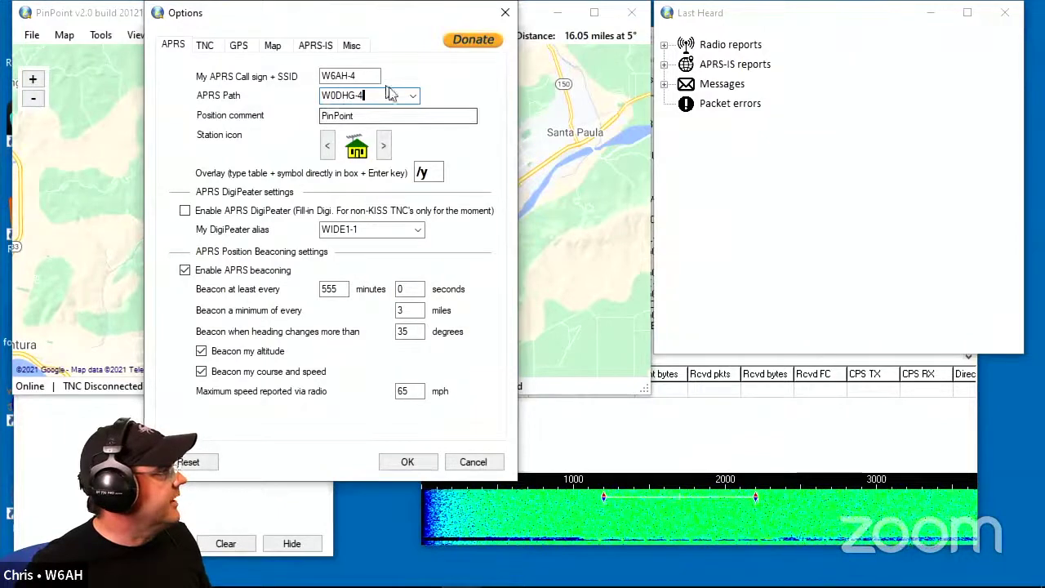
Set the APRS path to WIDE1-1, WIDE2-2 and the position comment to DEMO
left_click(413, 96)
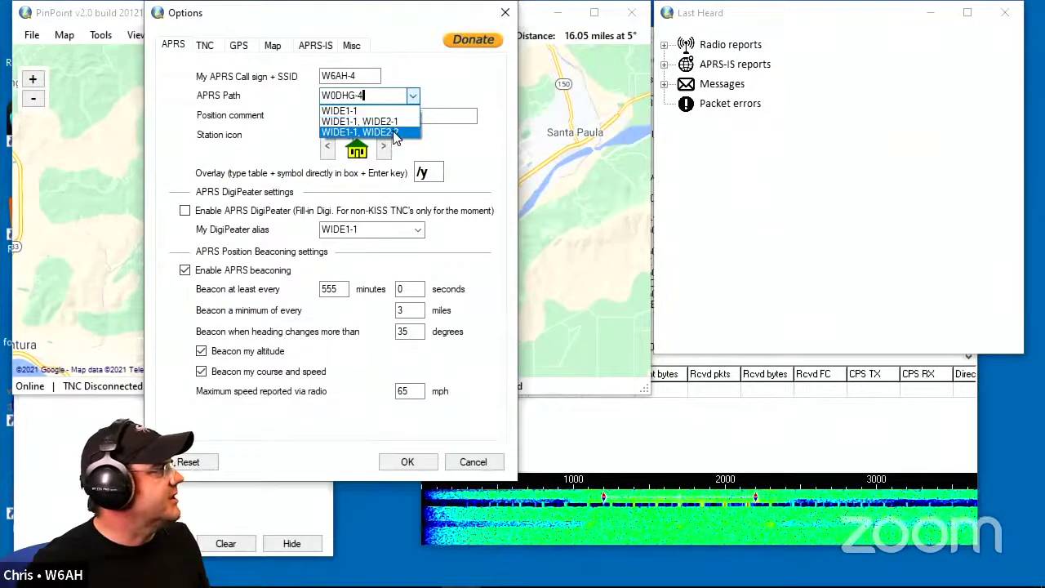
left_click(394, 133)
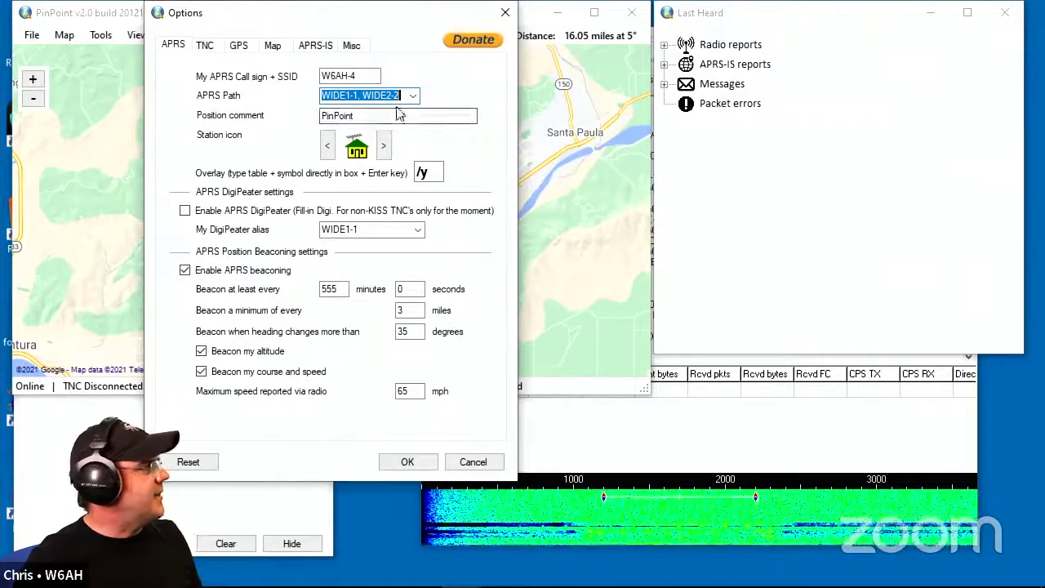
left_click_drag(379, 116, 320, 116)
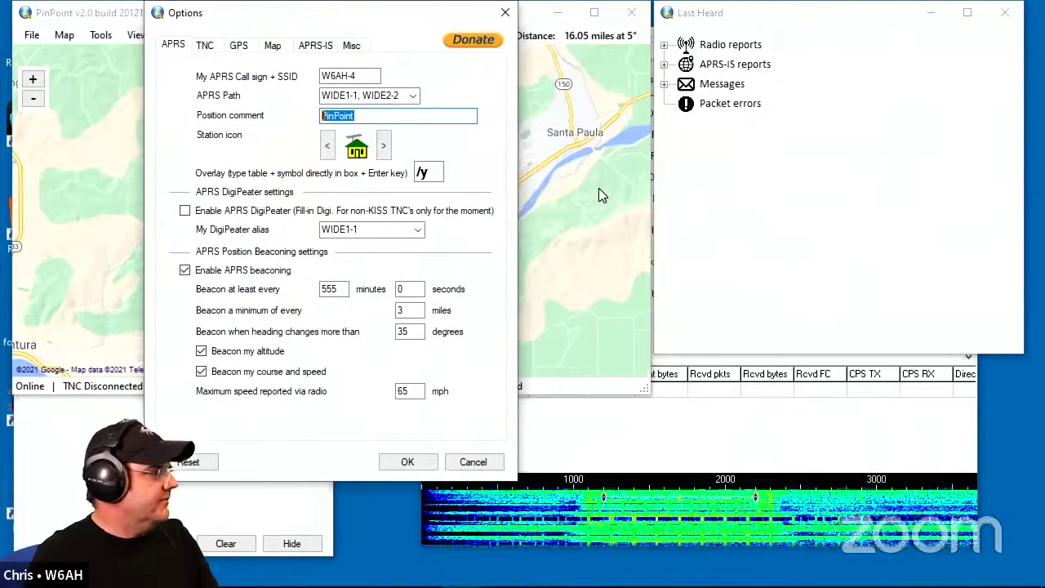
type("EOC")
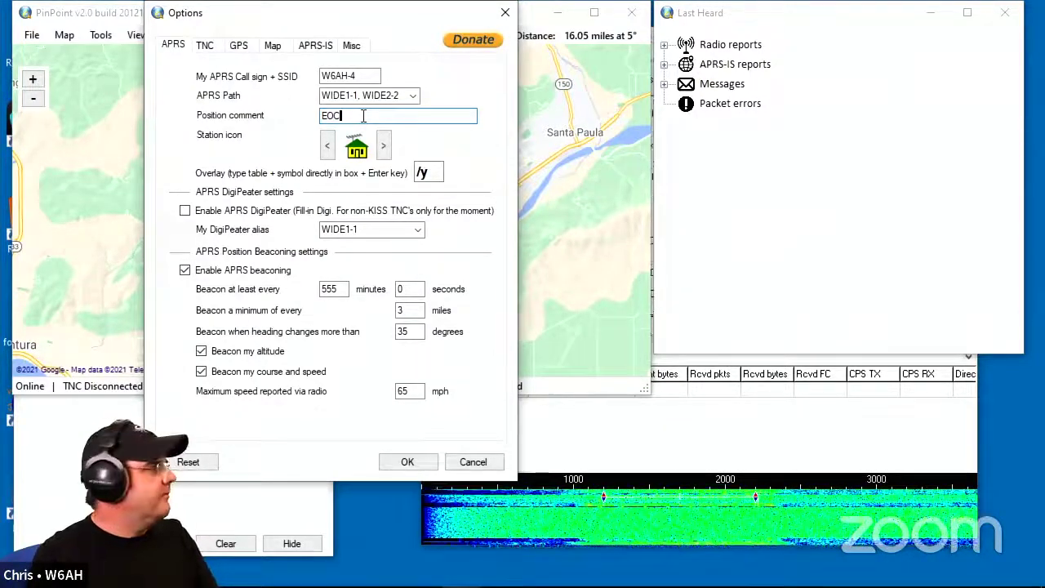
key("BackSpace")
key("BackSpace")
key("BackSpace")
type("DEMO")
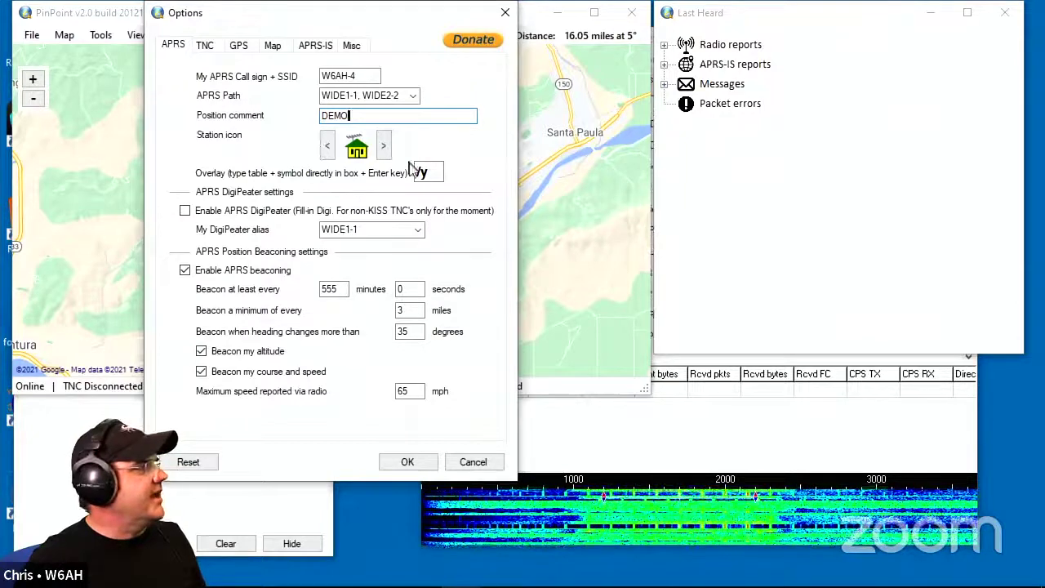
Browse four station icons ahead and return to the house icon
left_click(383, 147)
left_click(384, 147)
left_click(384, 147)
left_click(383, 147)
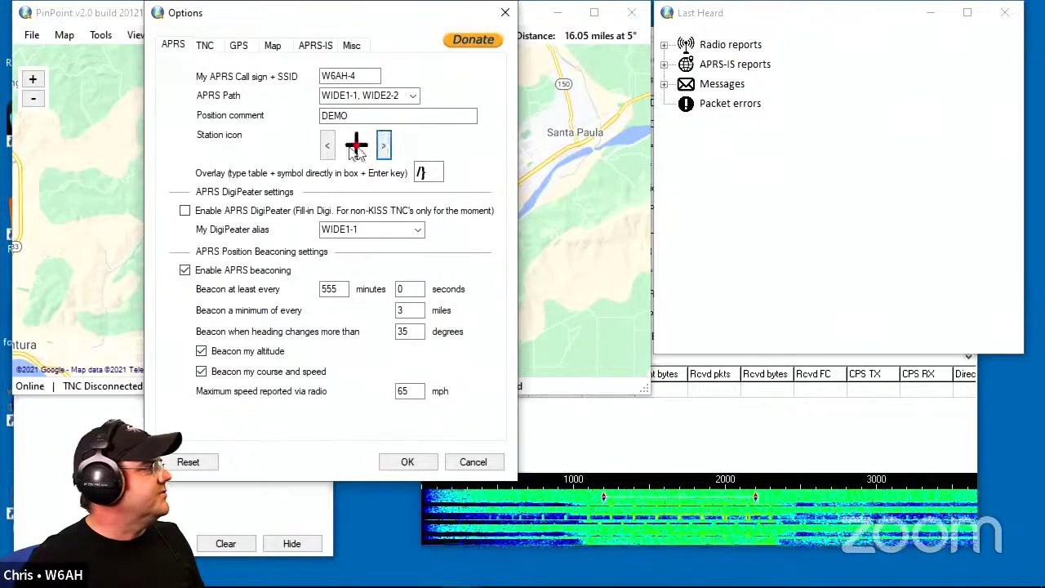
left_click(328, 146)
left_click(327, 147)
left_click(328, 146)
left_click(328, 146)
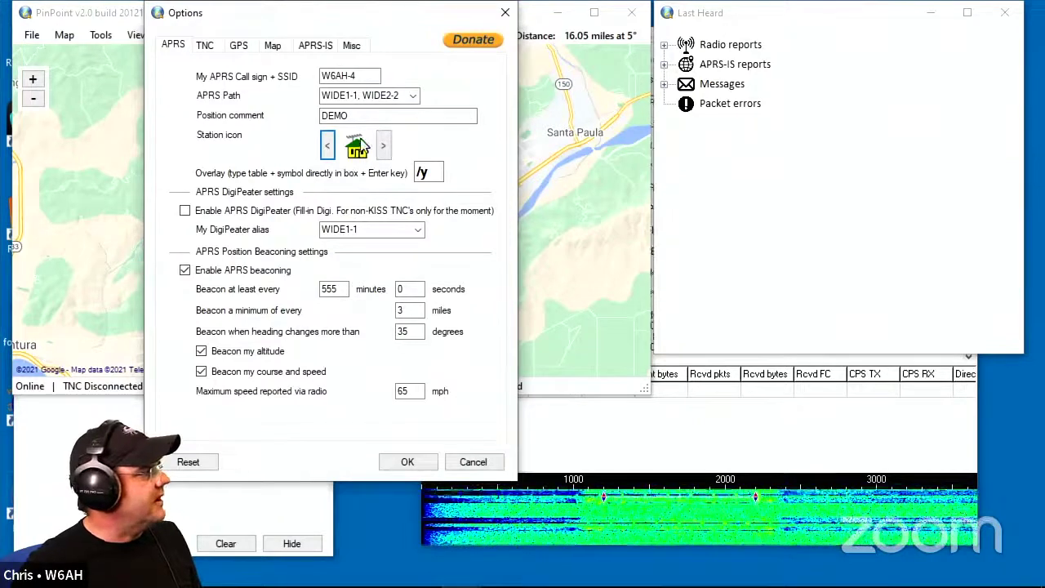
Try the overlay code /5 for the station icon
double_click(431, 172)
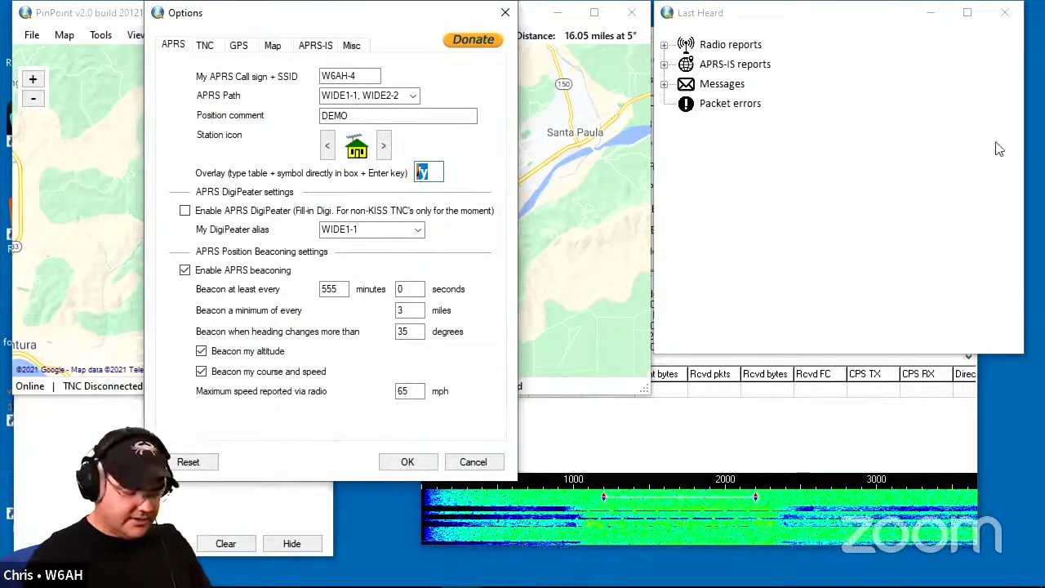
type("/5")
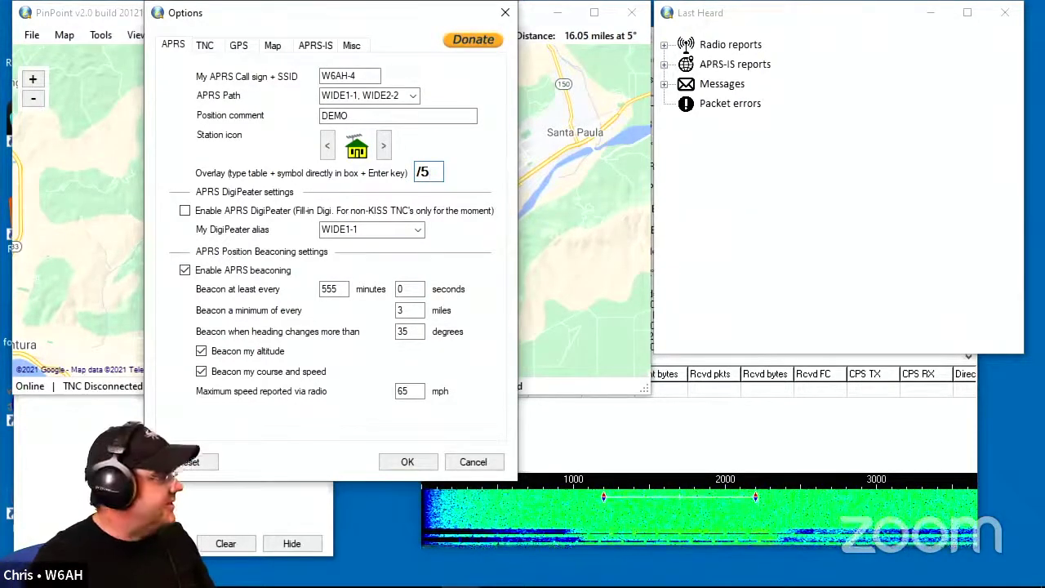
key("Return")
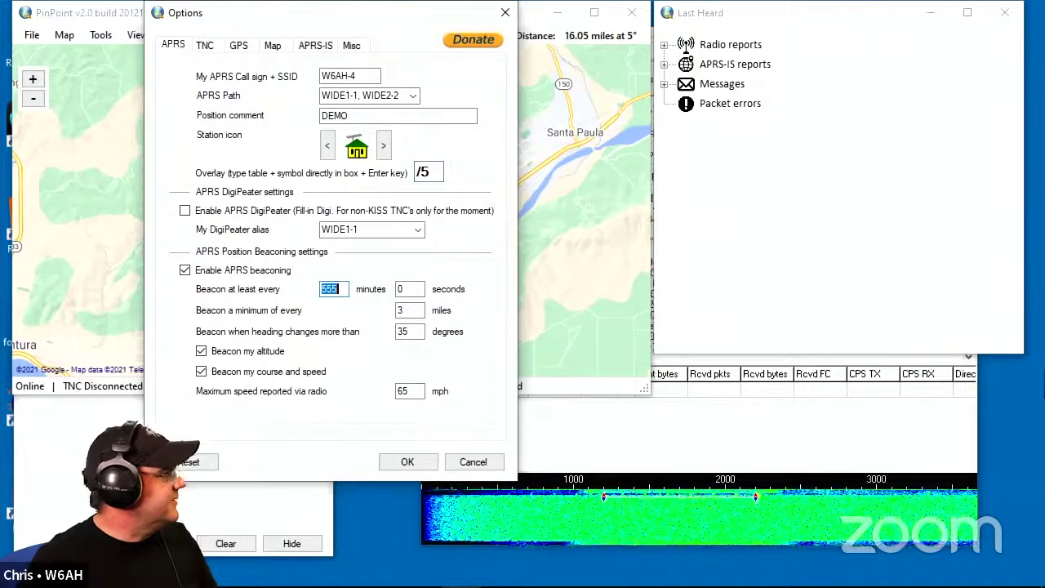
left_click(431, 171)
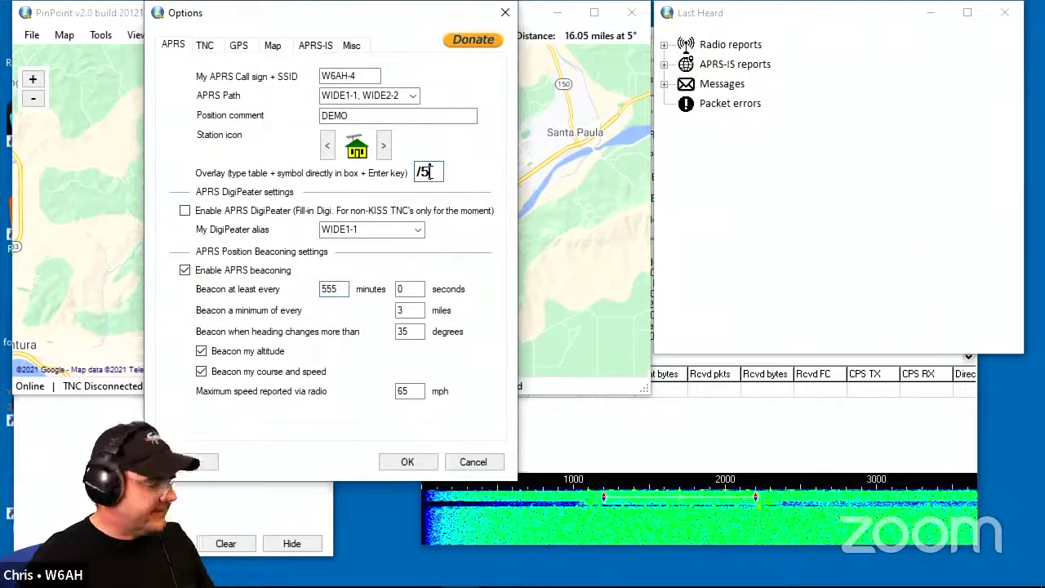
key("Return")
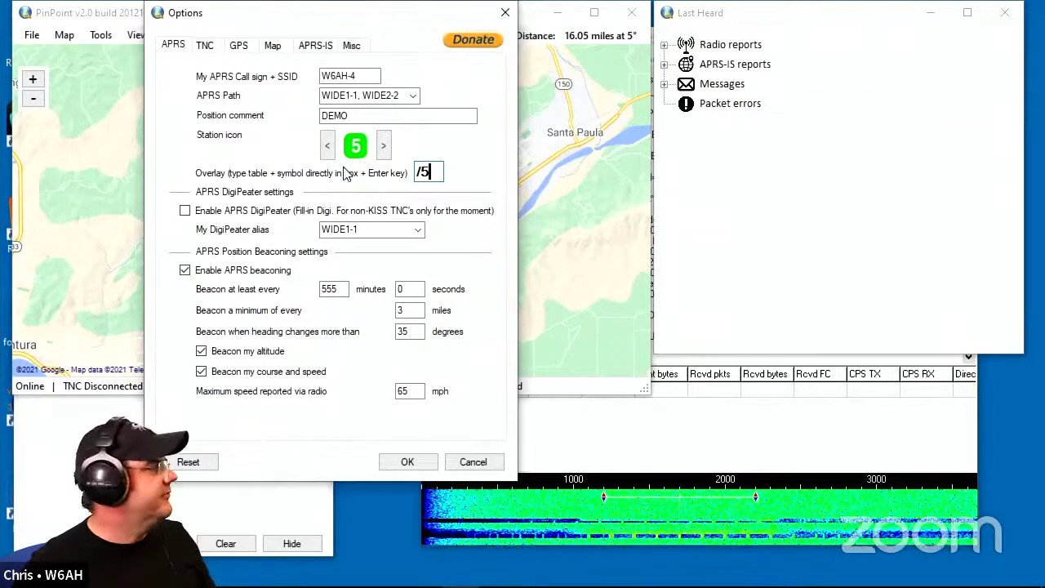
Set the station icon's overlay code to /4 and apply it
double_click(426, 172)
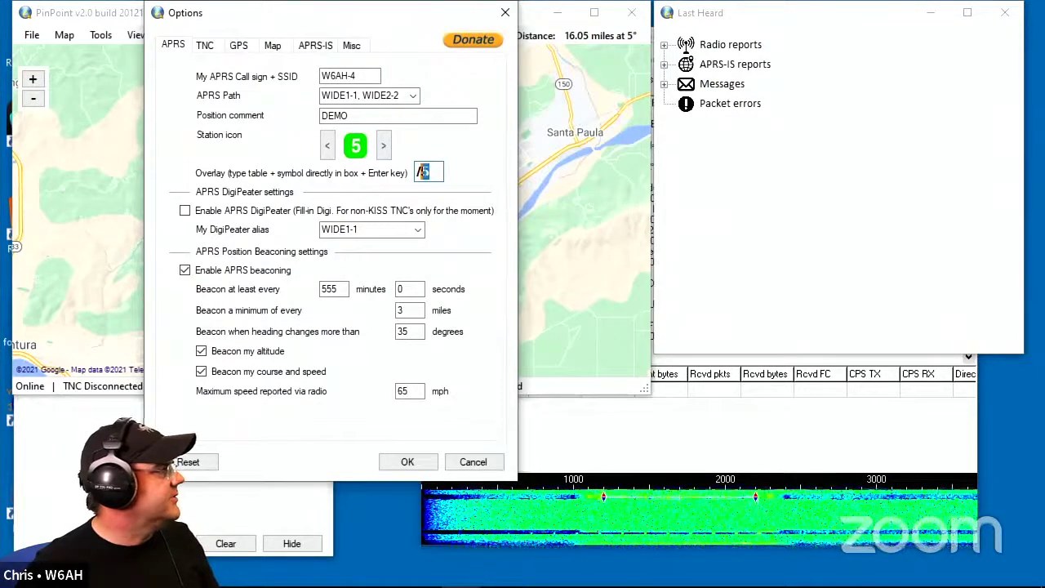
type("/4")
key("Return")
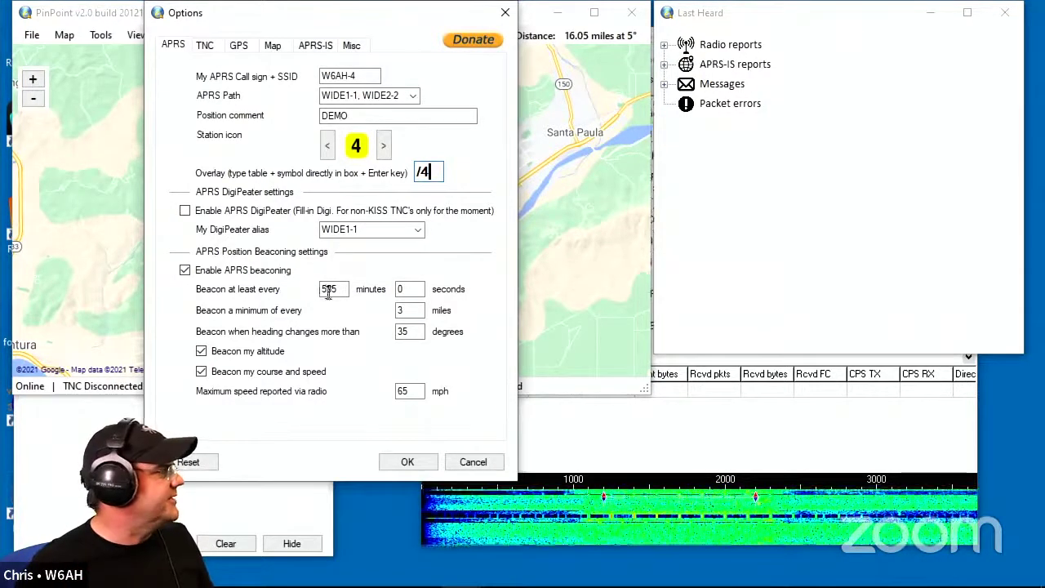
Save the APRS options with beaconing at least every 555 minutes
left_click_drag(347, 291, 321, 296)
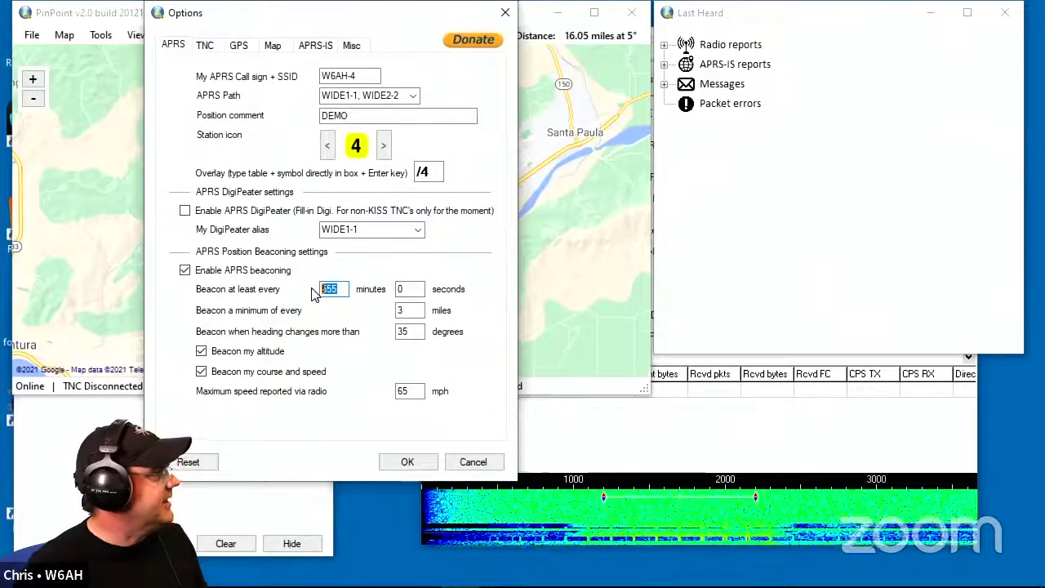
left_click(407, 462)
left_click_drag(335, 293, 321, 99)
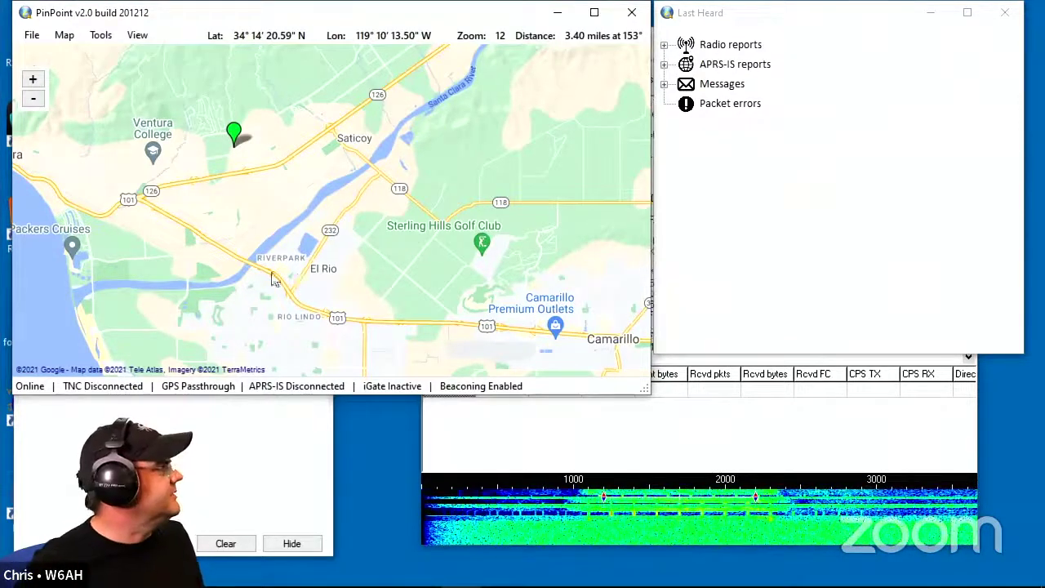
Connect PinPoint to the TNC
left_click(101, 36)
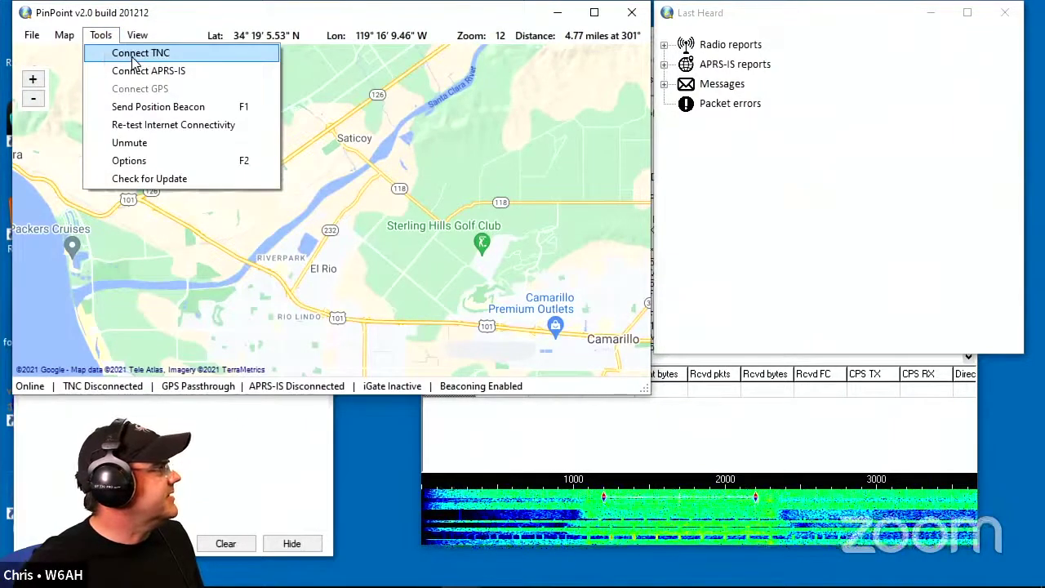
left_click(131, 57)
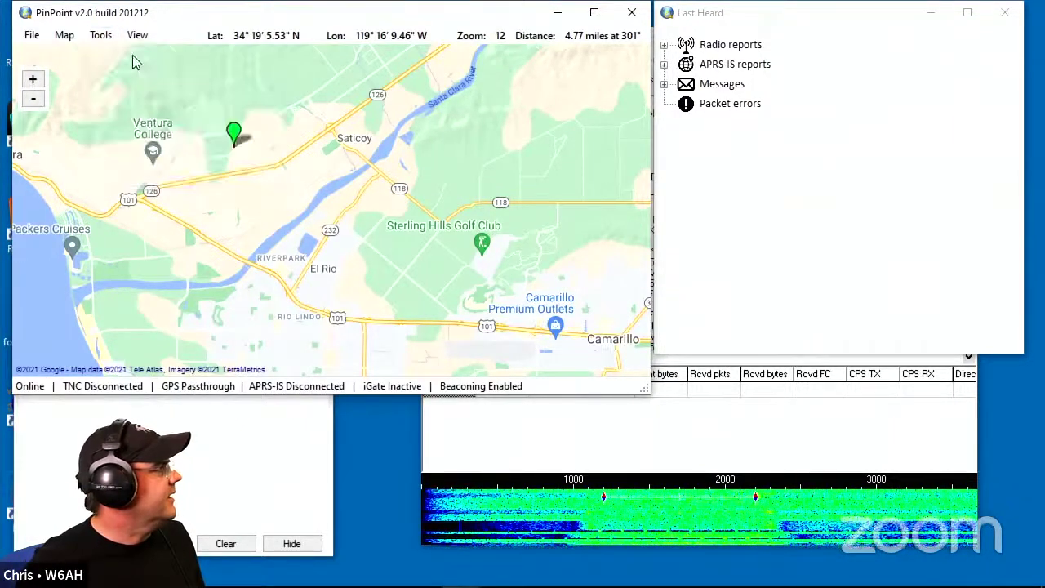
left_click_drag(646, 391, 710, 459)
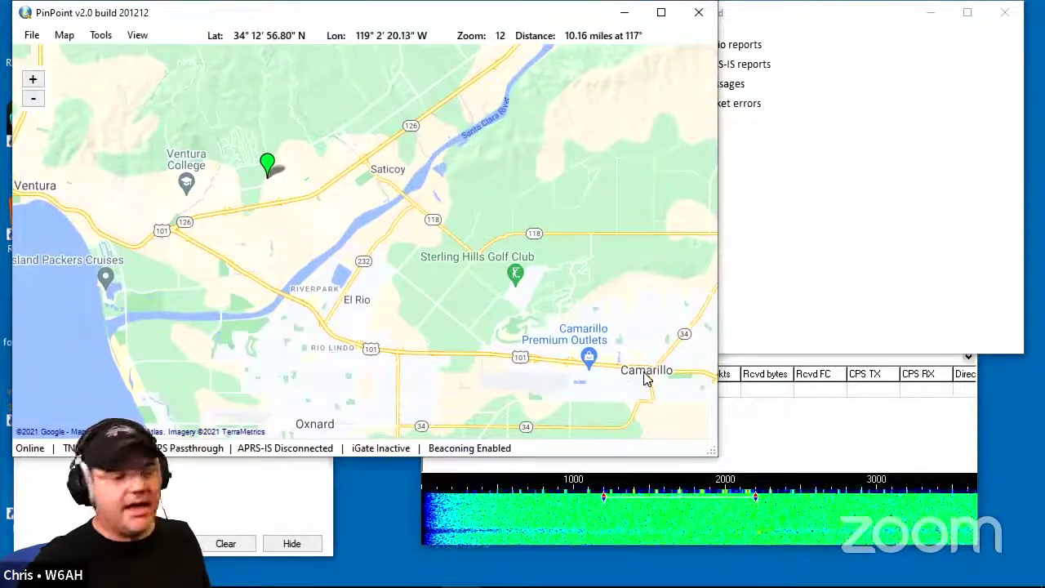
left_click_drag(711, 454, 645, 392)
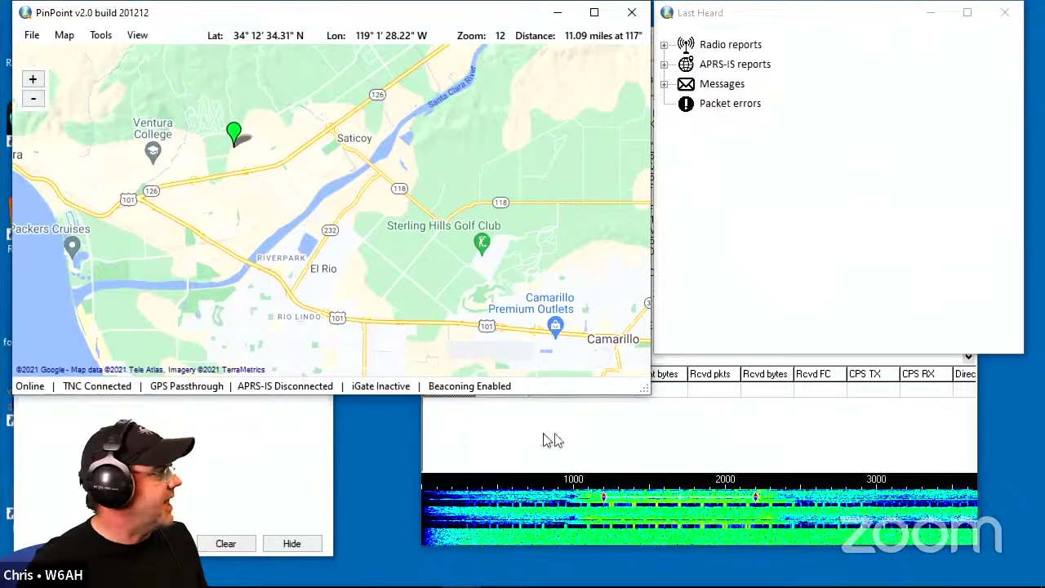
Move the SoundModem window away from the map to uncover more of it, and return to the PinPoint map
left_click(618, 434)
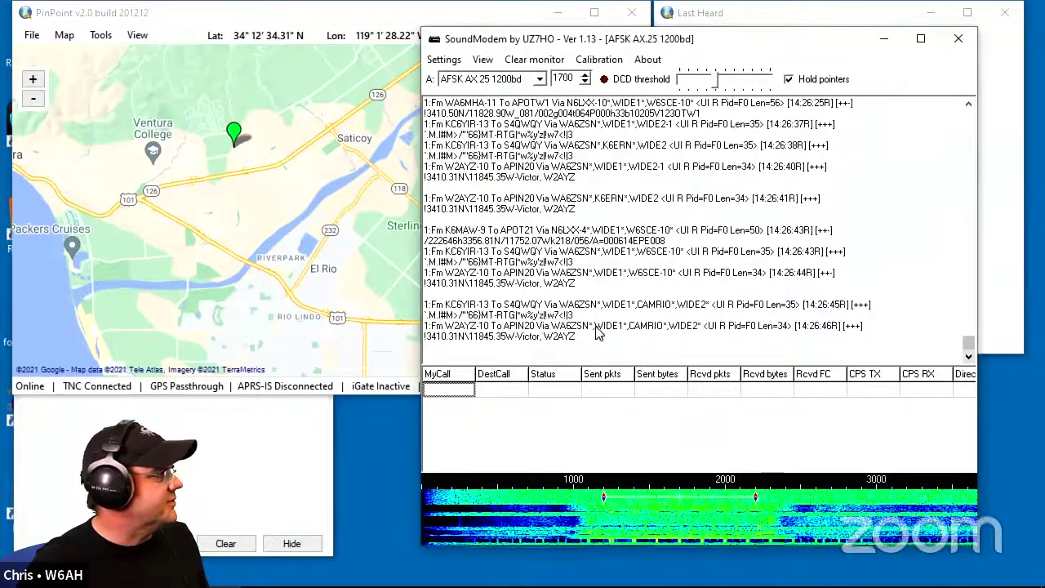
left_click_drag(813, 43, 879, 101)
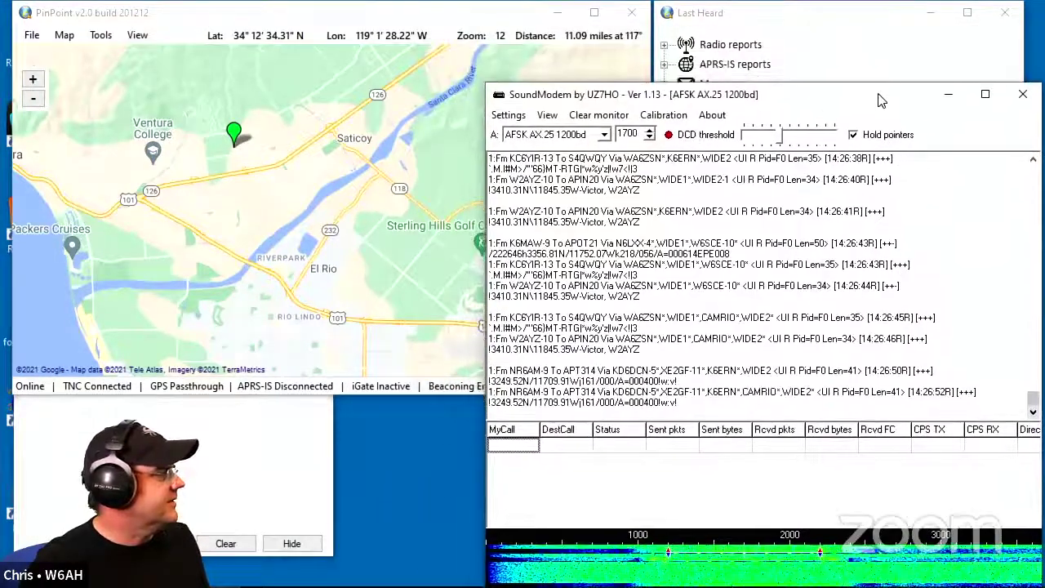
left_click(284, 283)
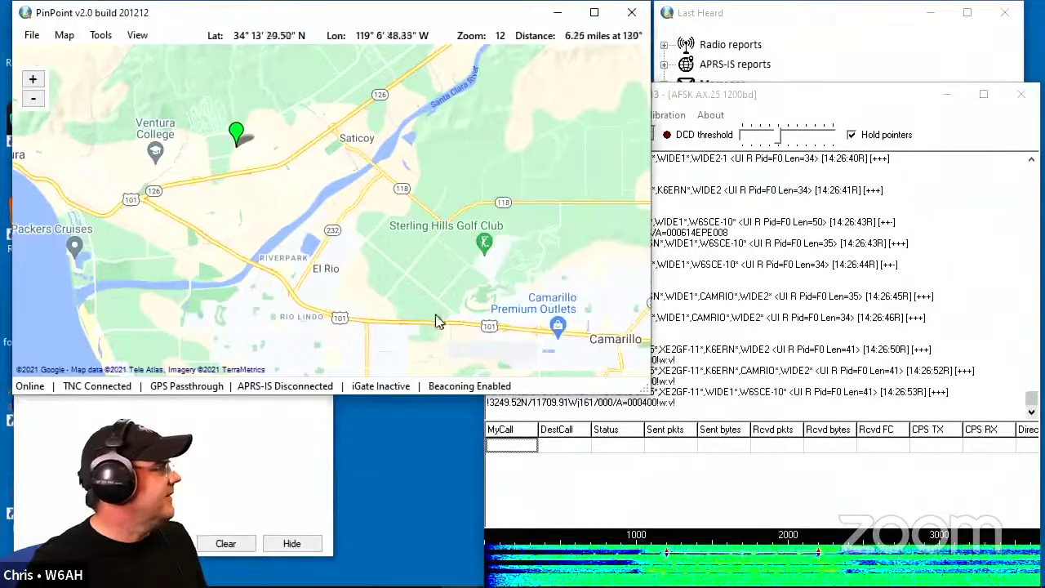
Zoom the map out to level 10 and widen the PinPoint window to show stations from Ventura to Los Angeles
left_click(34, 99)
left_click(34, 99)
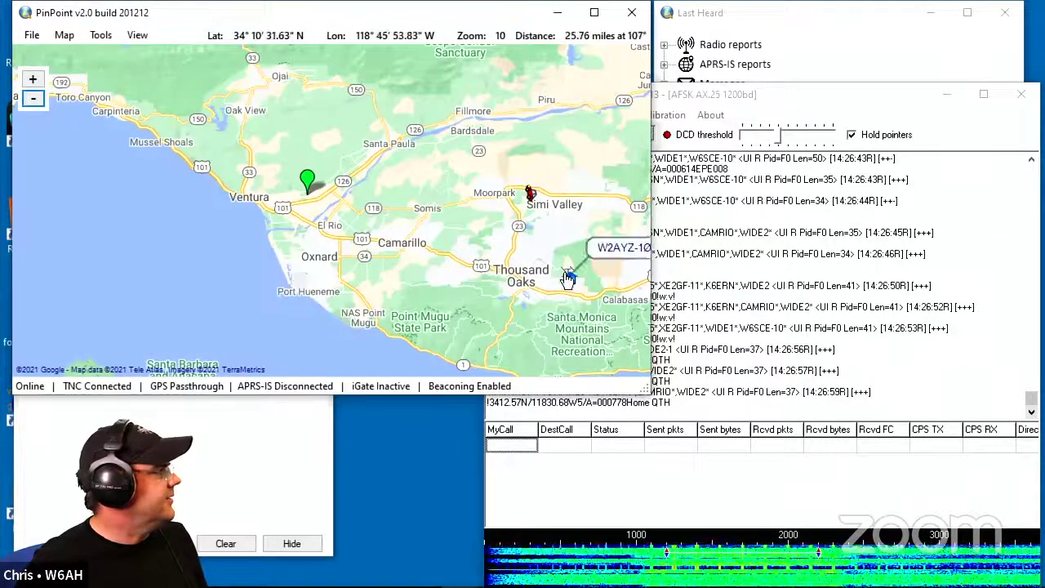
left_click_drag(505, 235, 342, 191)
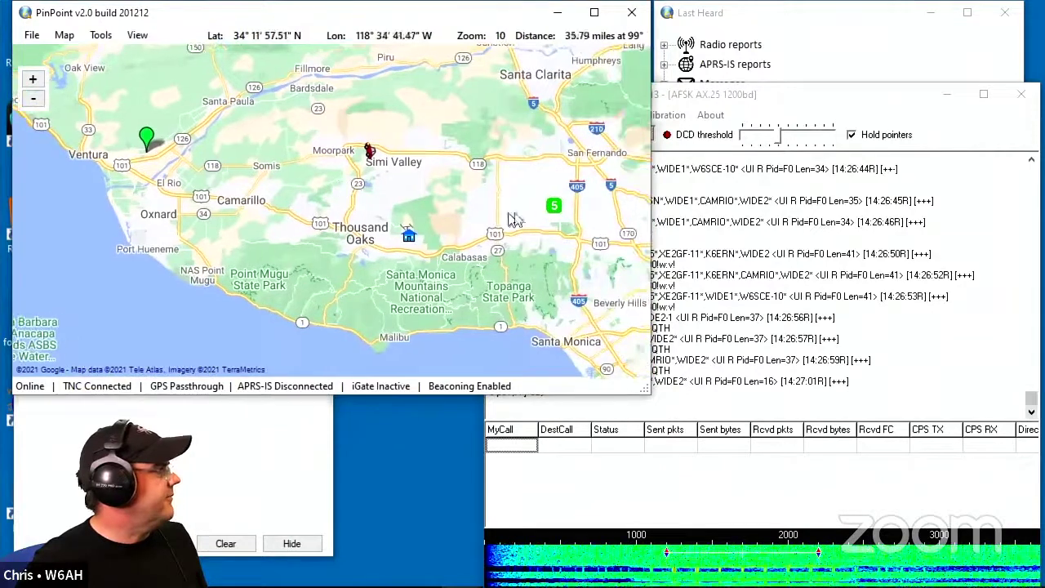
mouse_move(555, 210)
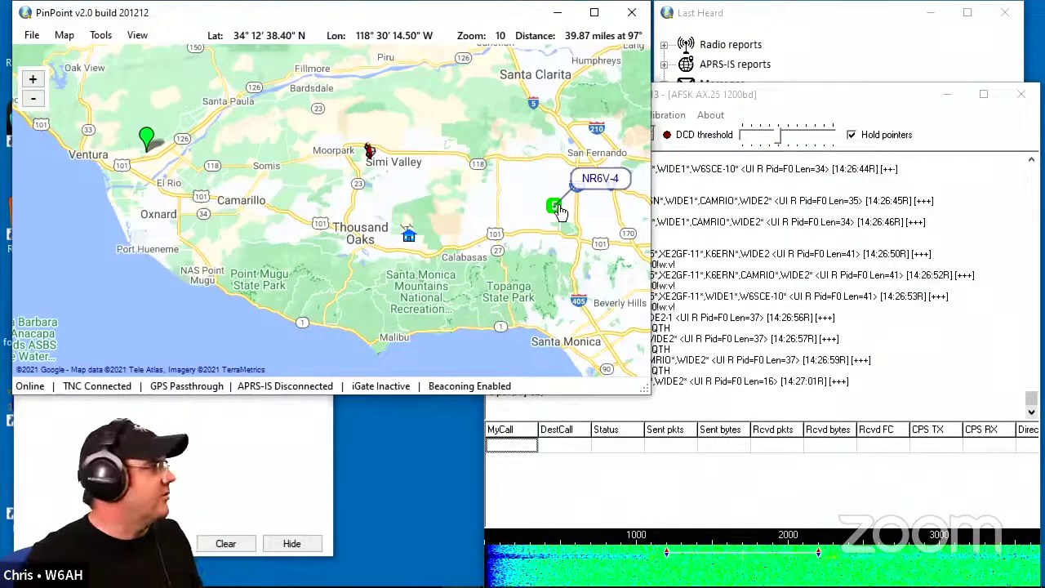
left_click_drag(558, 211, 518, 216)
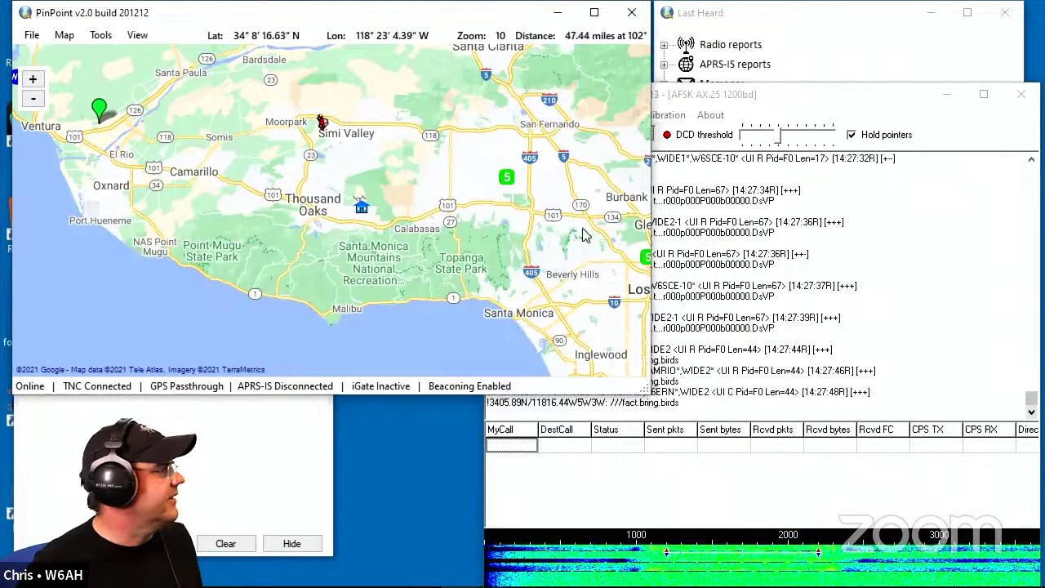
left_click_drag(644, 390, 732, 397)
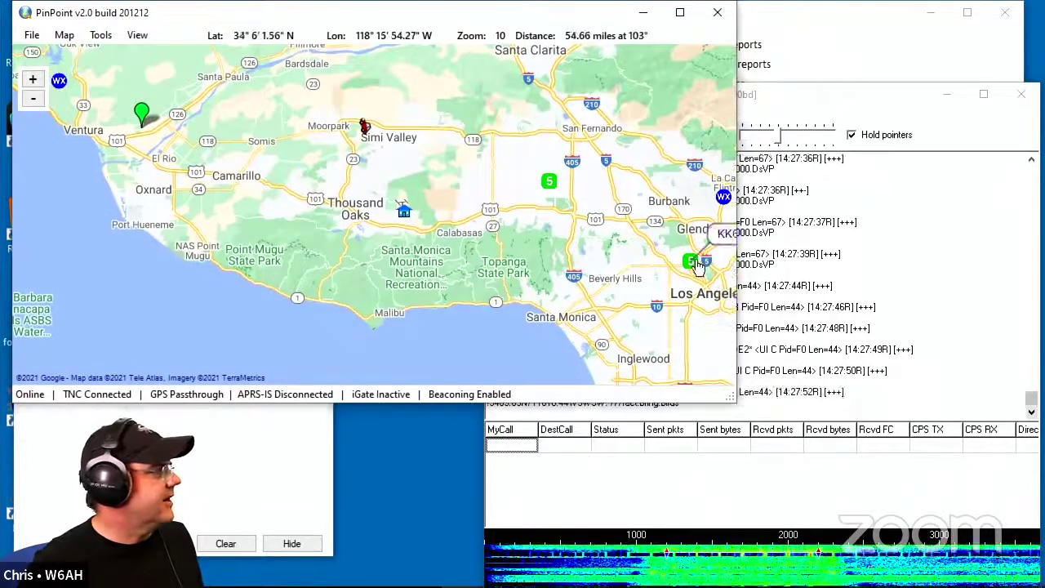
left_click_drag(730, 398, 960, 384)
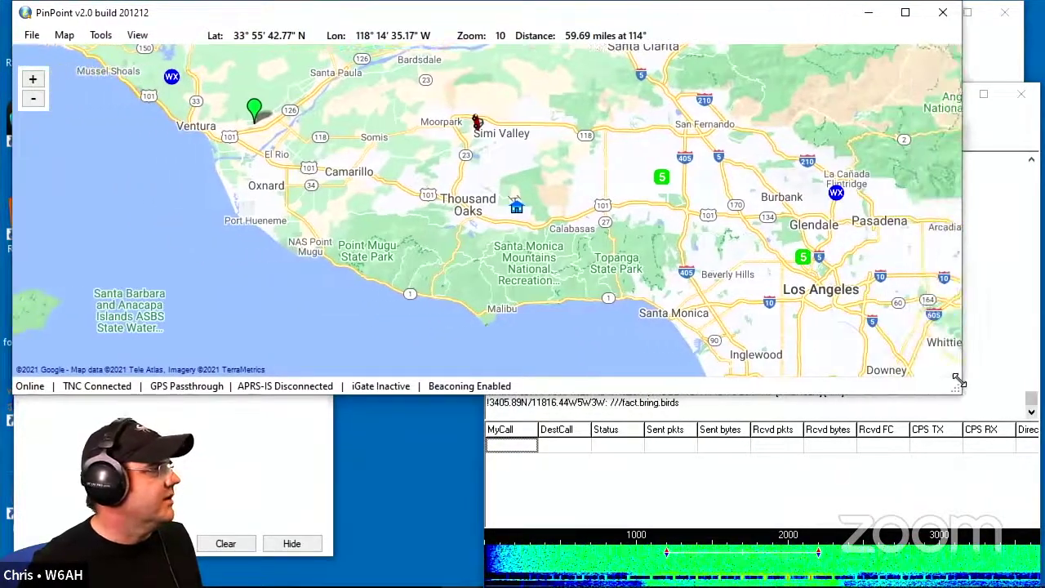
Examine the details and available actions for the green 5 station at Los Angeles and the red 2 station west of Burbank
right_click(804, 263)
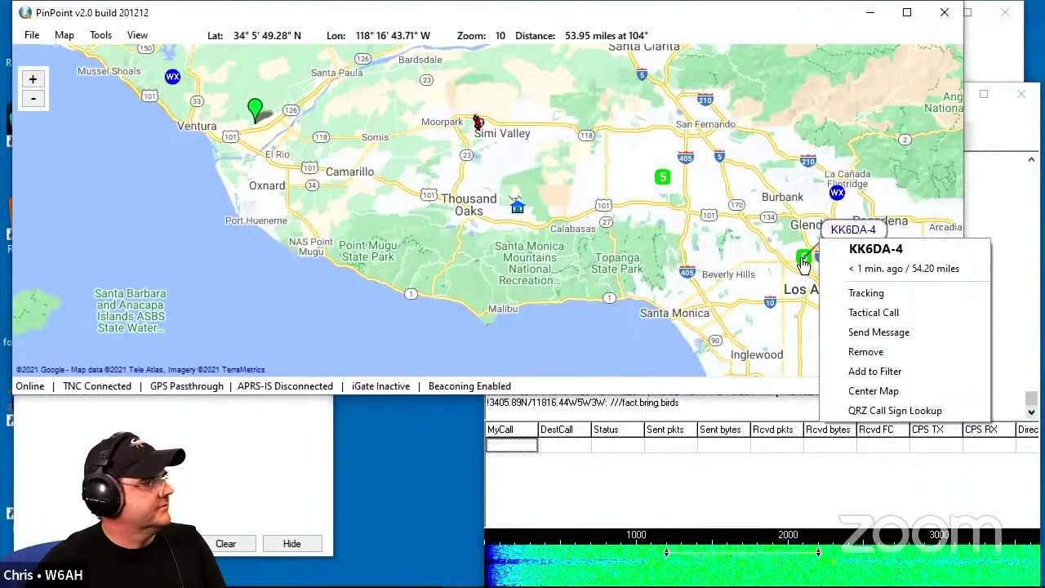
left_click(699, 213)
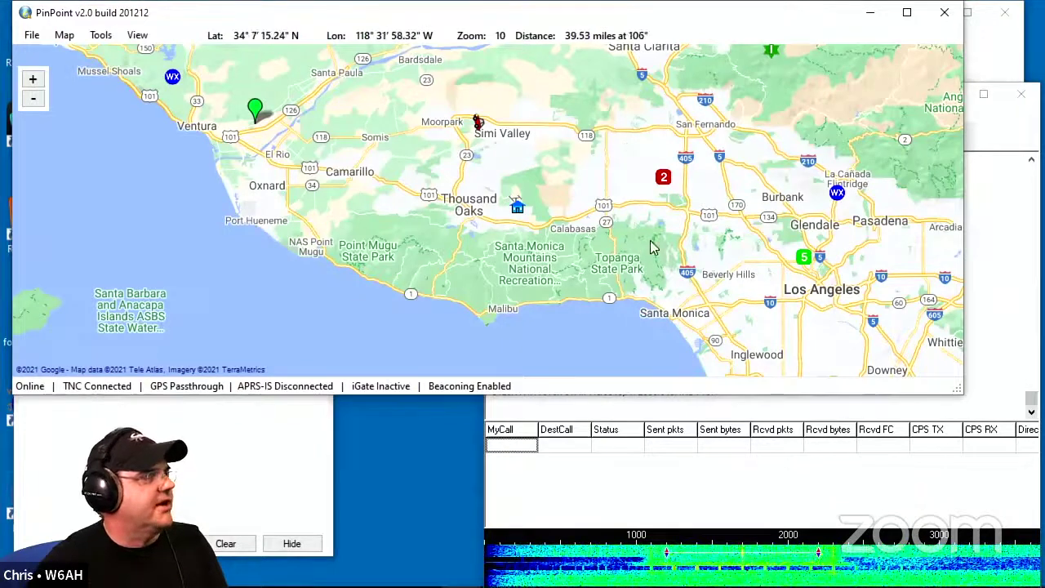
mouse_move(666, 188)
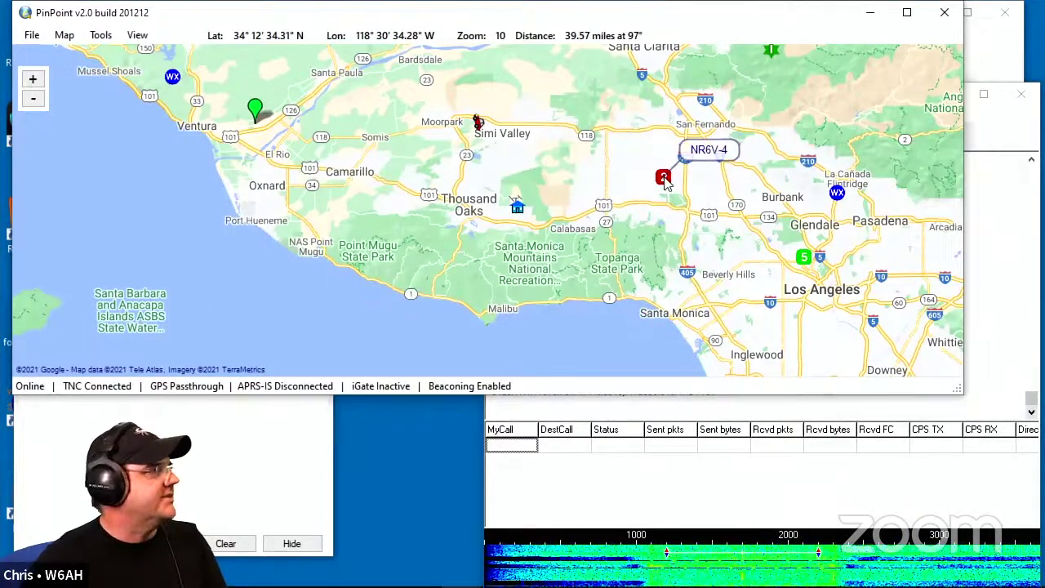
left_click(664, 179)
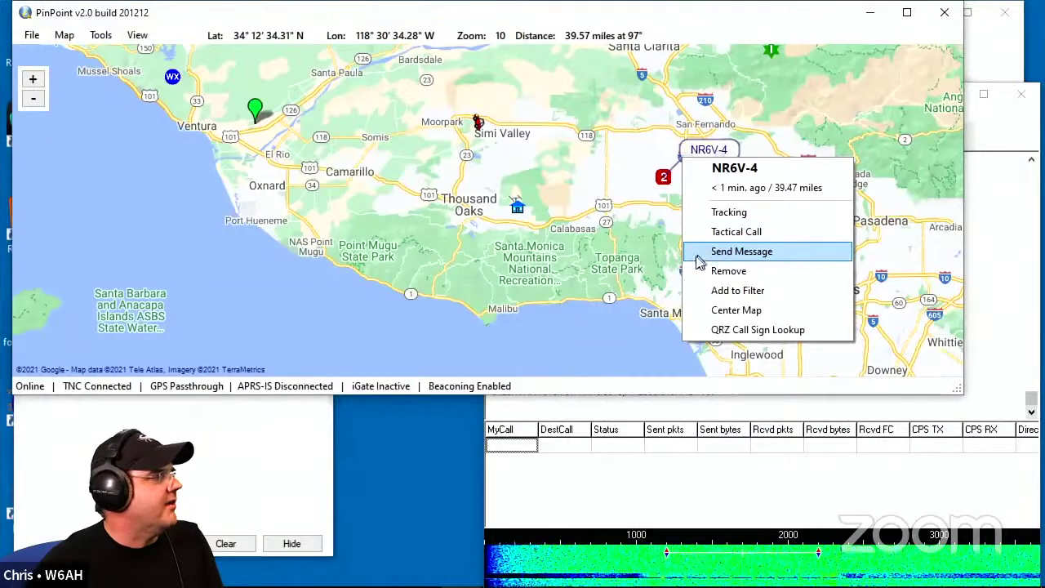
left_click(661, 205)
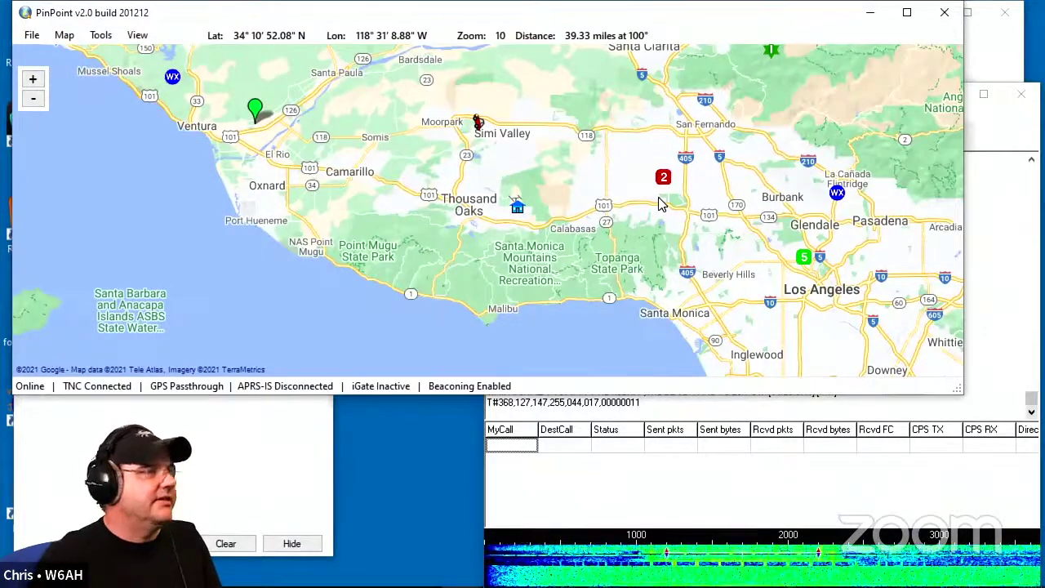
Review the station icon and beaconing settings in the APRS options and accept them as they are
left_click(100, 36)
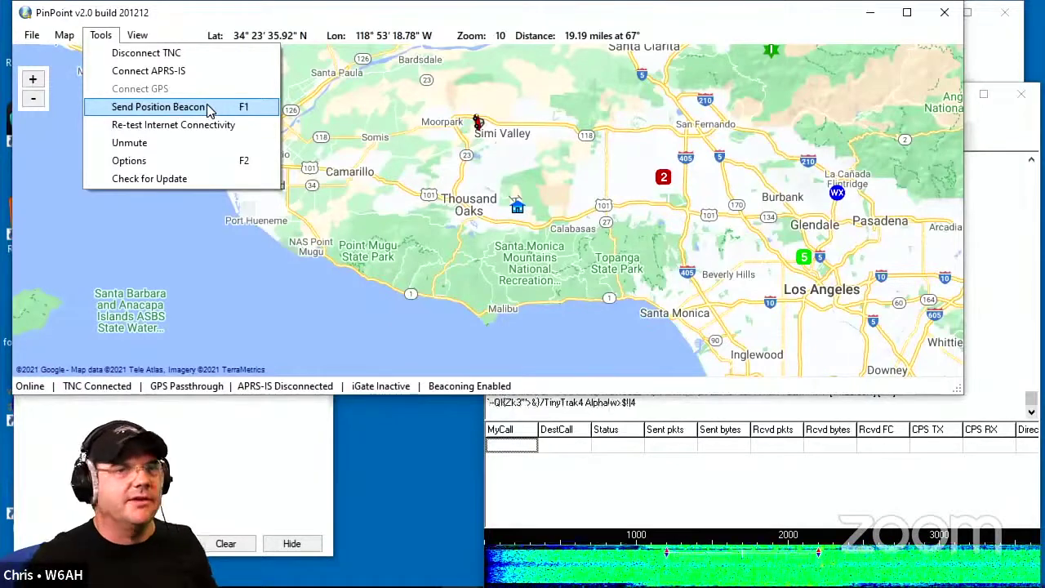
left_click(171, 167)
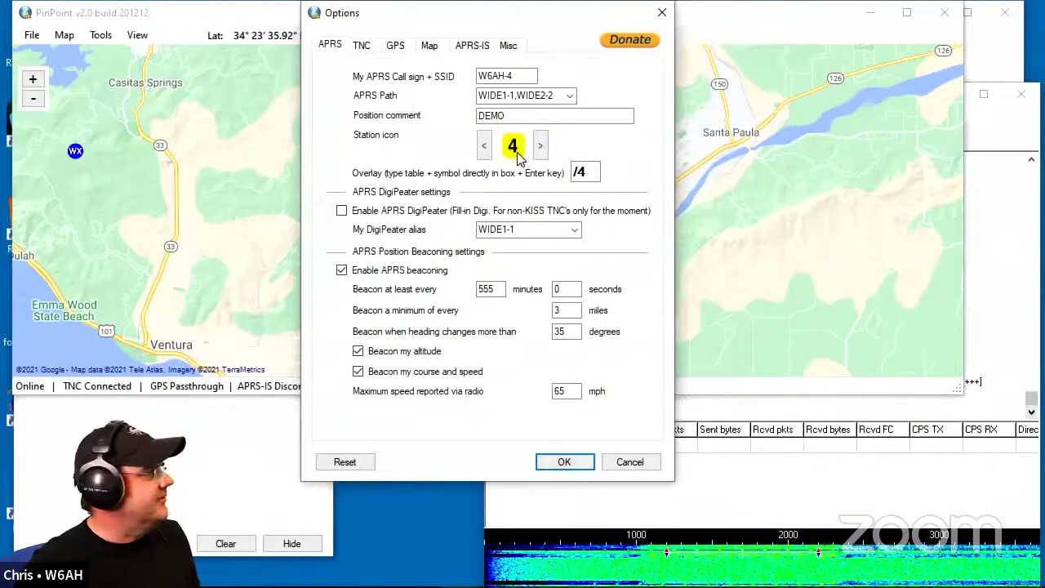
left_click(577, 463)
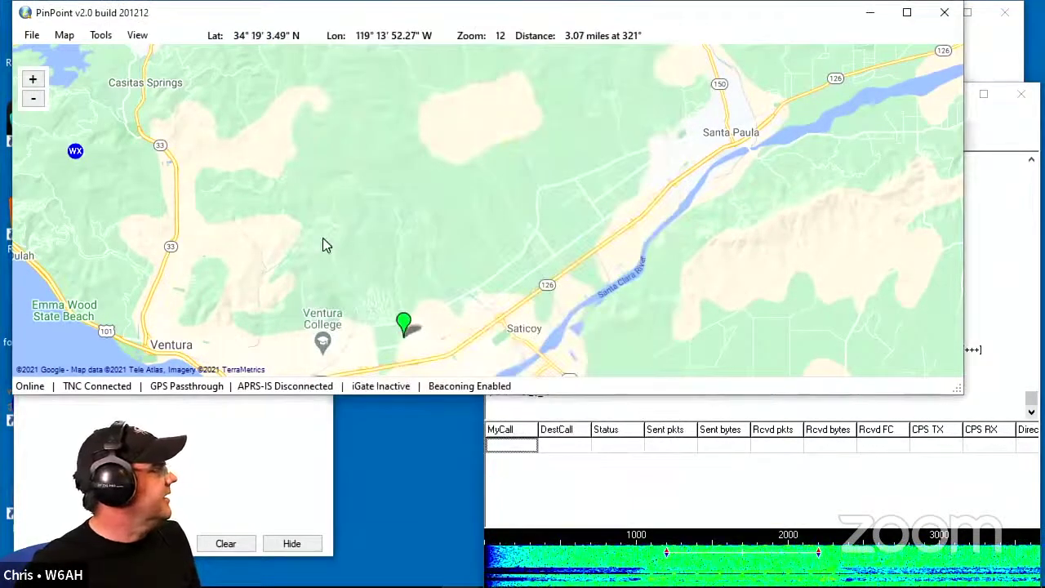
Send a position beacon for the station with the map zoomed out to level 9
left_click_drag(321, 242, 171, 5)
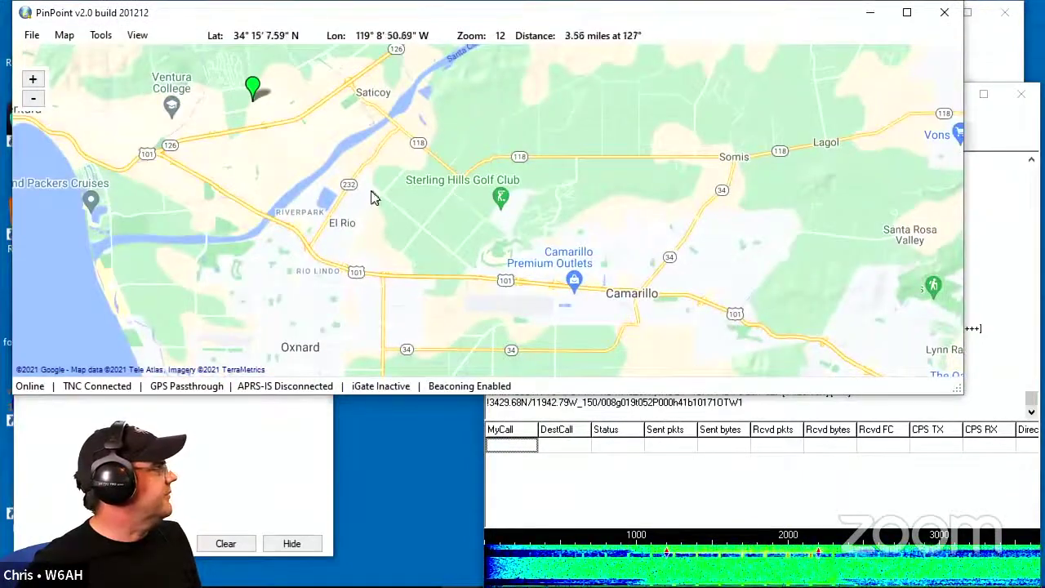
double_click(33, 99)
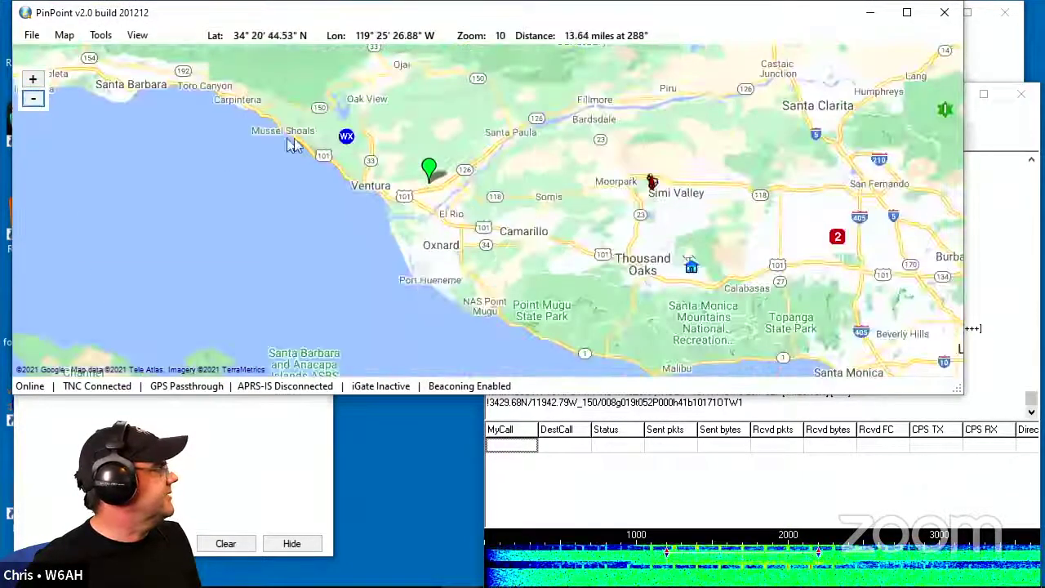
left_click(32, 98)
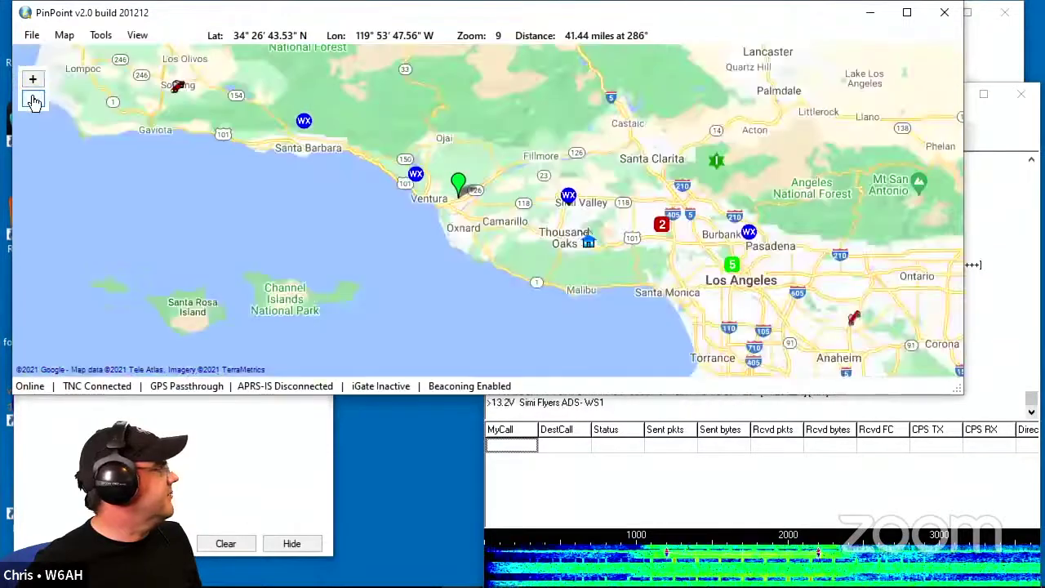
left_click(101, 36)
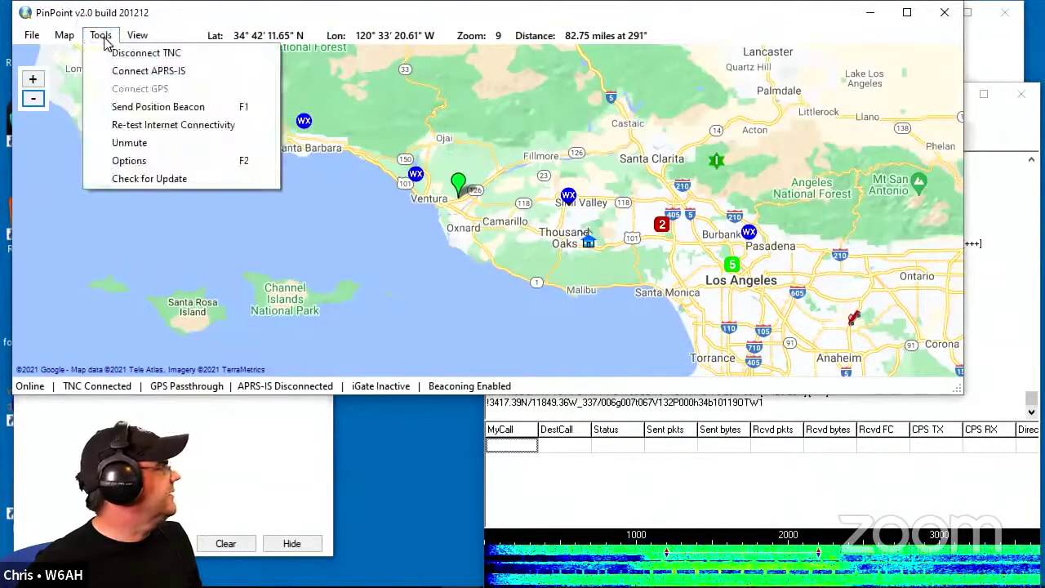
left_click(143, 107)
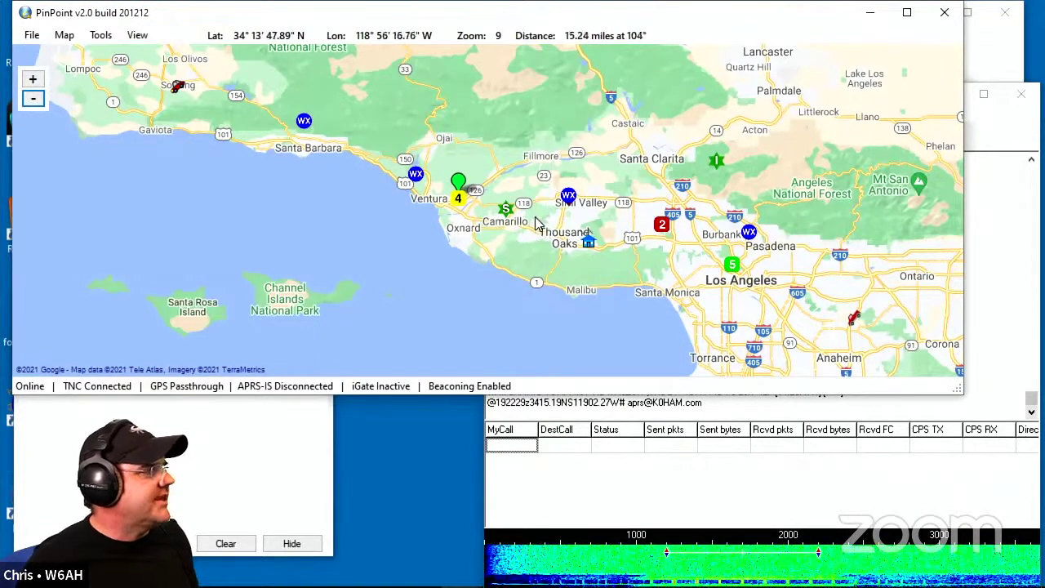
mouse_move(507, 219)
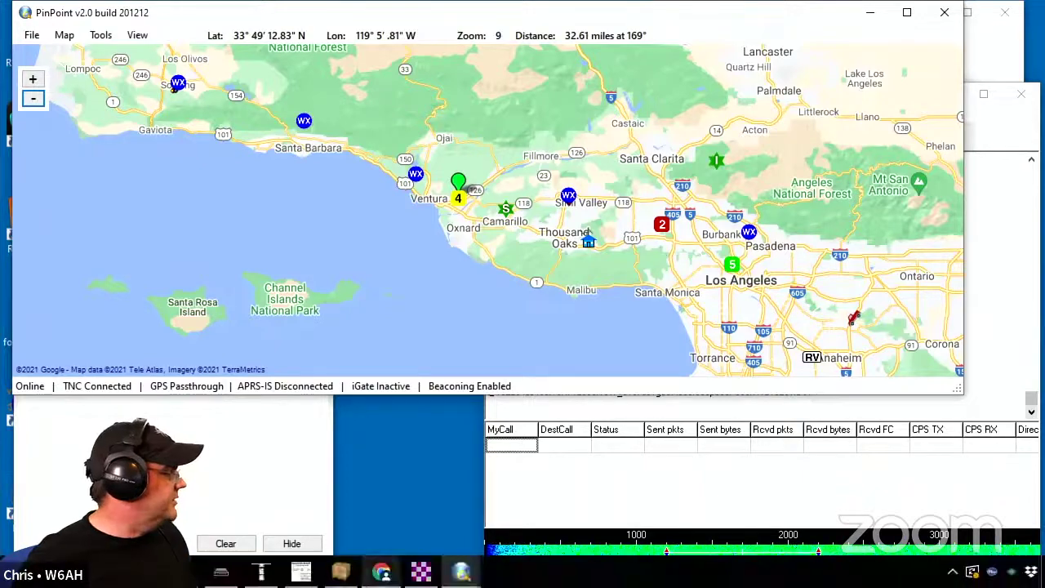
Switch to Chrome and open aprs.fi in a new tab
left_click(381, 574)
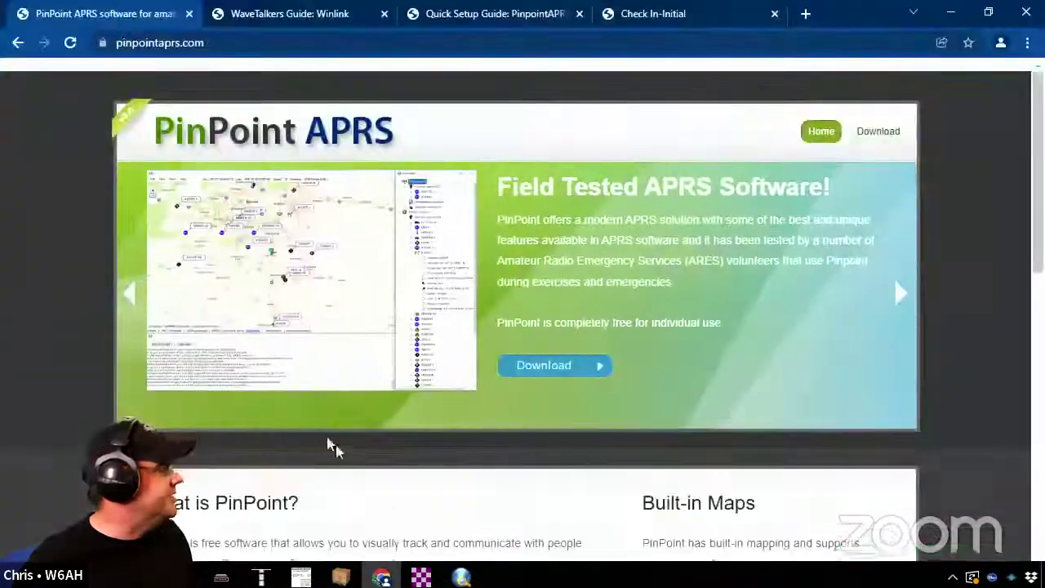
key("ctrl+t")
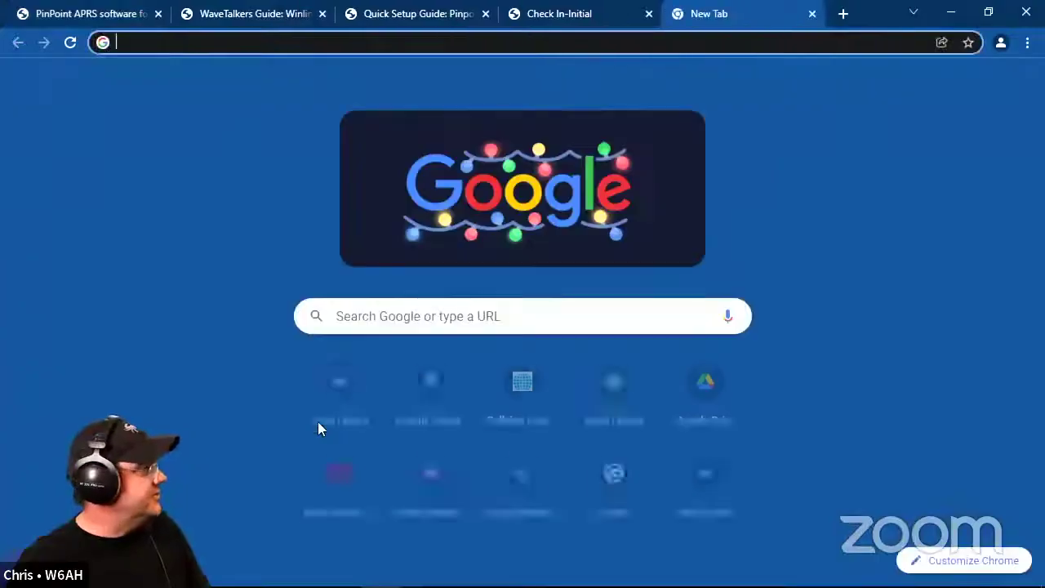
type("aprs.fi")
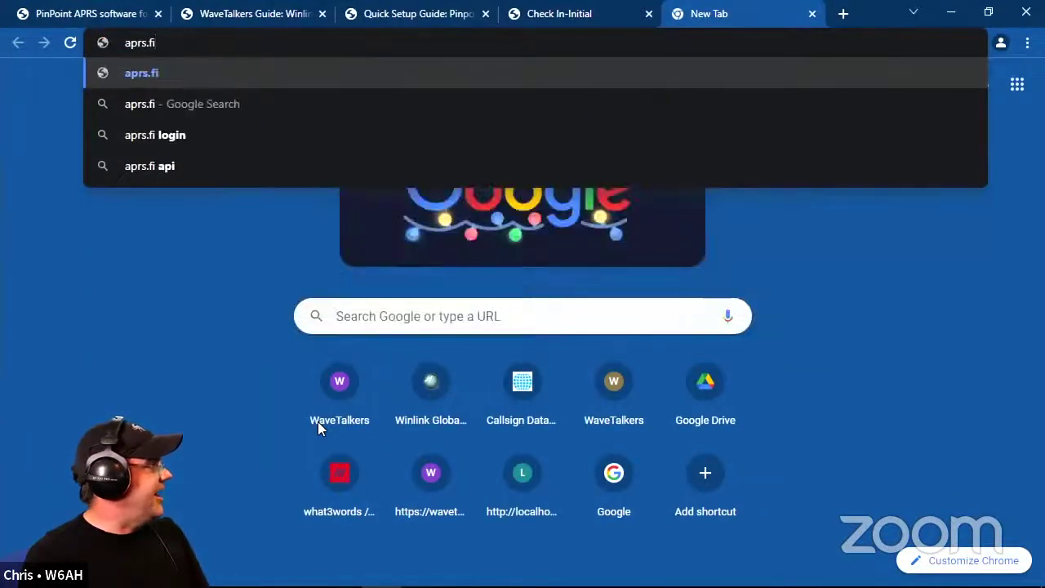
key("Return")
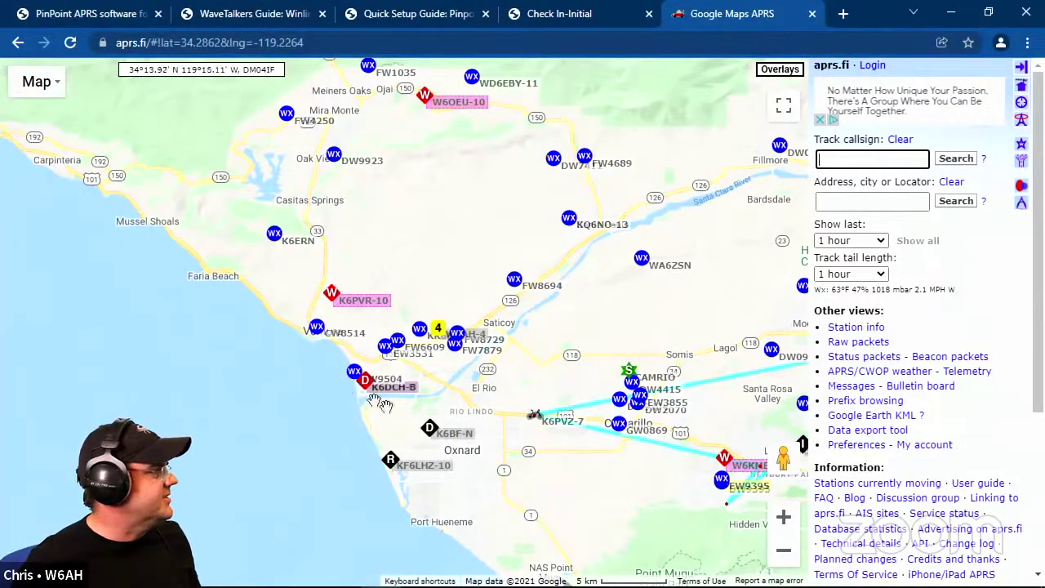
Examine the stations on the aprs.fi map from Ventura eastward to the Los Angeles area
left_click(525, 382)
left_click_drag(525, 382, 253, 238)
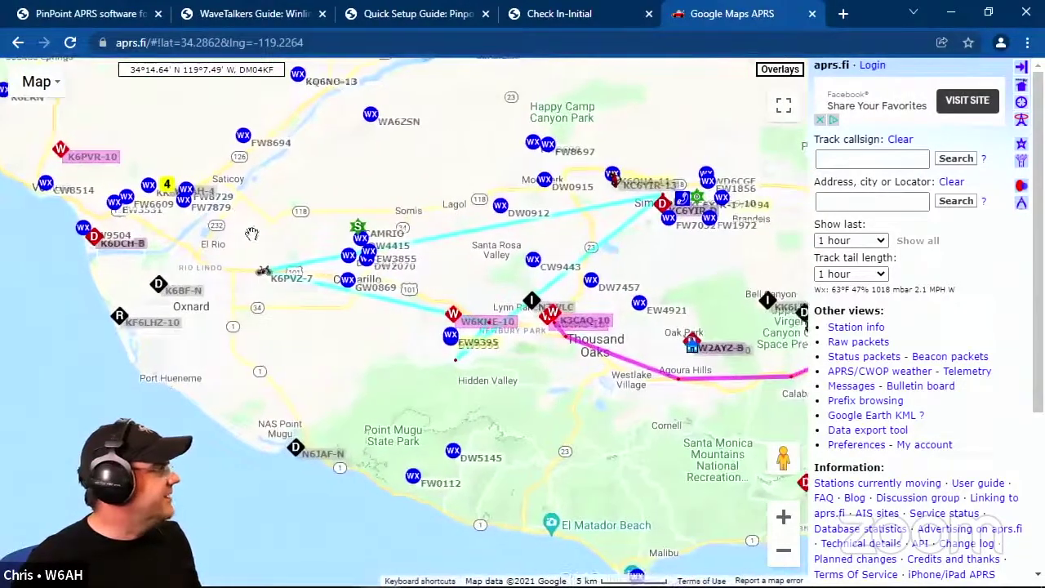
left_click(784, 554)
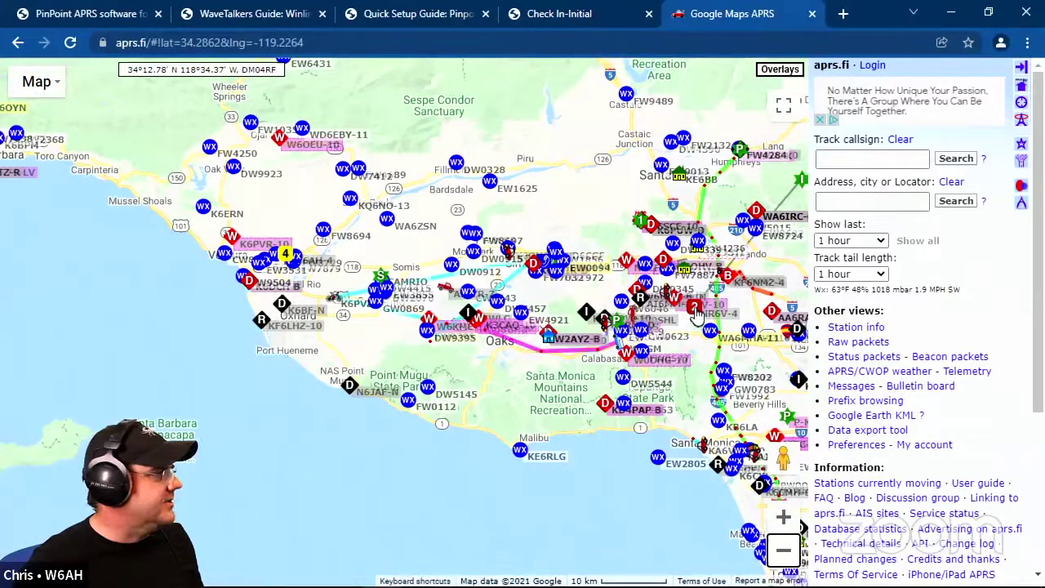
View the details of the green 5 station near Los Angeles on the aprs.fi map and close them
left_click_drag(695, 316, 414, 273)
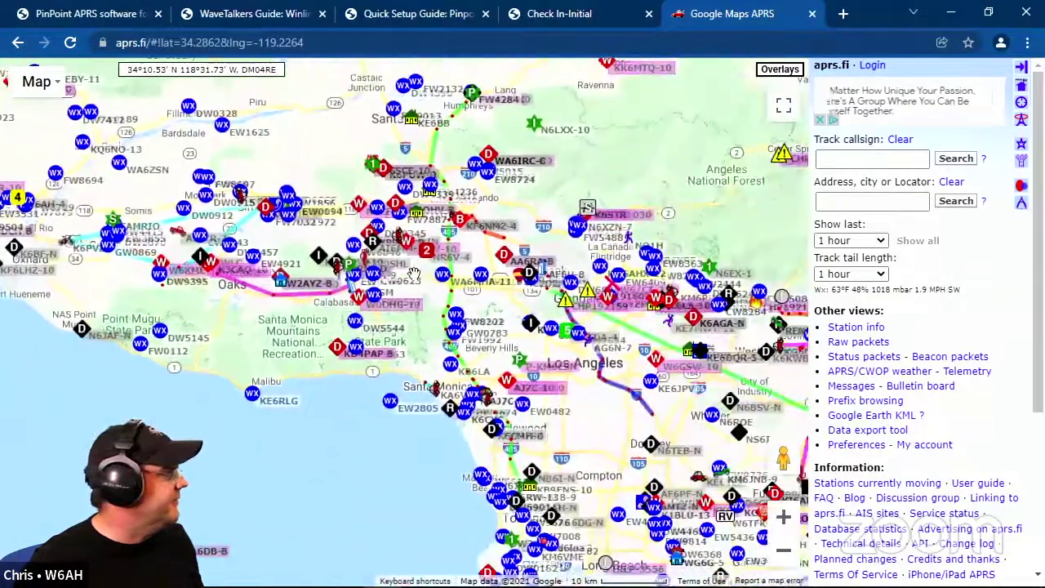
left_click(567, 333)
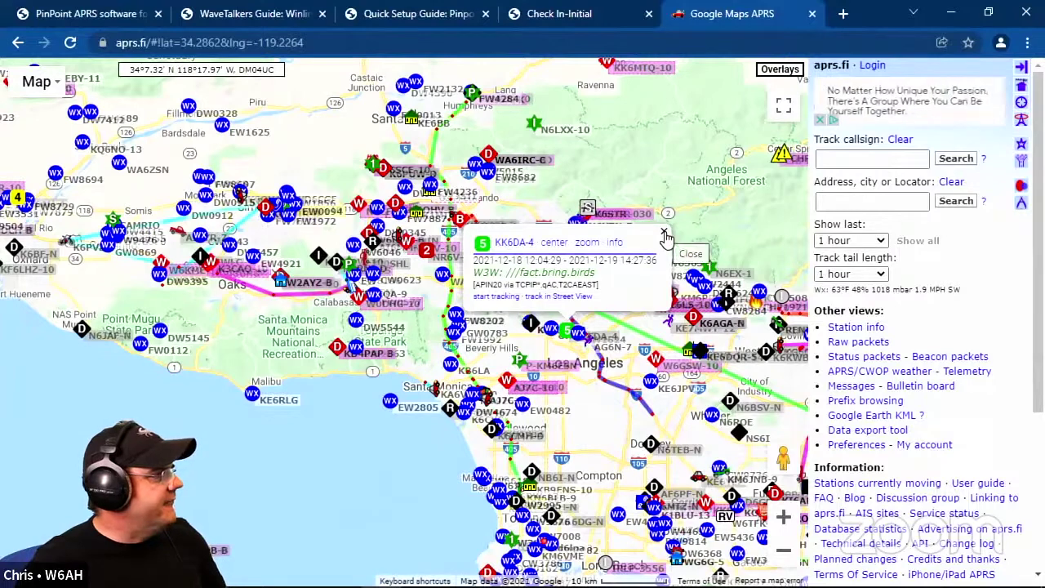
left_click(665, 233)
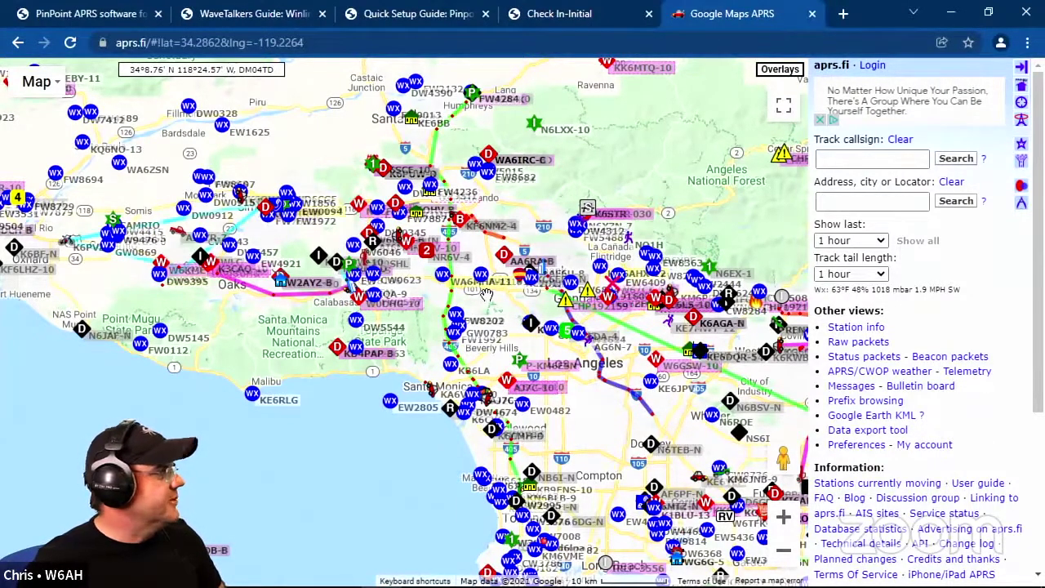
scroll(481, 303, "down", 1)
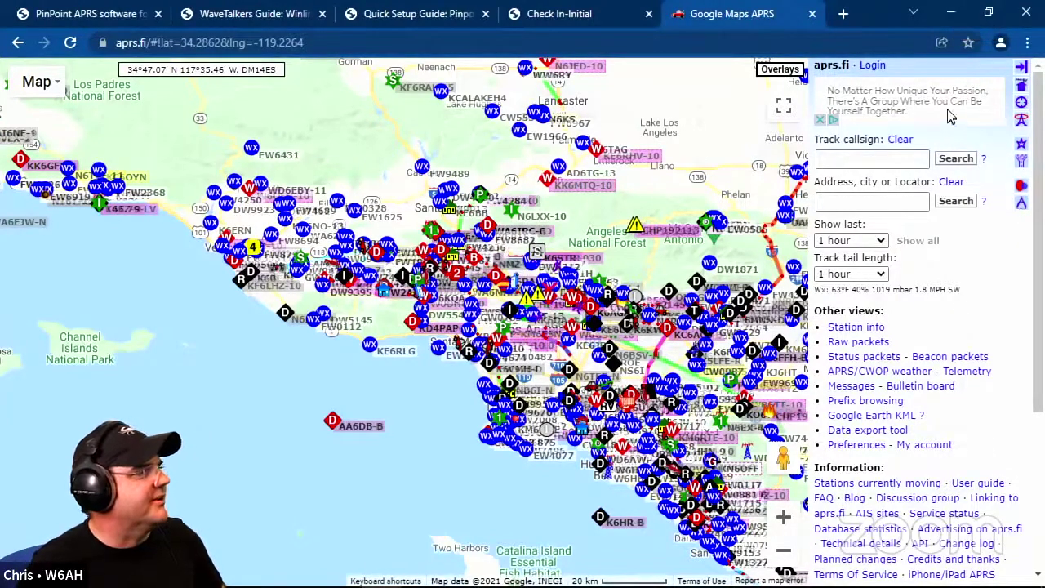
Switch back to PinPoint, narrow its window to uncover Last Heard, and frame the map from Ventura to the Los Angeles area
left_click(951, 16)
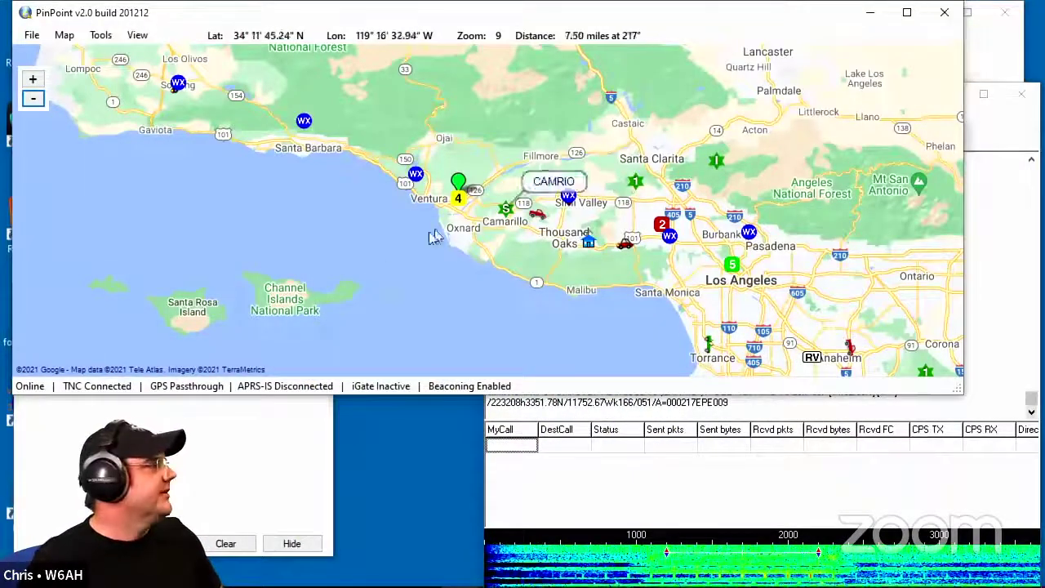
left_click_drag(590, 264, 496, 231)
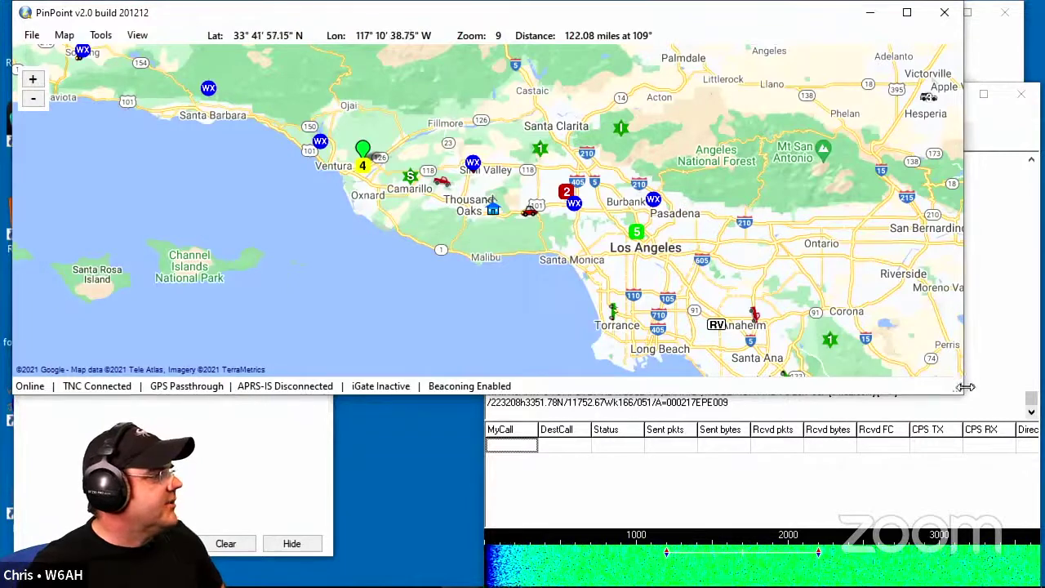
left_click_drag(963, 387, 650, 389)
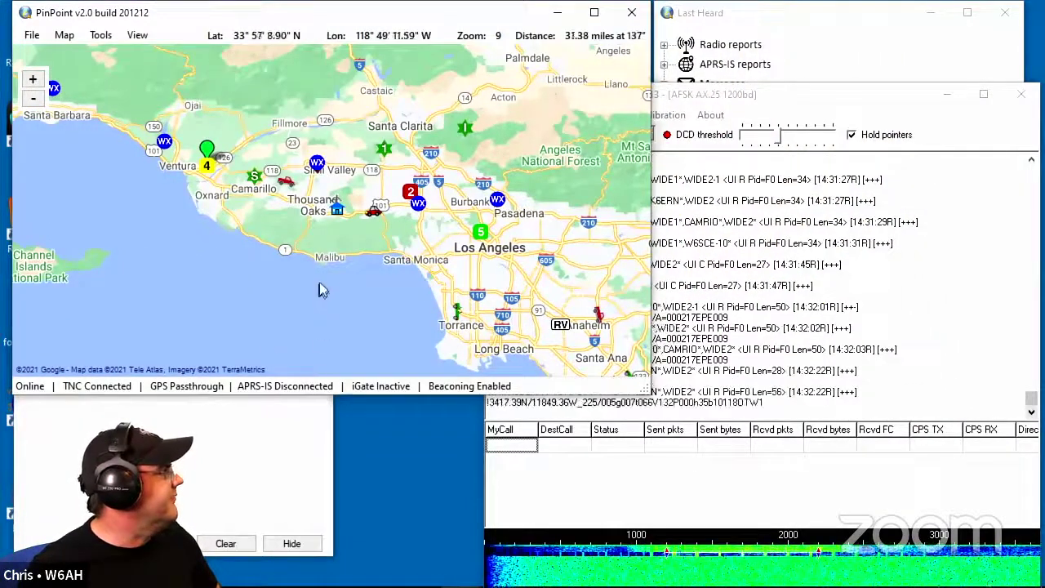
left_click_drag(329, 247, 213, 226)
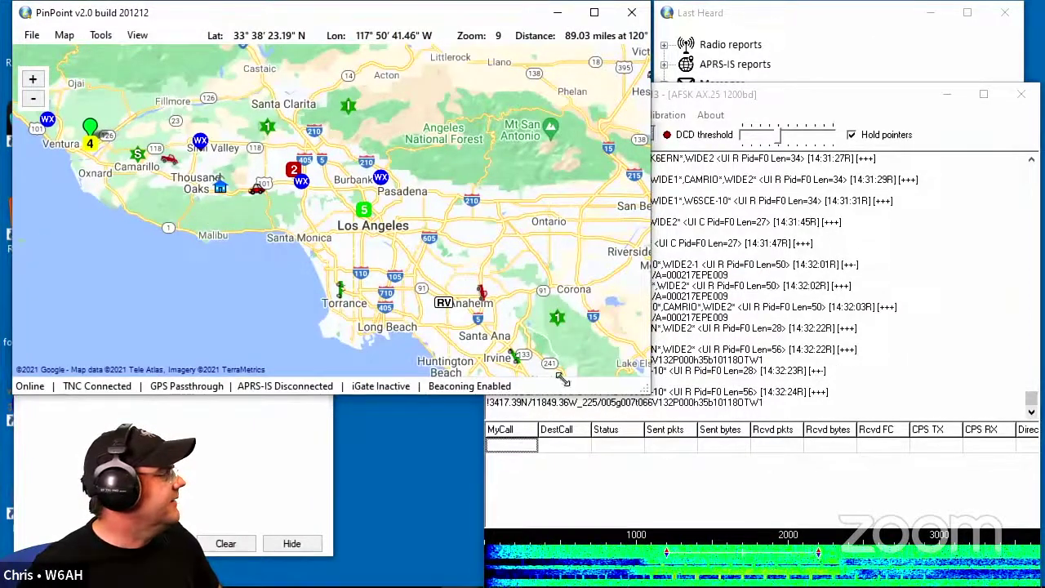
Bring up the Last Heard window beside the PinPoint map
left_click(795, 16)
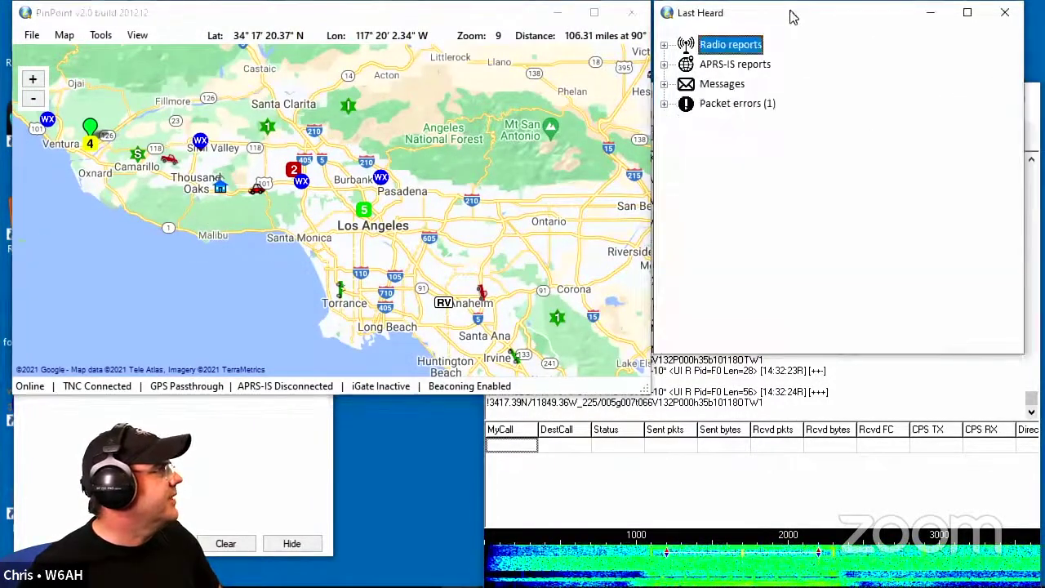
left_click(134, 41)
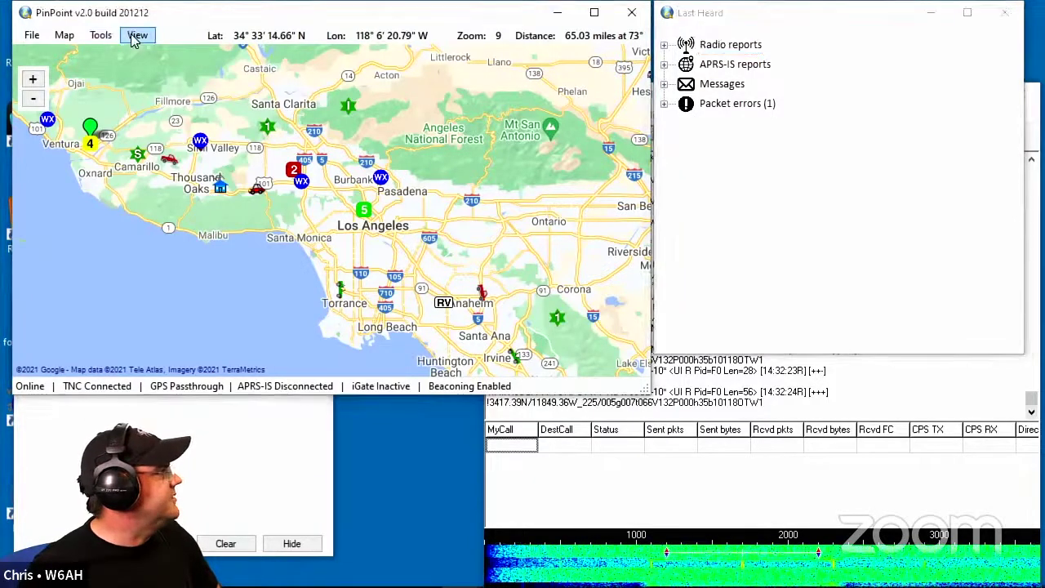
left_click(136, 38)
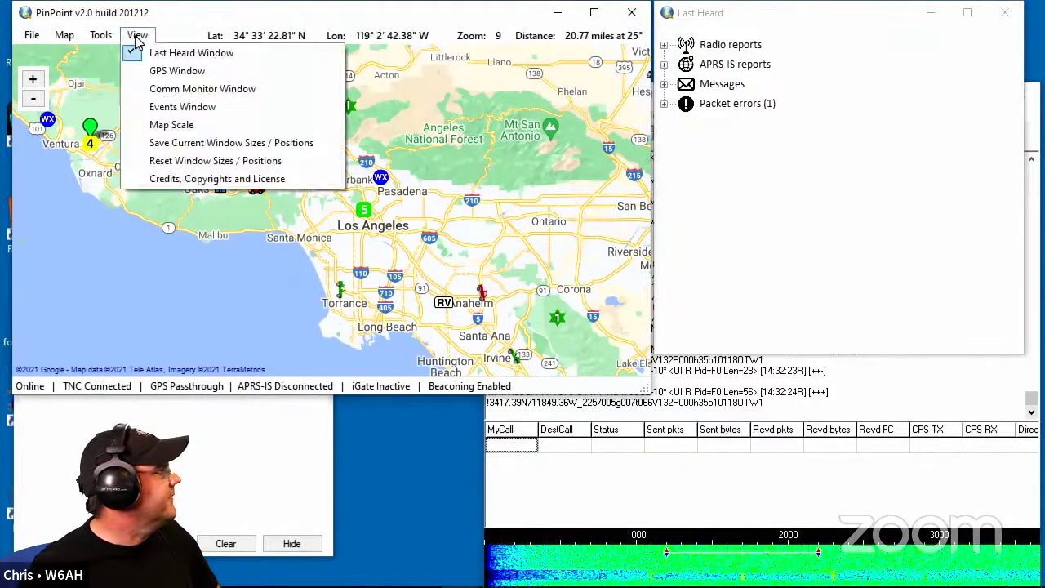
left_click(229, 52)
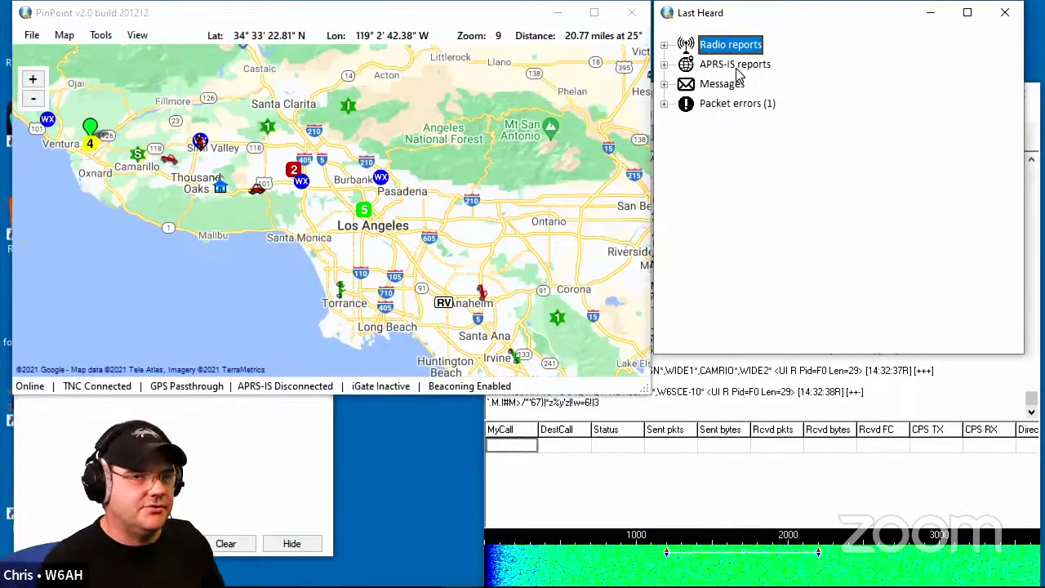
left_click(100, 37)
left_click(99, 37)
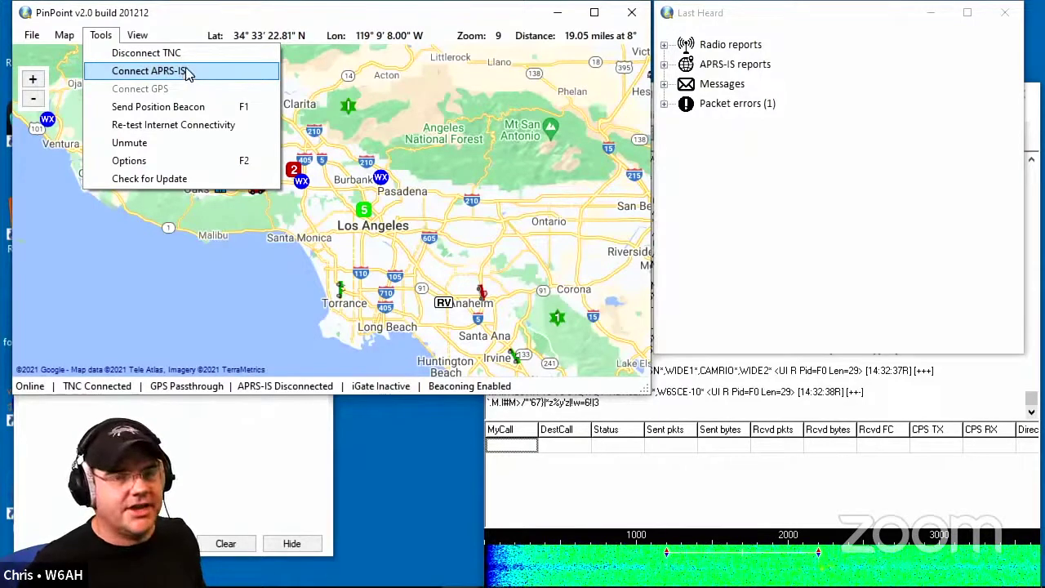
left_click(244, 255)
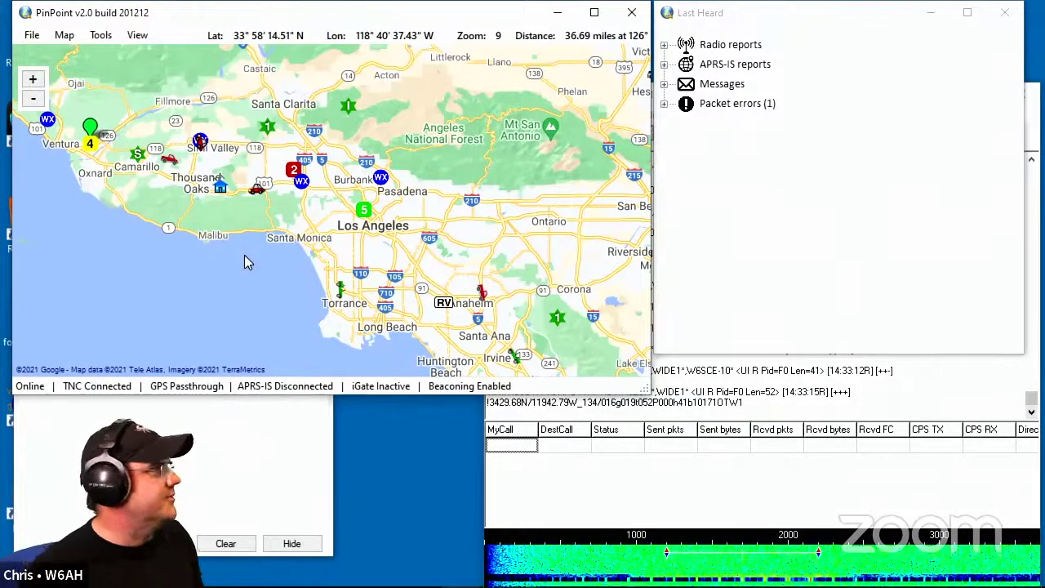
Expand the position reports received by radio in Last Heard and examine the details of the yellow 4 DEMO station
left_click(664, 46)
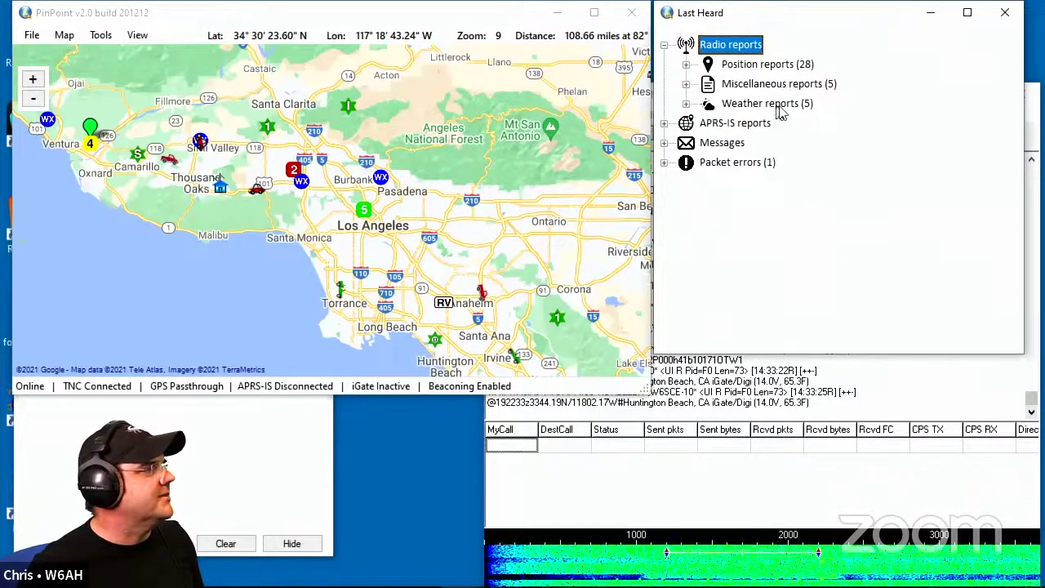
left_click(686, 65)
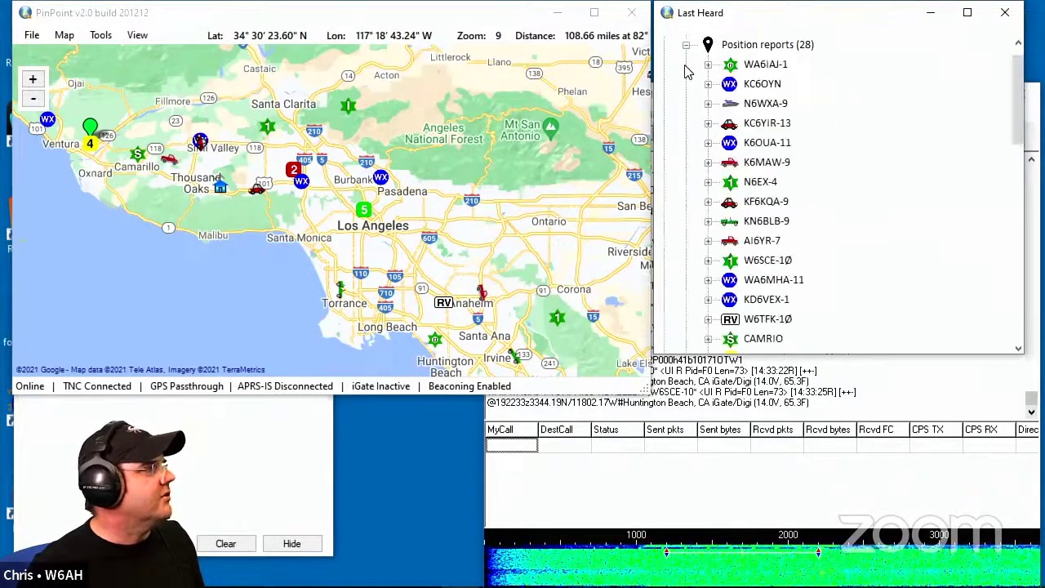
scroll(836, 141, "down", 2)
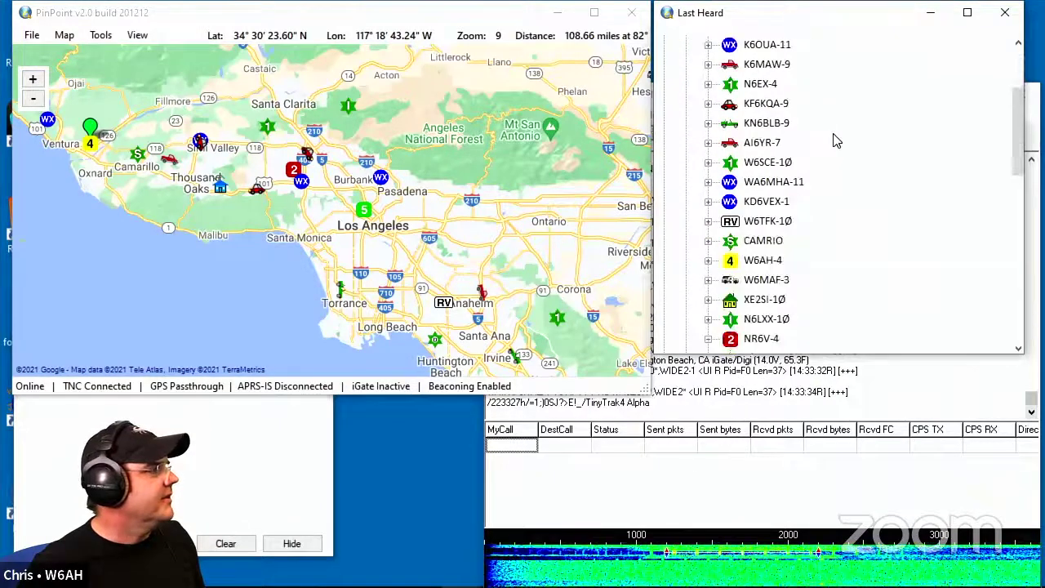
scroll(836, 141, "down", 2)
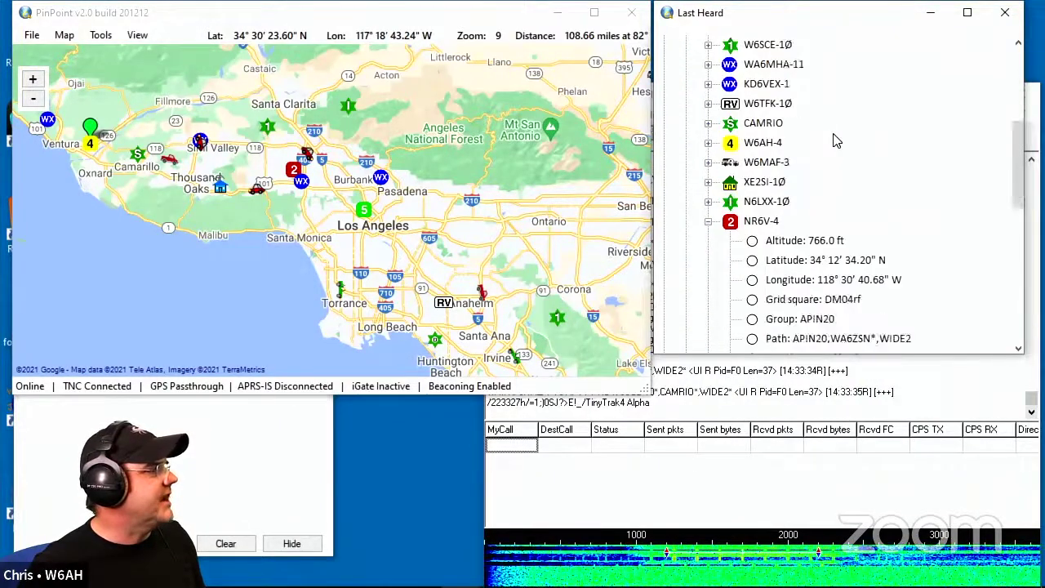
left_click(764, 144)
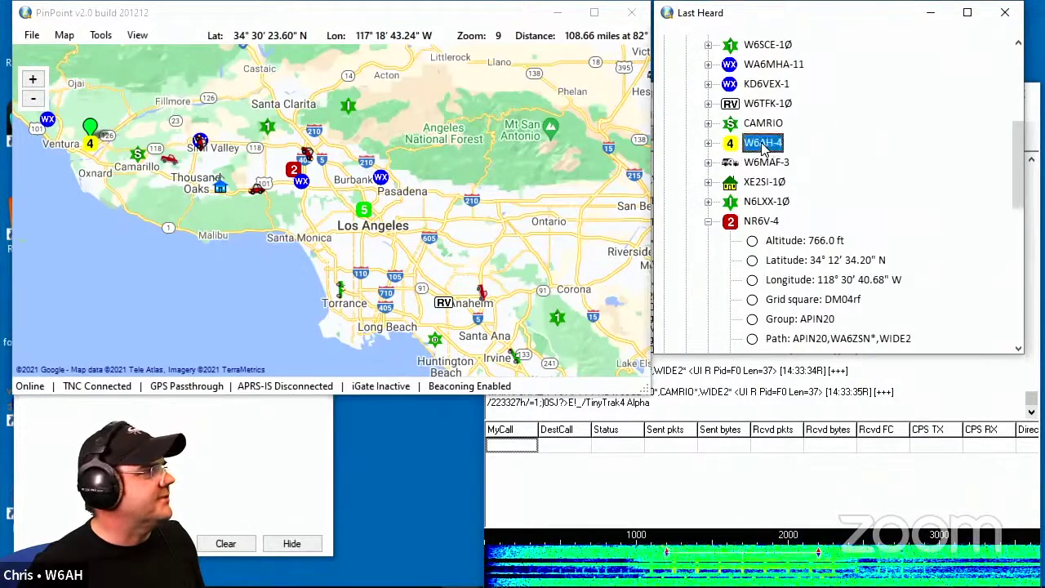
left_click(709, 164)
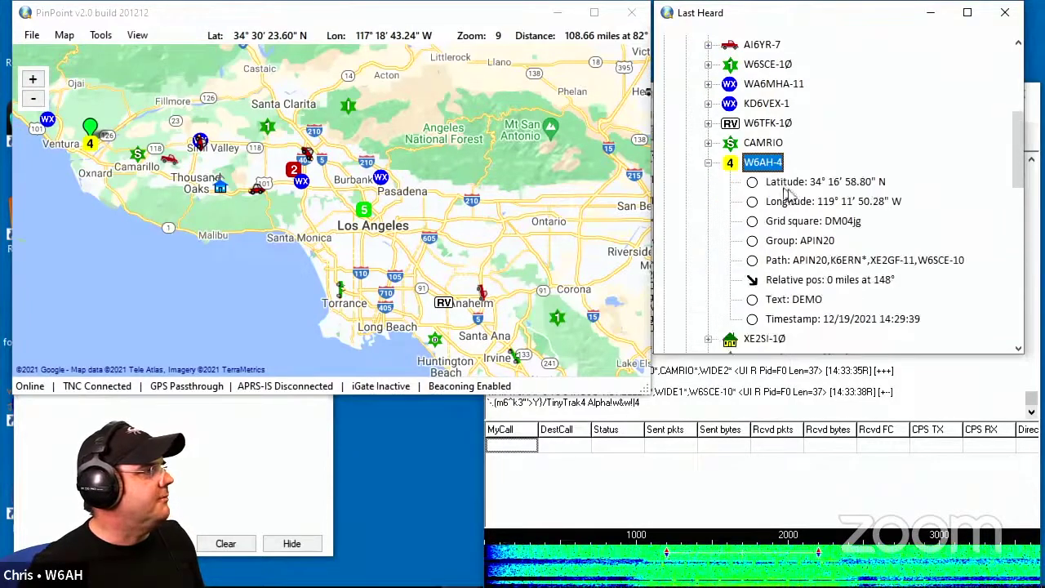
scroll(822, 190, "down", 1)
scroll(823, 190, "down", 1)
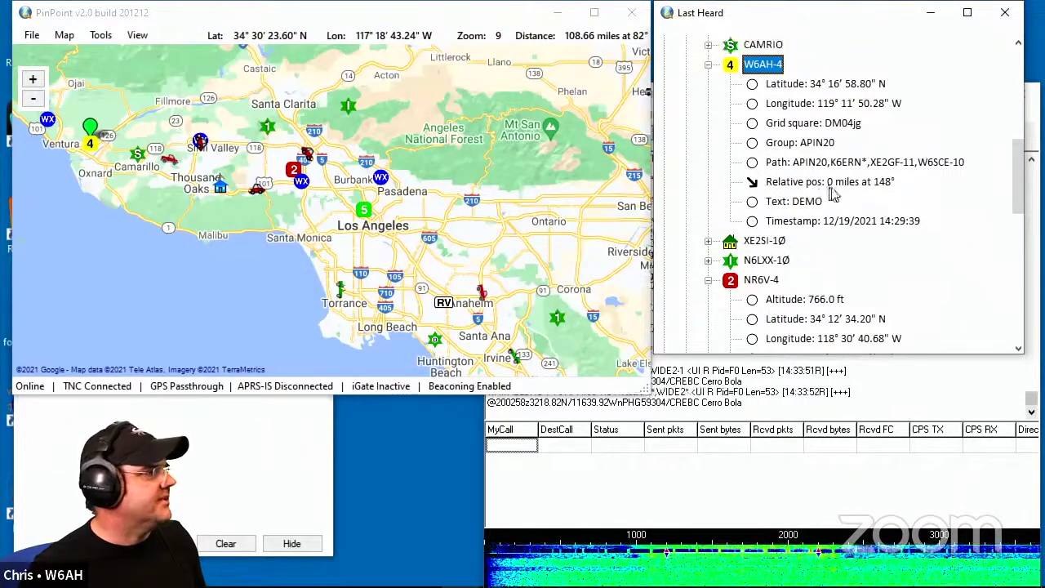
Read the position reports of the red 2 and green 5 stations, and collapse the position reports list
scroll(853, 203, "down", 3)
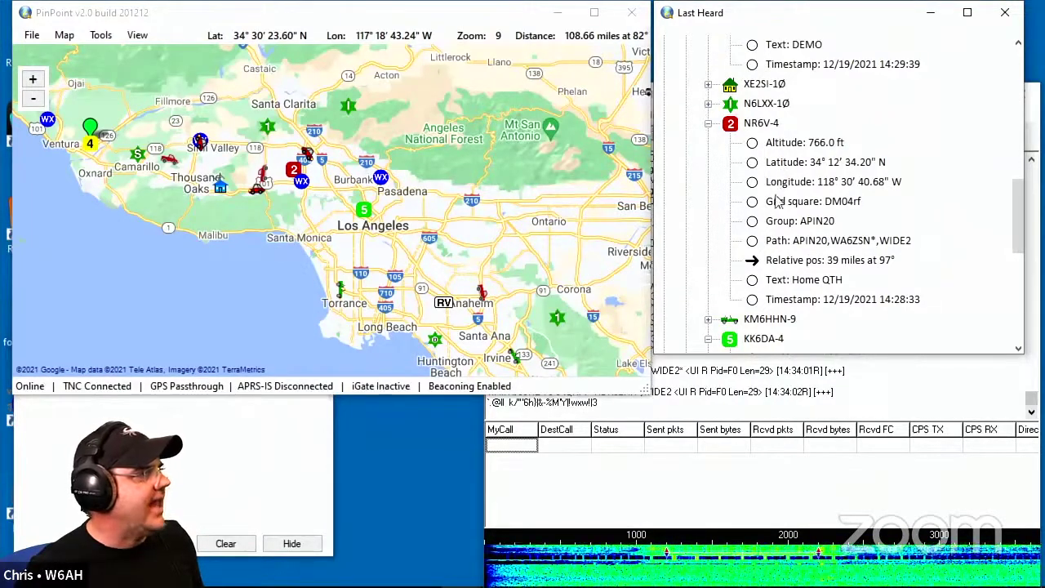
scroll(801, 219, "down", 1)
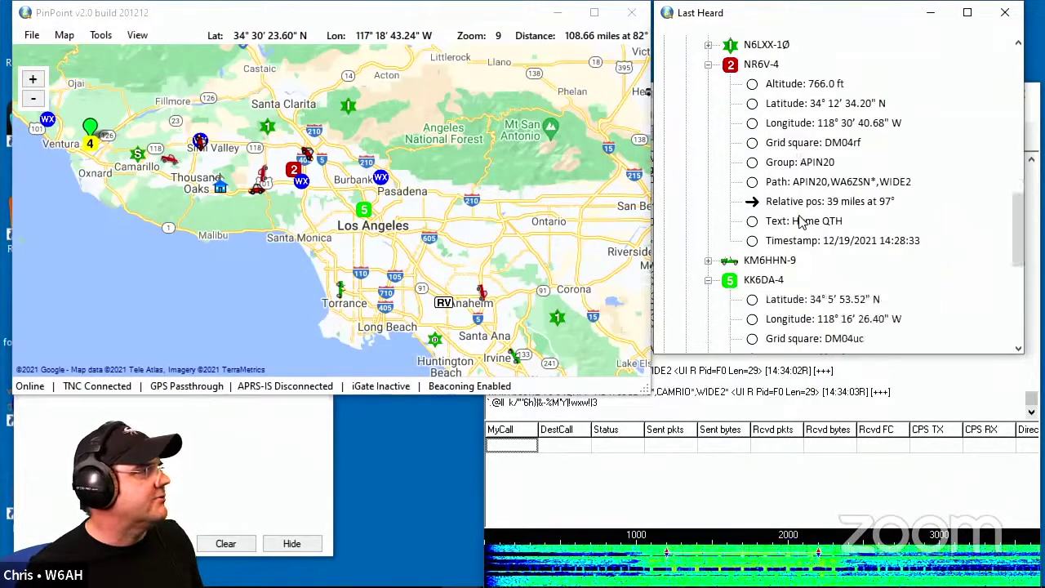
scroll(802, 202, "down", 1)
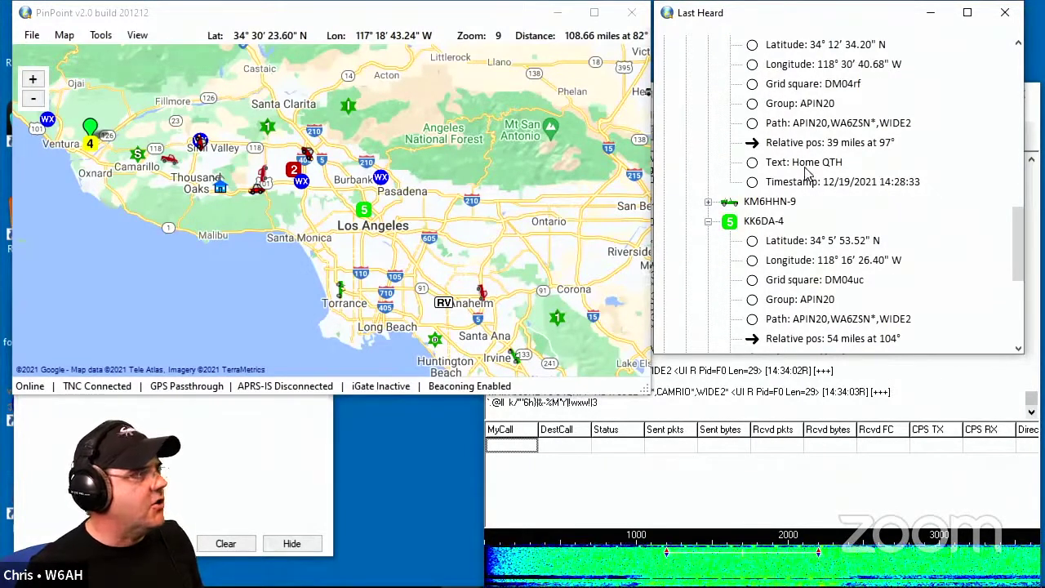
scroll(839, 171, "down", 2)
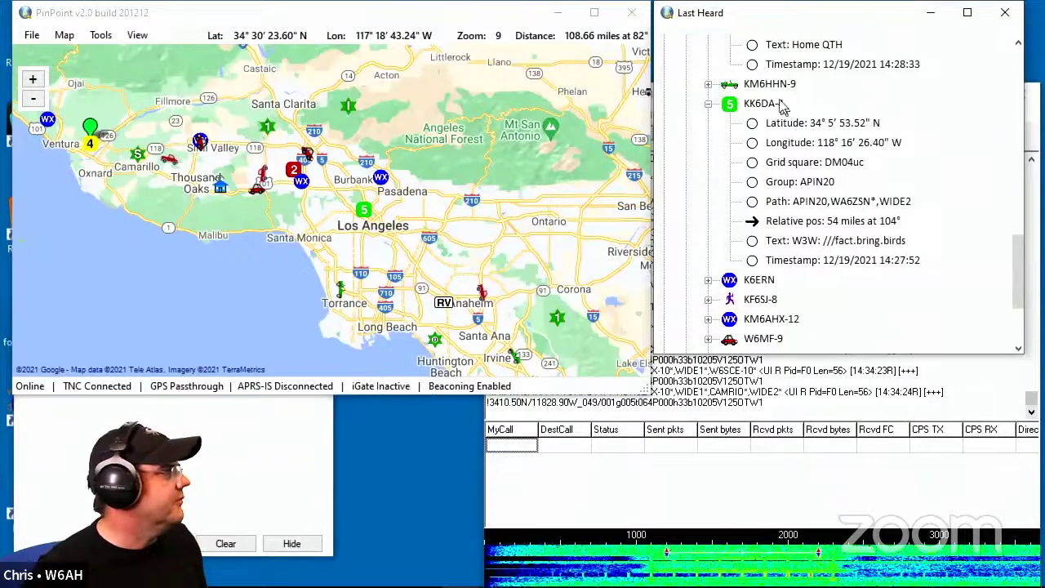
scroll(776, 114, "up", 2)
scroll(790, 115, "up", 15)
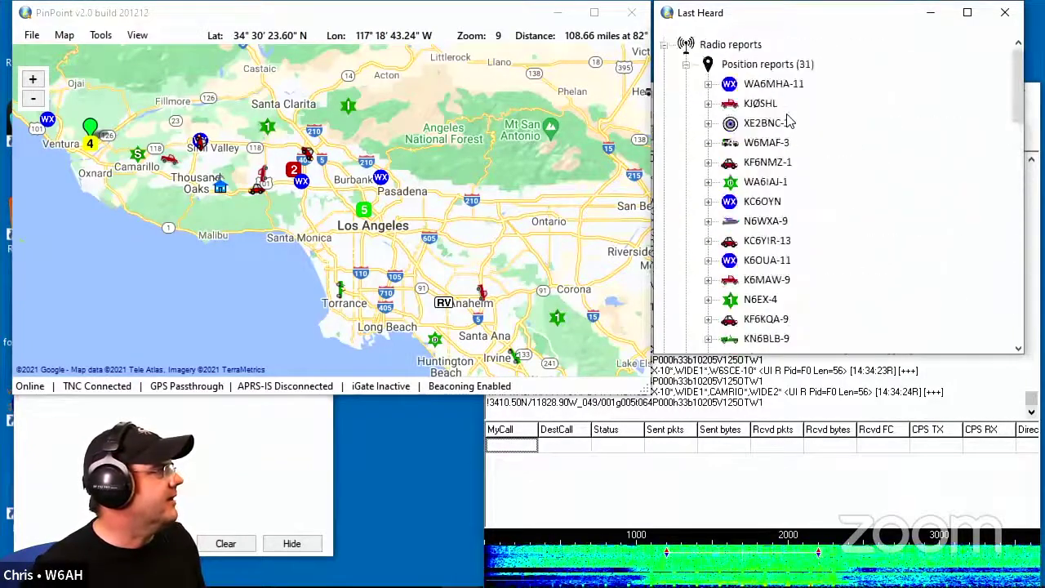
left_click(687, 65)
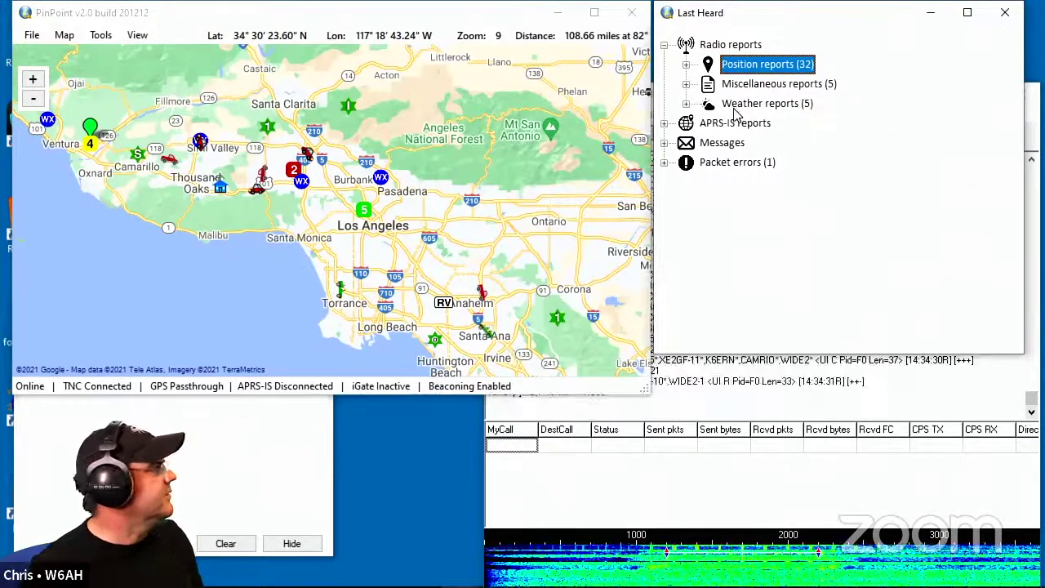
Examine the first station's weather report under the radio reports, and collapse the weather reports
left_click(687, 105)
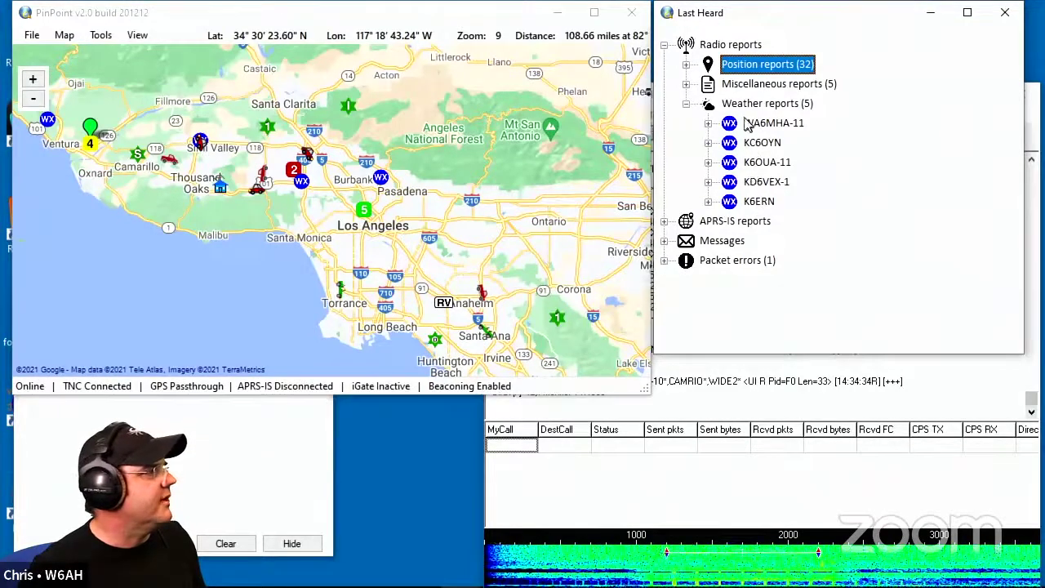
left_click(708, 123)
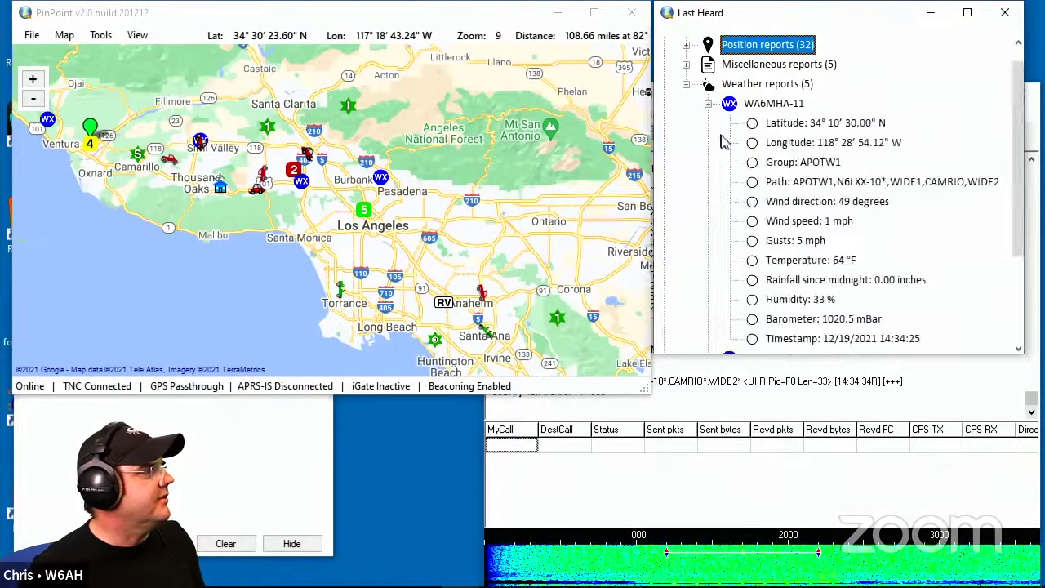
scroll(774, 272, "down", 1)
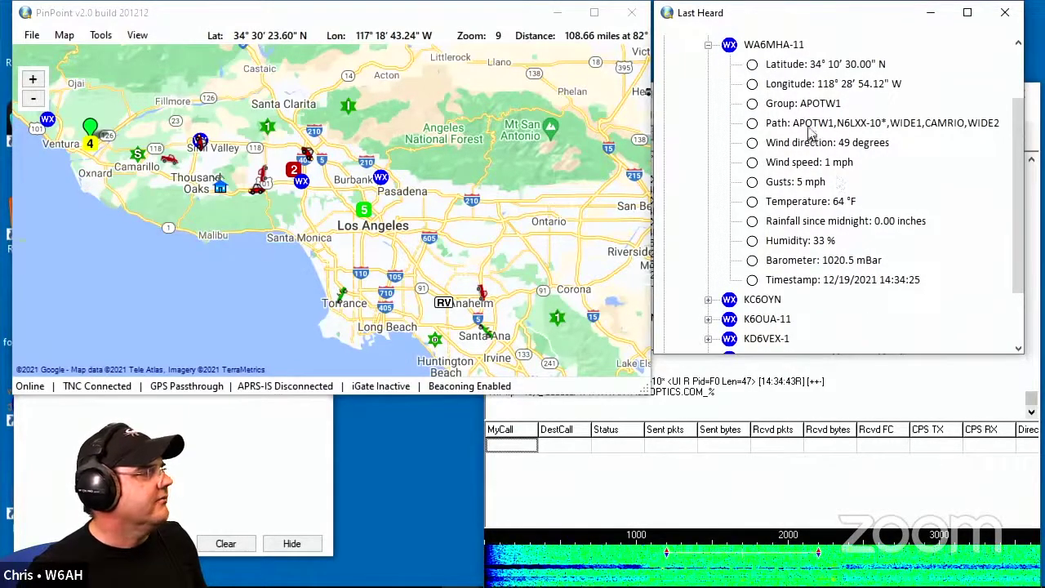
left_click(708, 45)
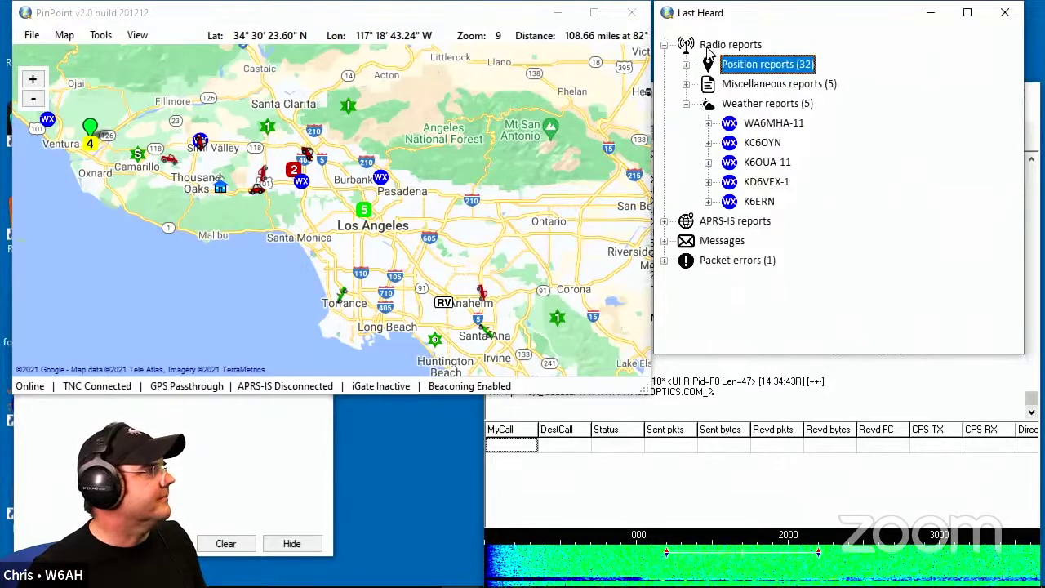
left_click(686, 104)
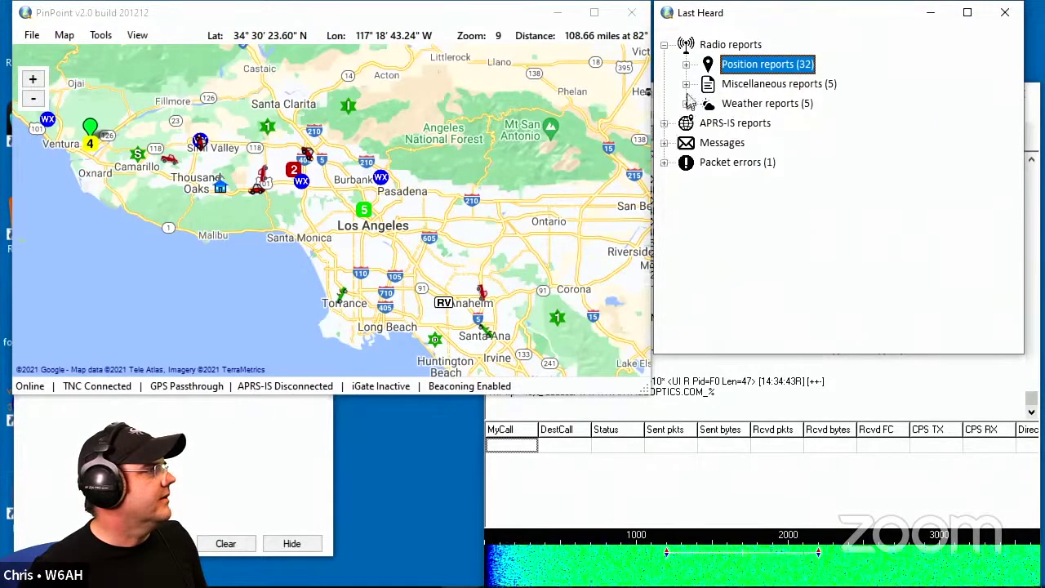
Examine the second station's entry in the miscellaneous radio reports and collapse its details
left_click(686, 84)
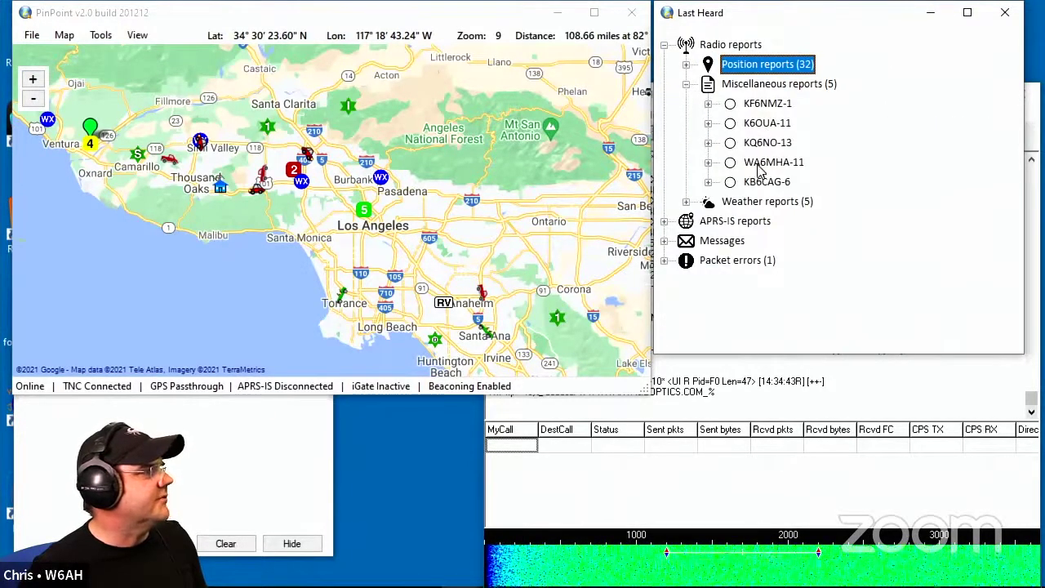
left_click(708, 123)
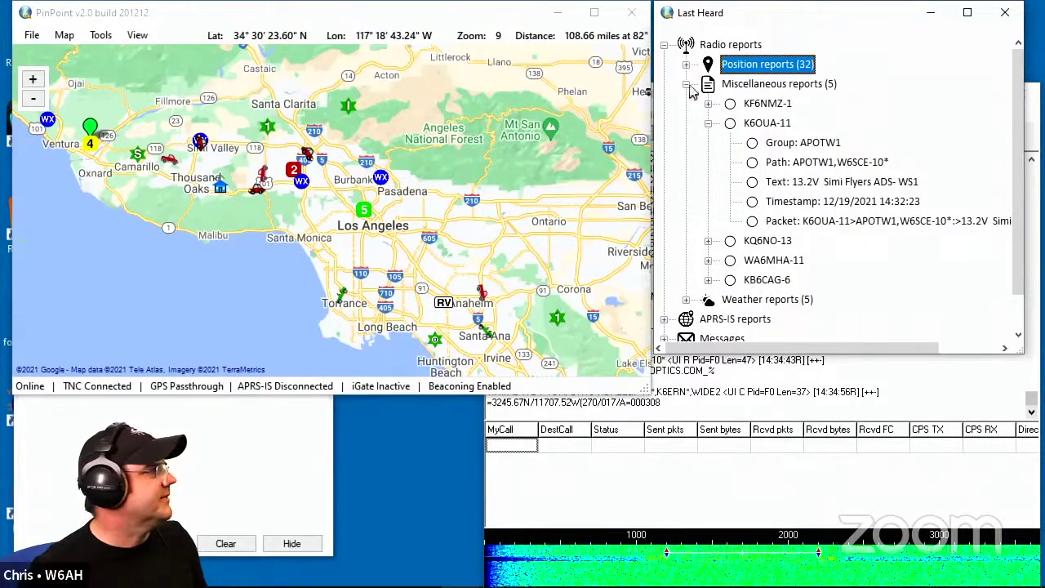
left_click(708, 124)
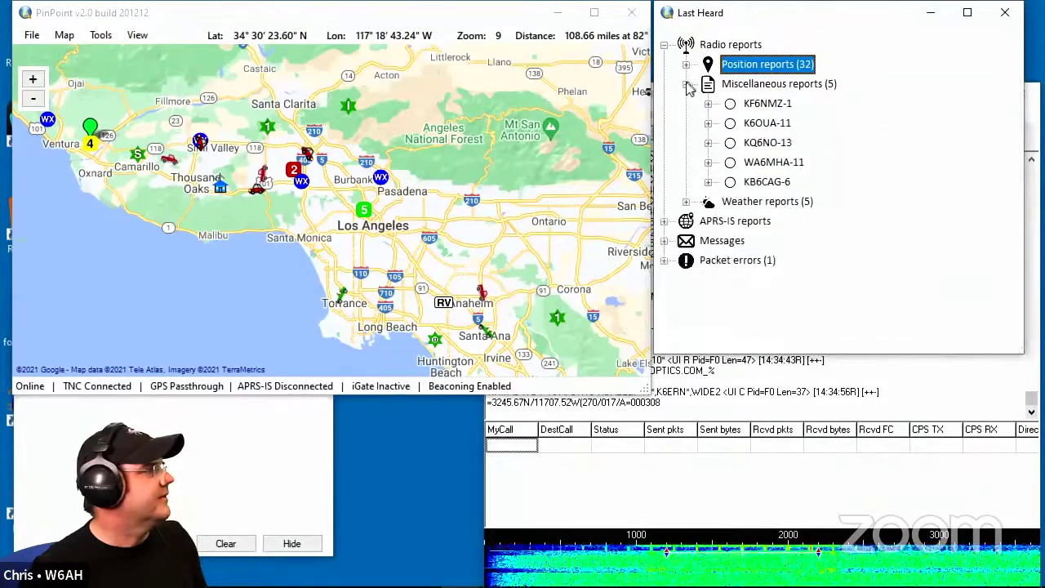
Collapse the miscellaneous radio reports and read the details of the 14:33 inbox message from the green 5 station
left_click(686, 84)
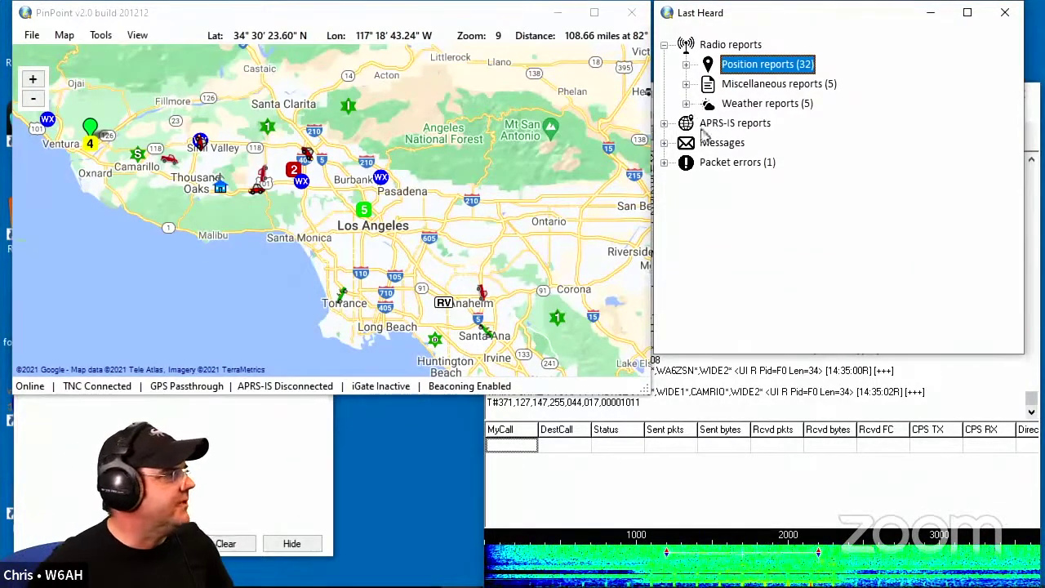
left_click(664, 143)
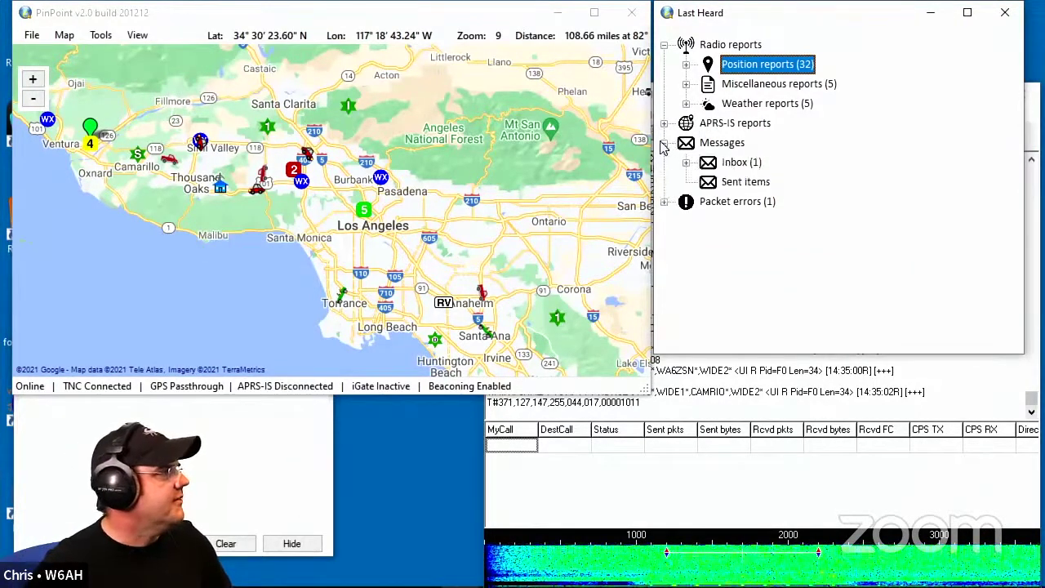
left_click(686, 162)
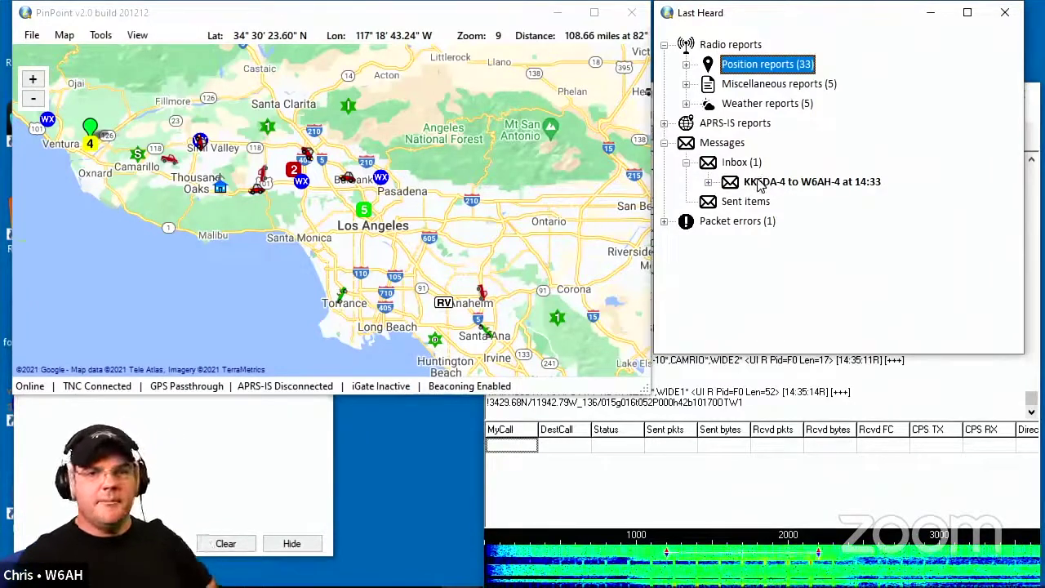
left_click(709, 182)
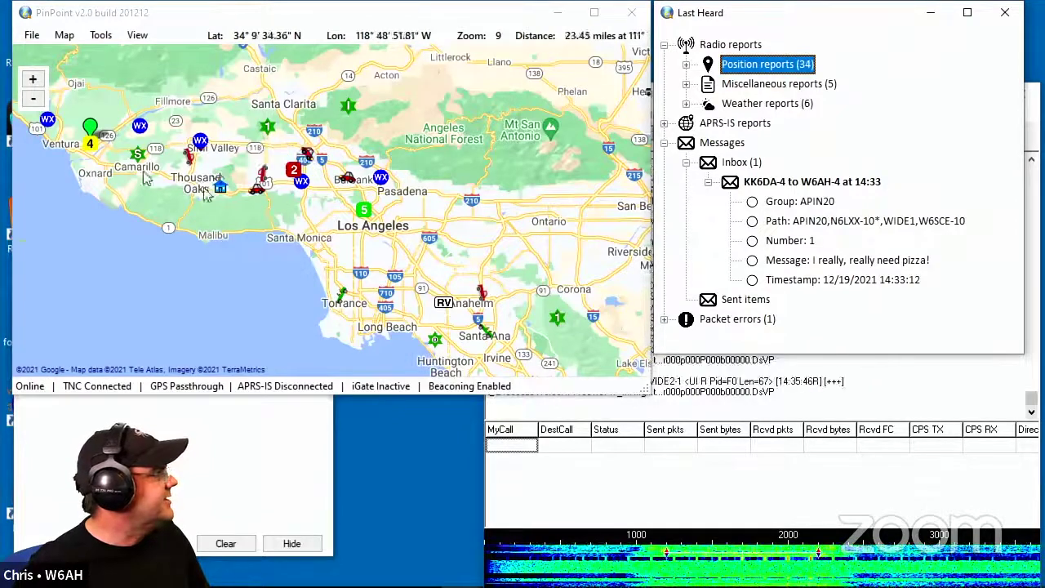
Send the message "PIZZA" via RF to the green 5 station near Los Angeles
right_click(366, 212)
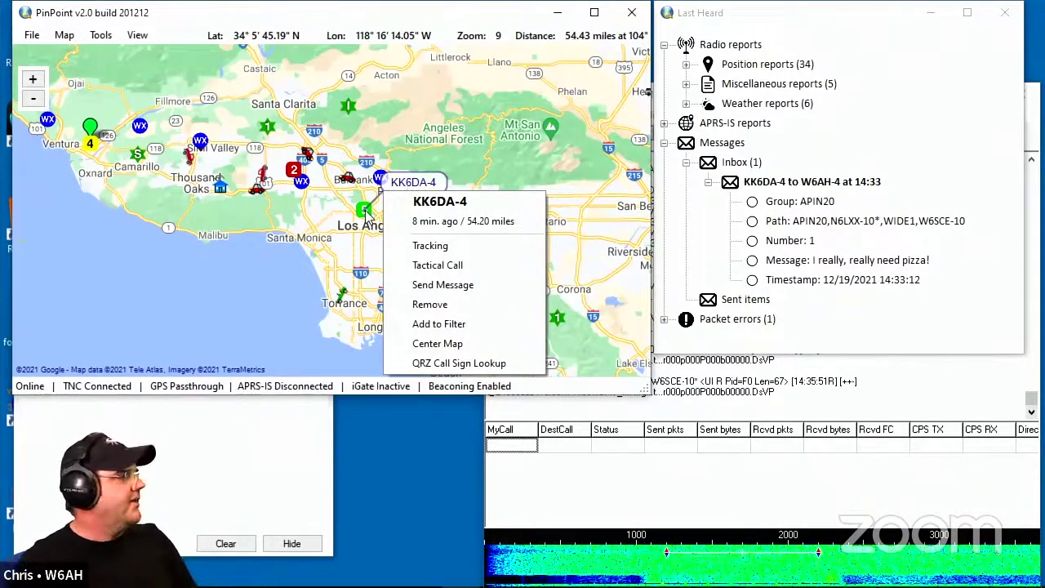
left_click(454, 286)
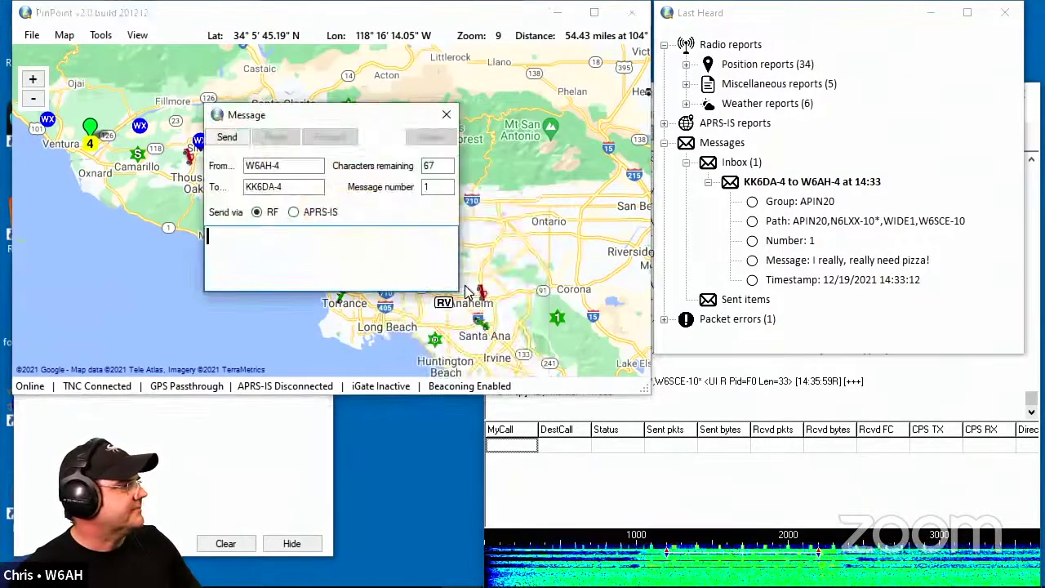
left_click_drag(372, 123, 492, 103)
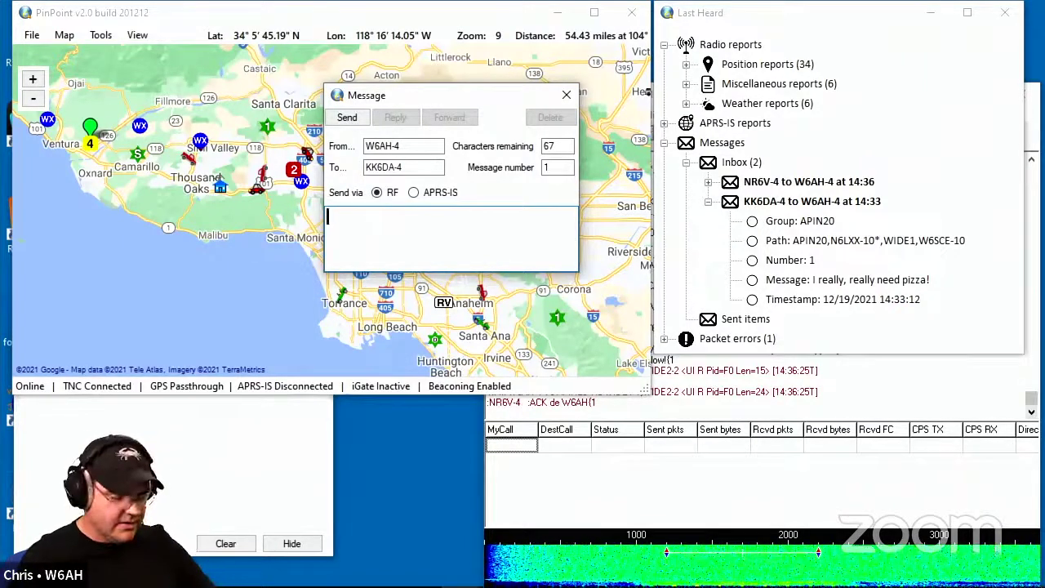
type("PIZZA")
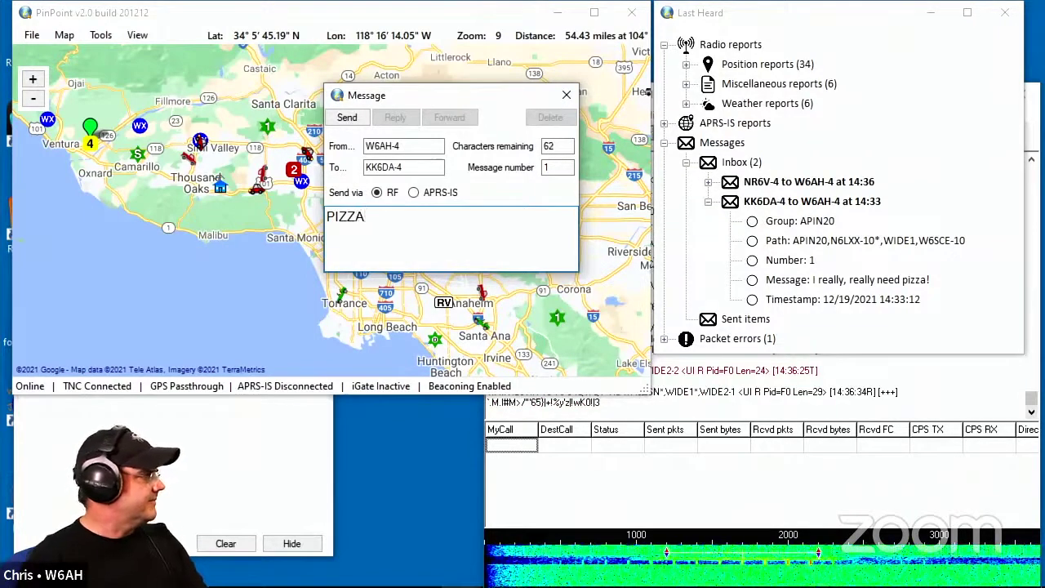
left_click(357, 119)
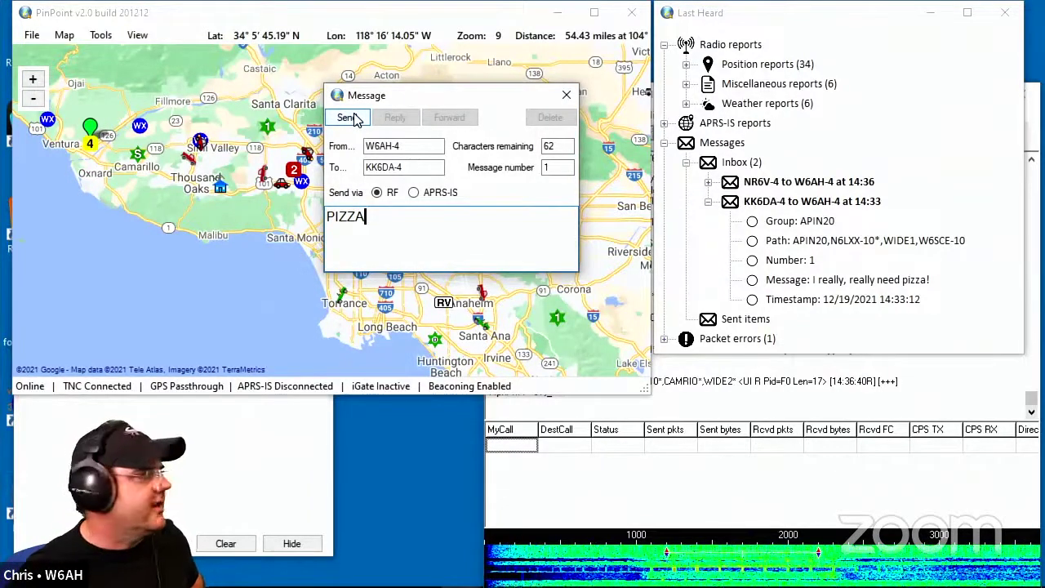
left_click(348, 118)
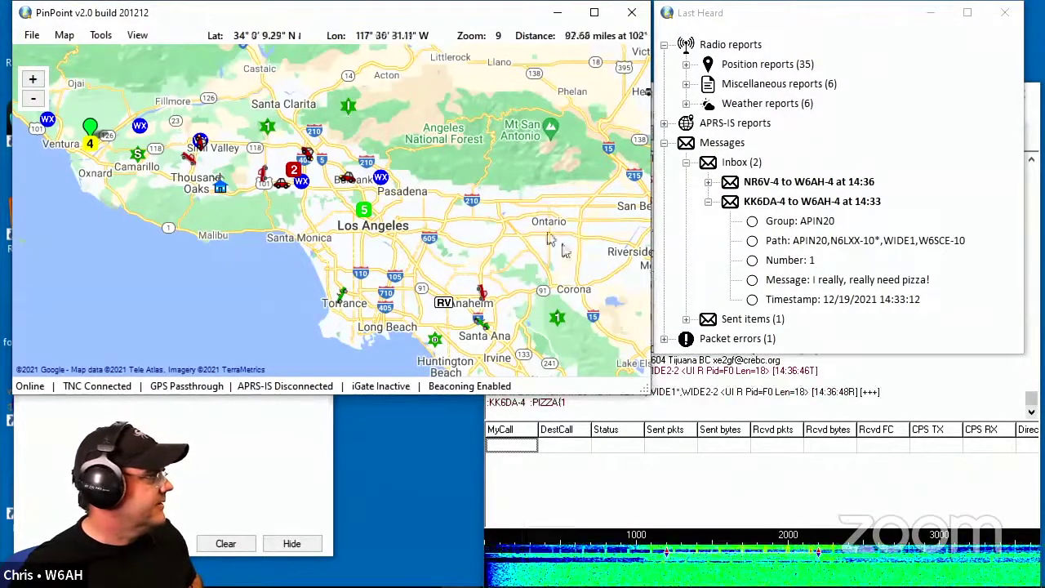
Expand the sent items and examine the message sent to the green 5 station at 14:36
left_click(685, 319)
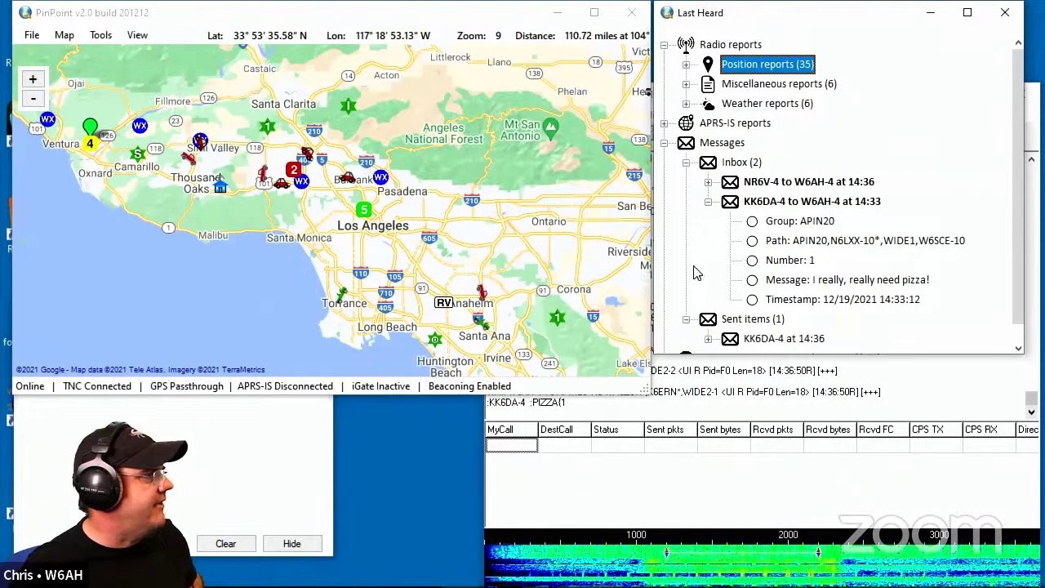
scroll(691, 261, "down", 1)
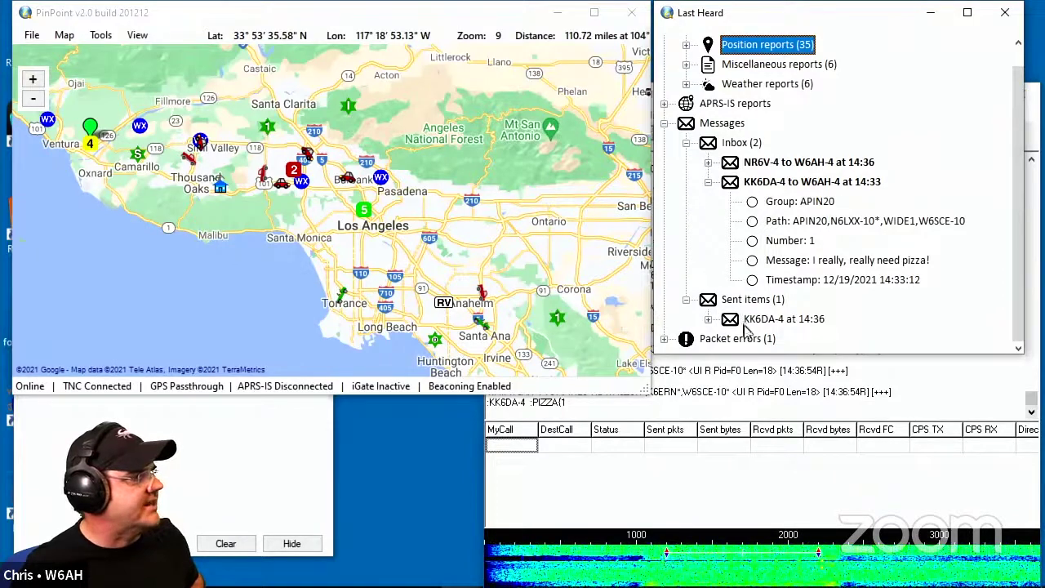
left_click(709, 319)
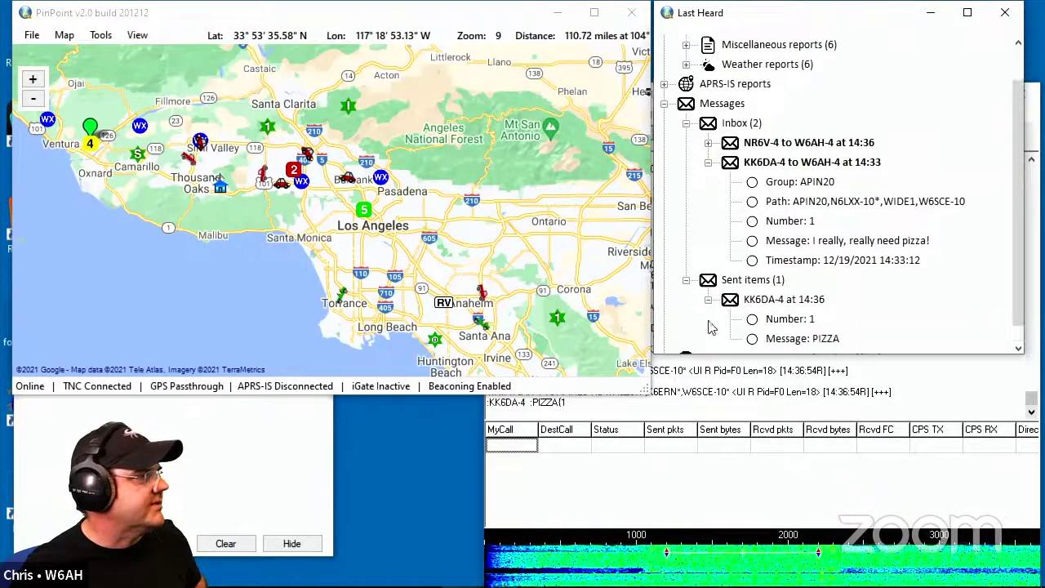
scroll(818, 322, "down", 1)
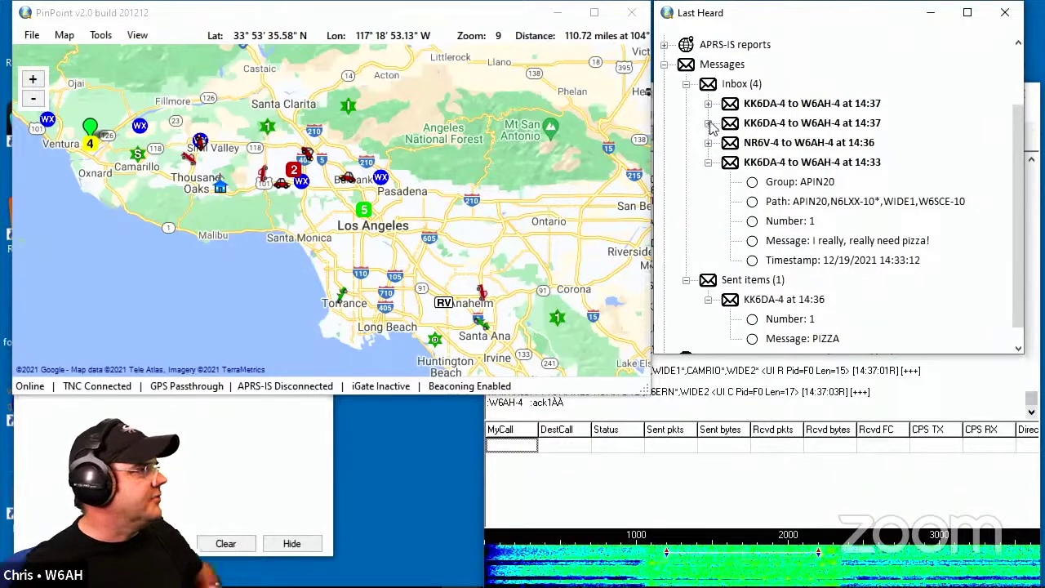
Read both 14:37 inbox messages from the green 5 station and highlight the path of the newer one
left_click(708, 123)
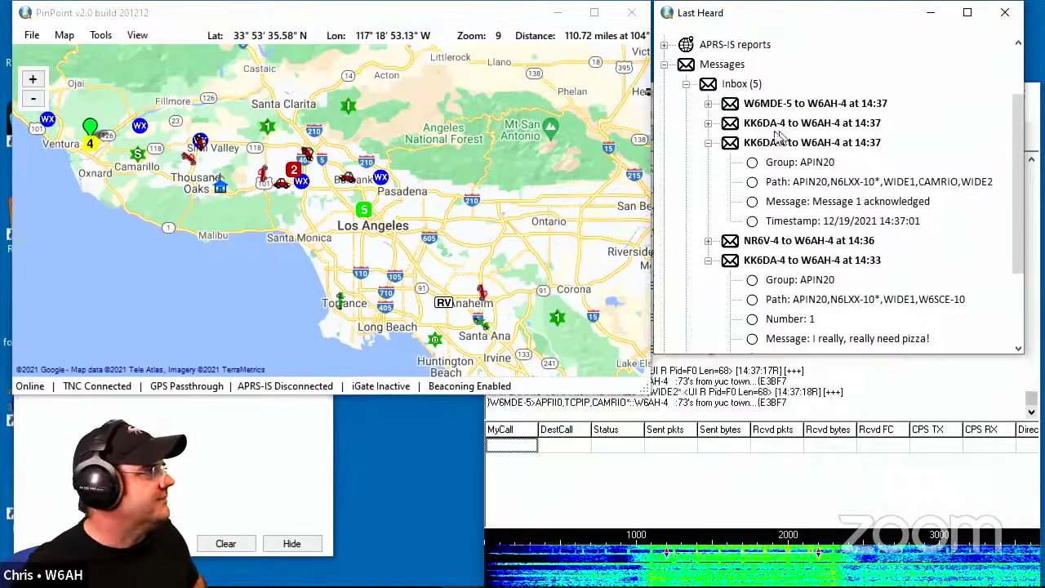
left_click(708, 124)
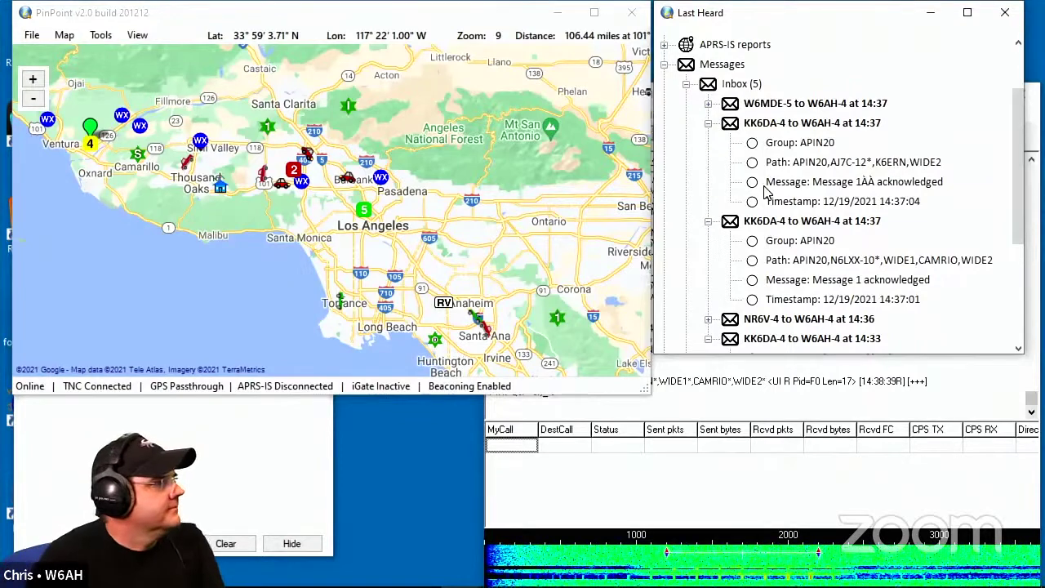
left_click(840, 169)
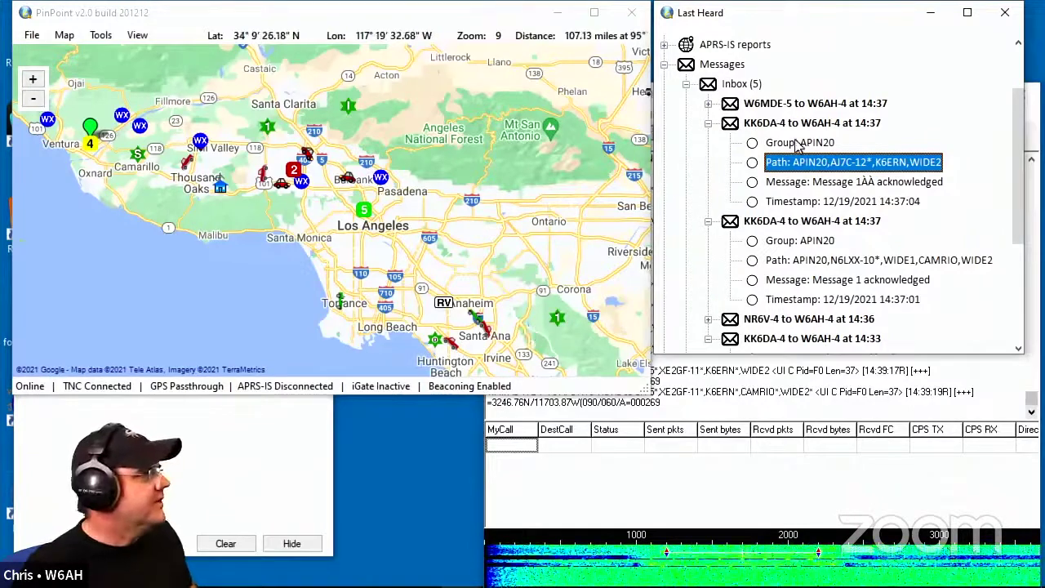
Expand the 14:36 inbox message from the red 2 station and read its details
left_click(728, 320)
left_click(708, 338)
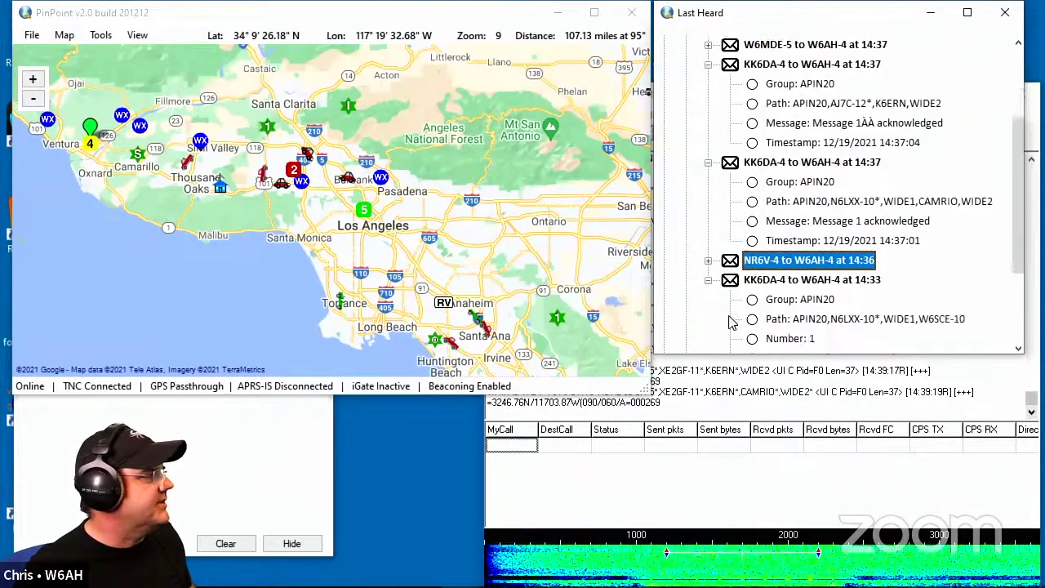
left_click(708, 261)
scroll(771, 259, "down", 1)
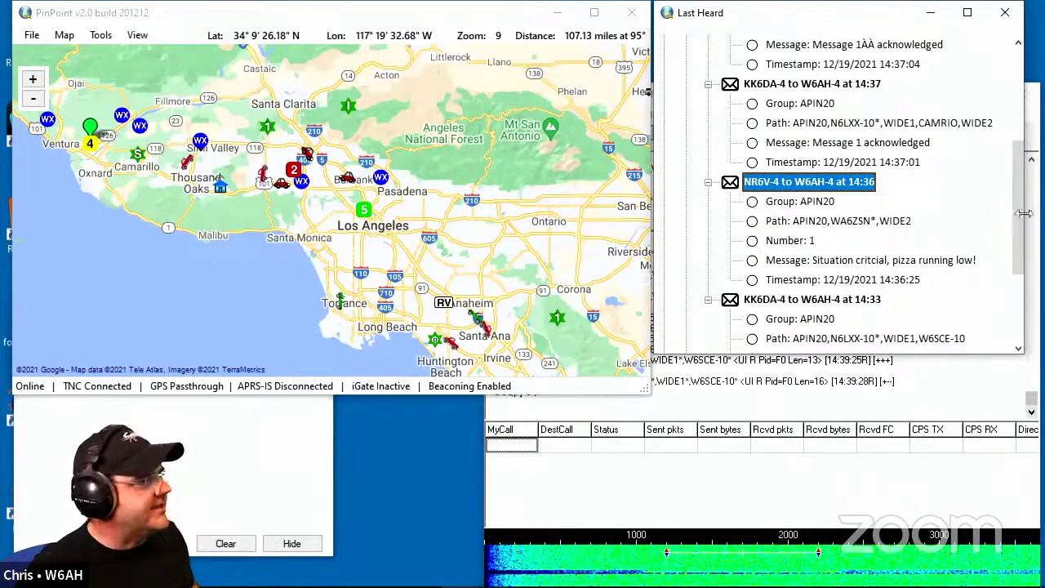
Send the message "PIZZA" via RF to the red 2 station on the map
right_click(293, 171)
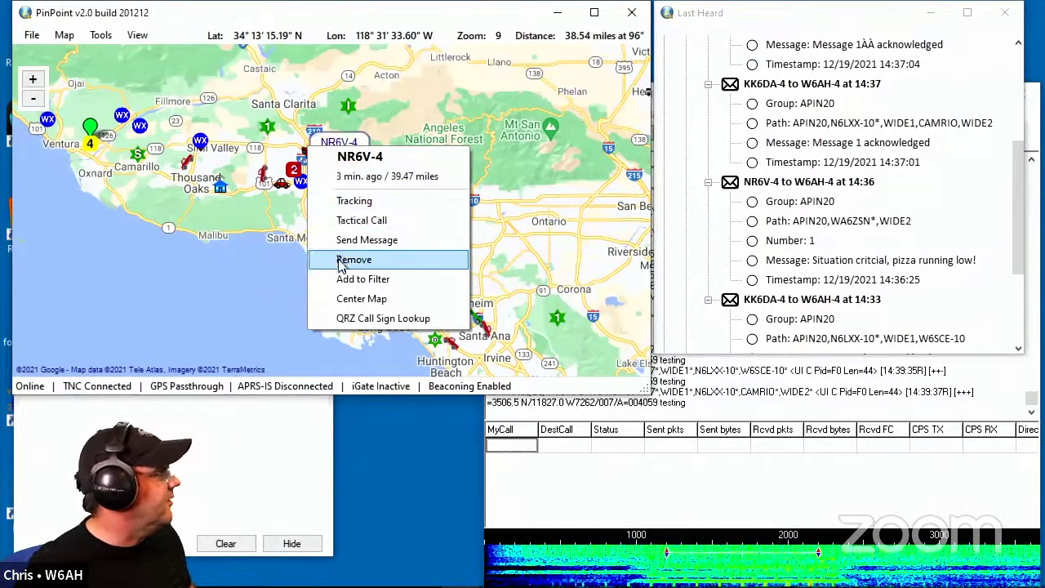
left_click(891, 206)
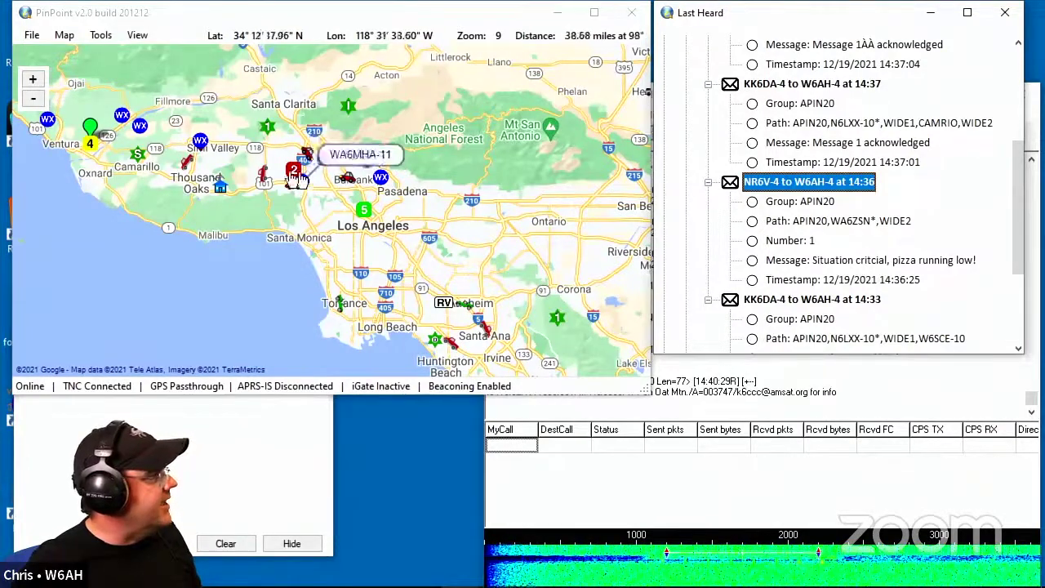
right_click(326, 181)
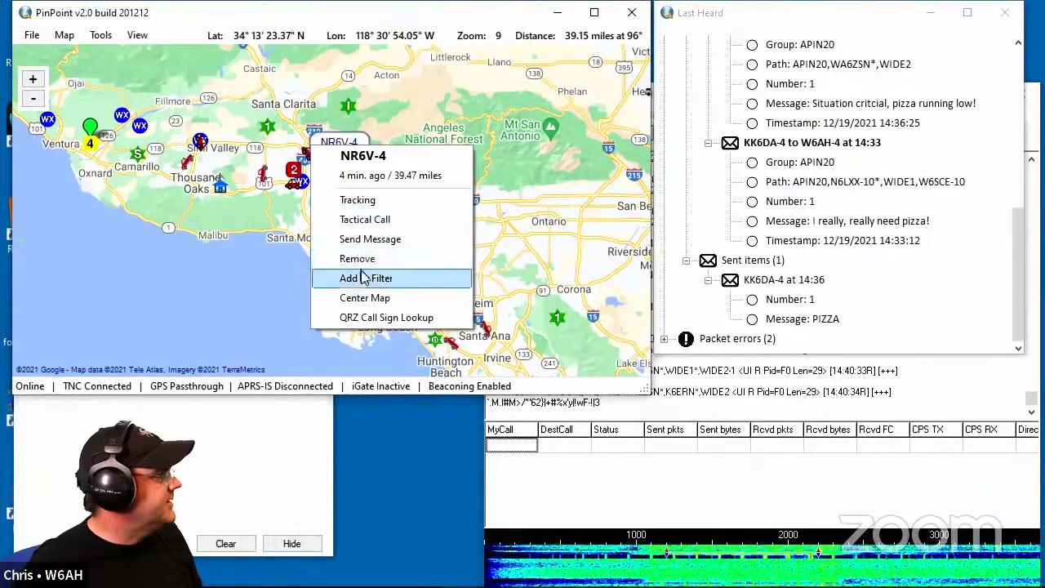
left_click(368, 240)
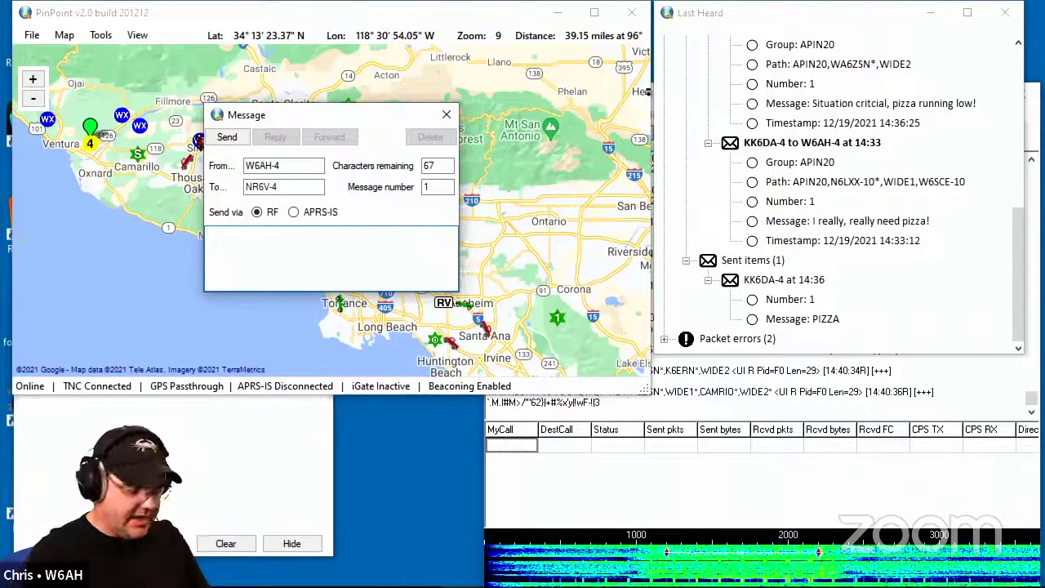
type("PIA")
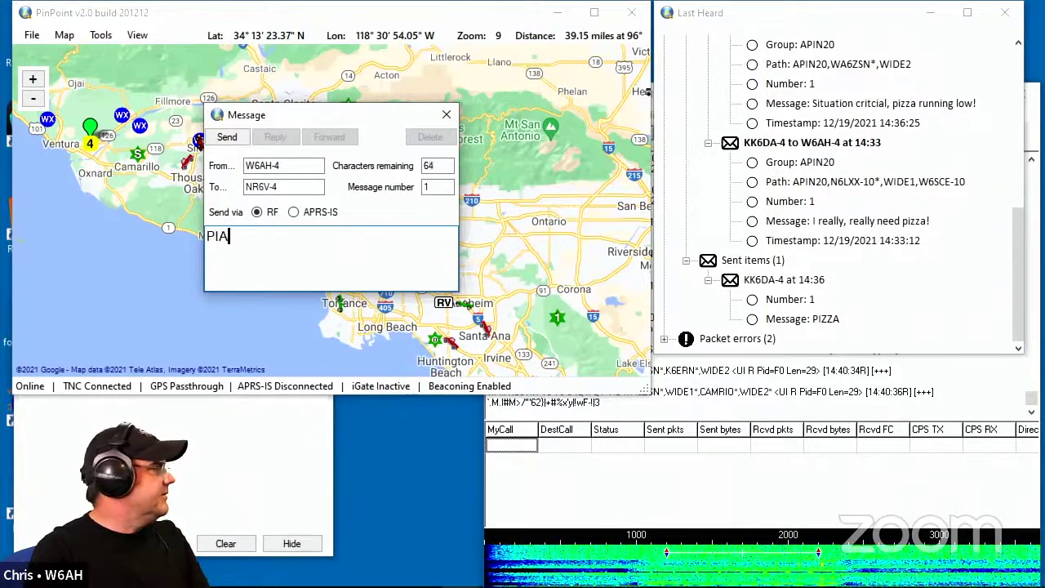
key("BackSpace")
type("ZZA")
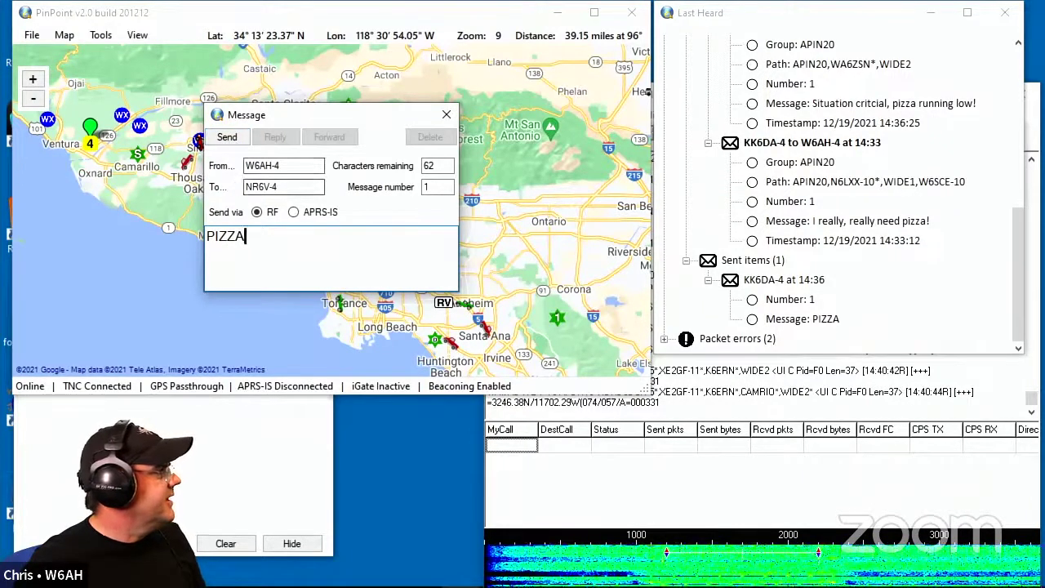
left_click(228, 138)
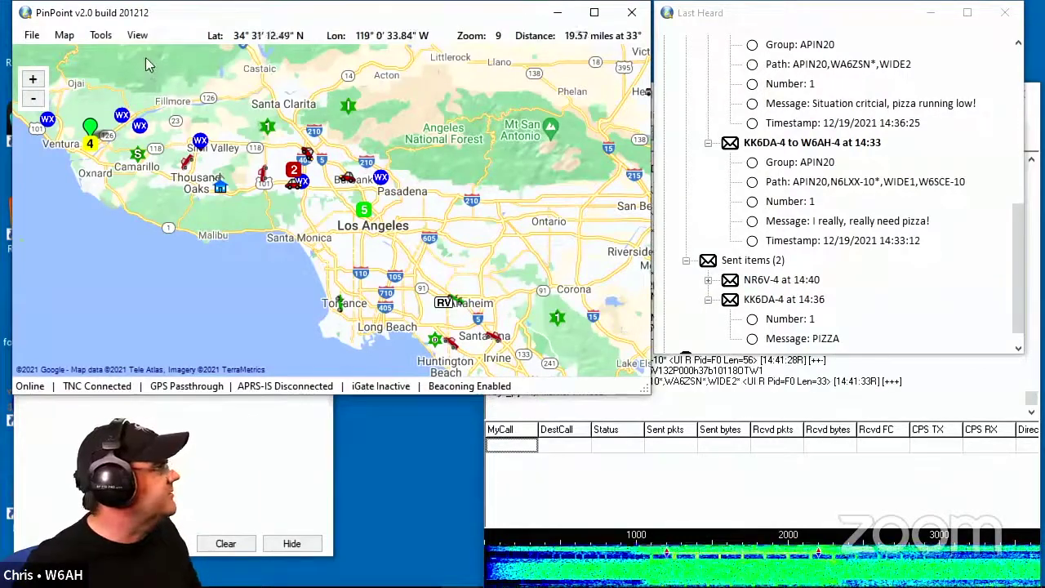
Change the own station icon by setting its overlay to /5, and save the options
left_click(101, 35)
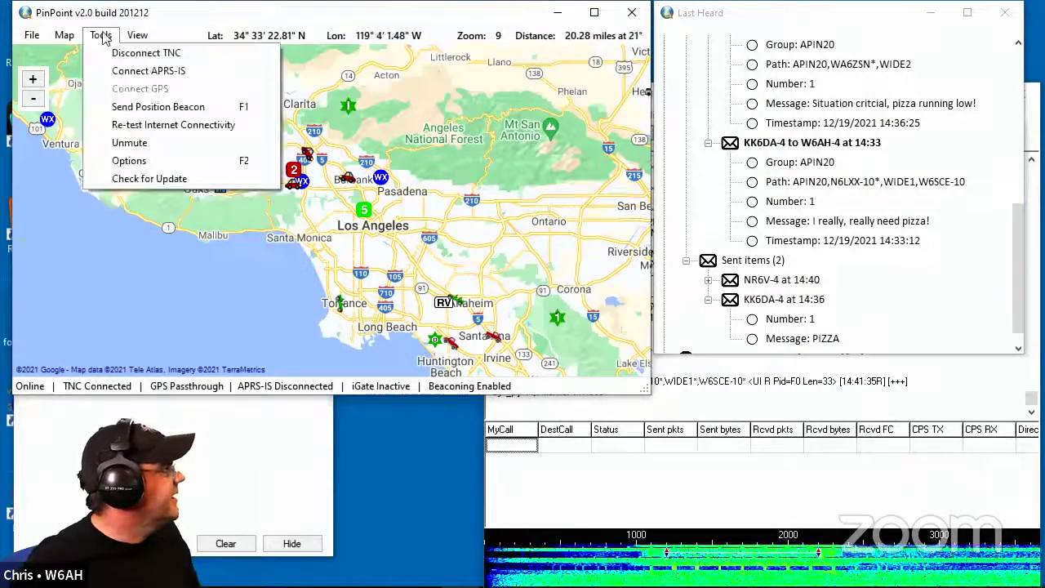
left_click(129, 160)
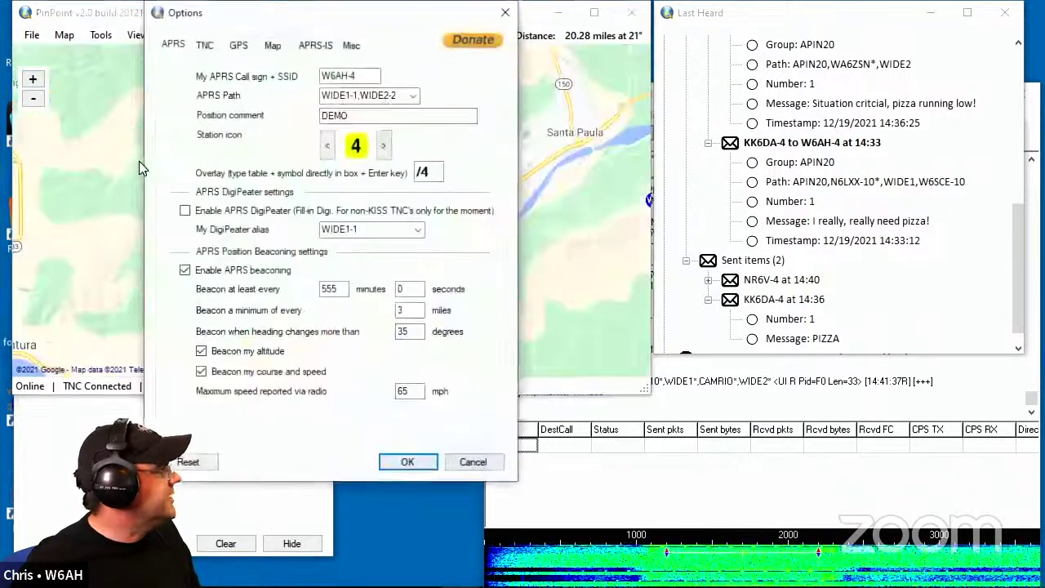
key("BackSpace")
type("5")
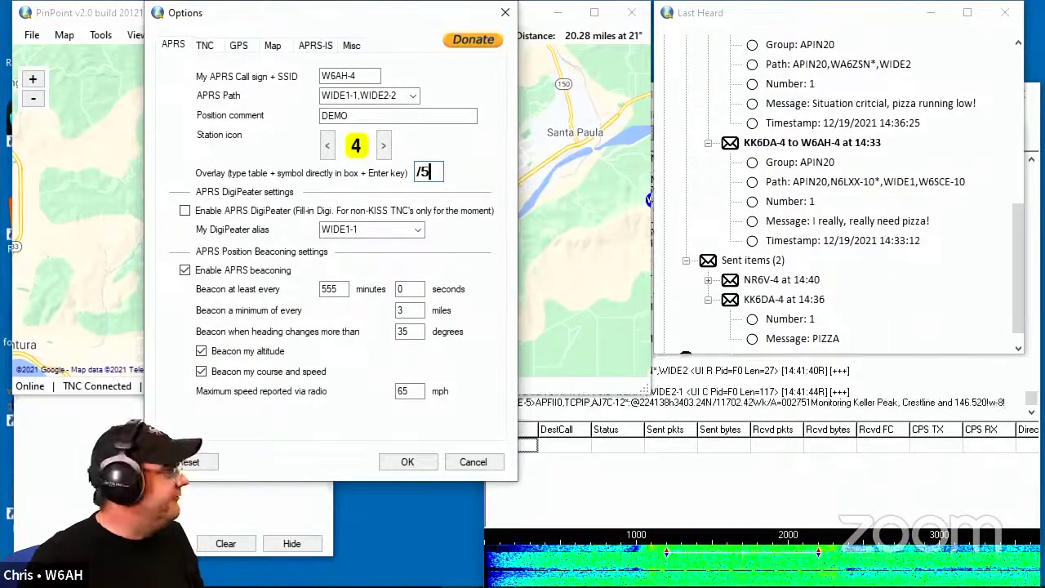
key("Return")
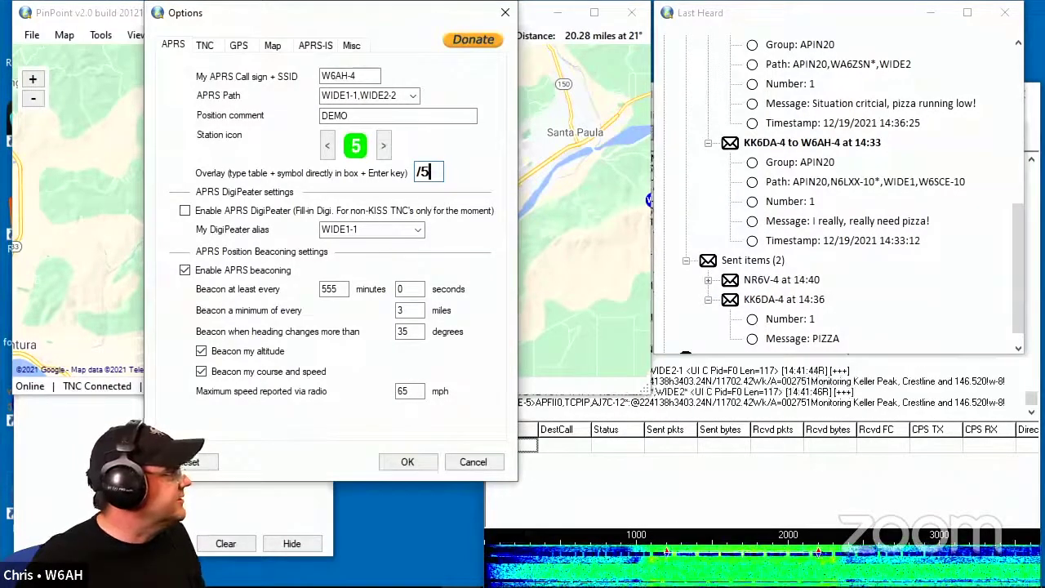
left_click(408, 462)
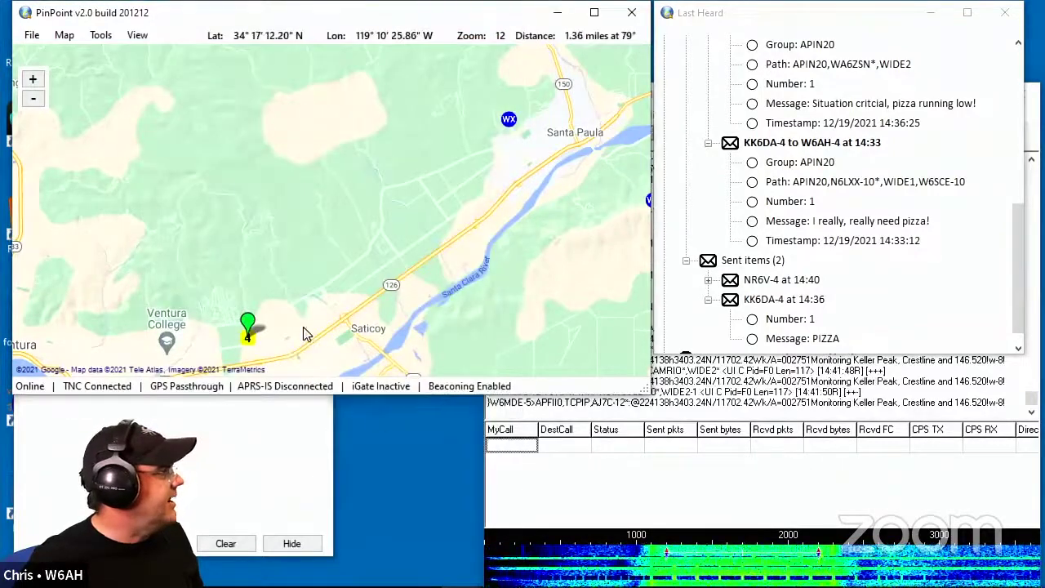
Clear all received stations from the wider Southern California map
left_click_drag(303, 334, 201, 100)
left_click(32, 99)
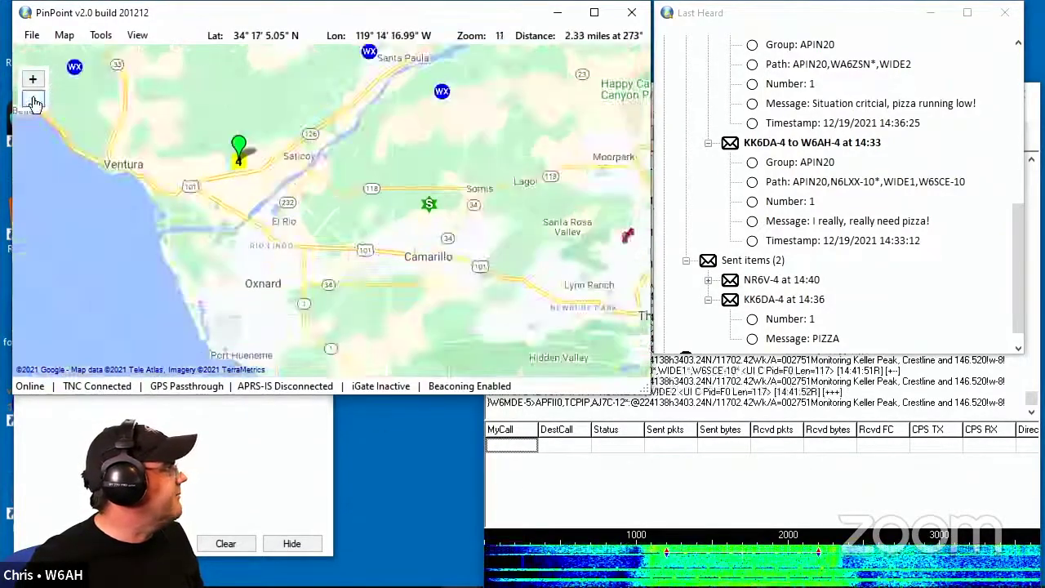
left_click(33, 98)
left_click(32, 98)
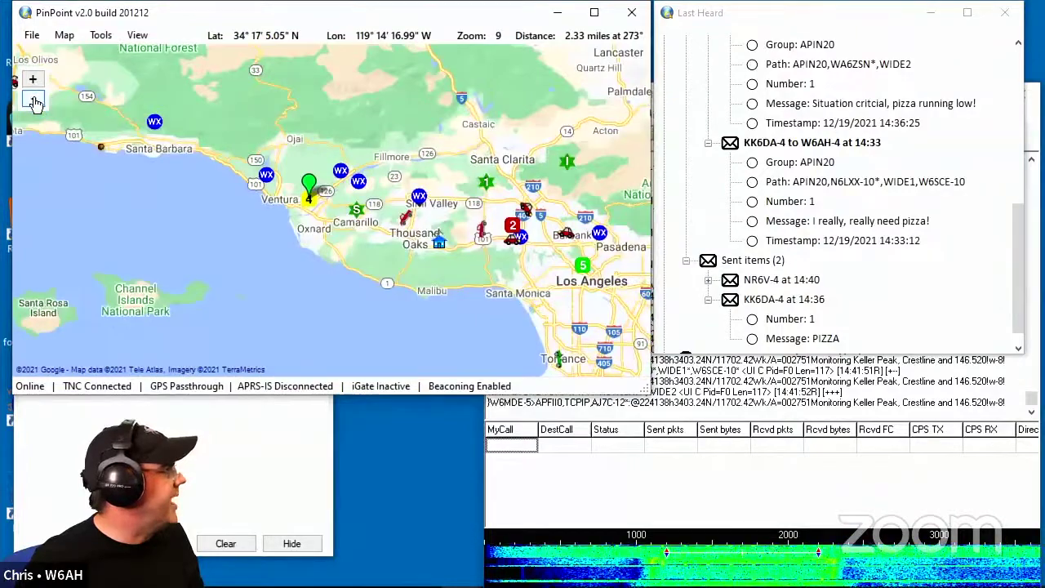
left_click(32, 99)
left_click_drag(386, 245, 400, 260)
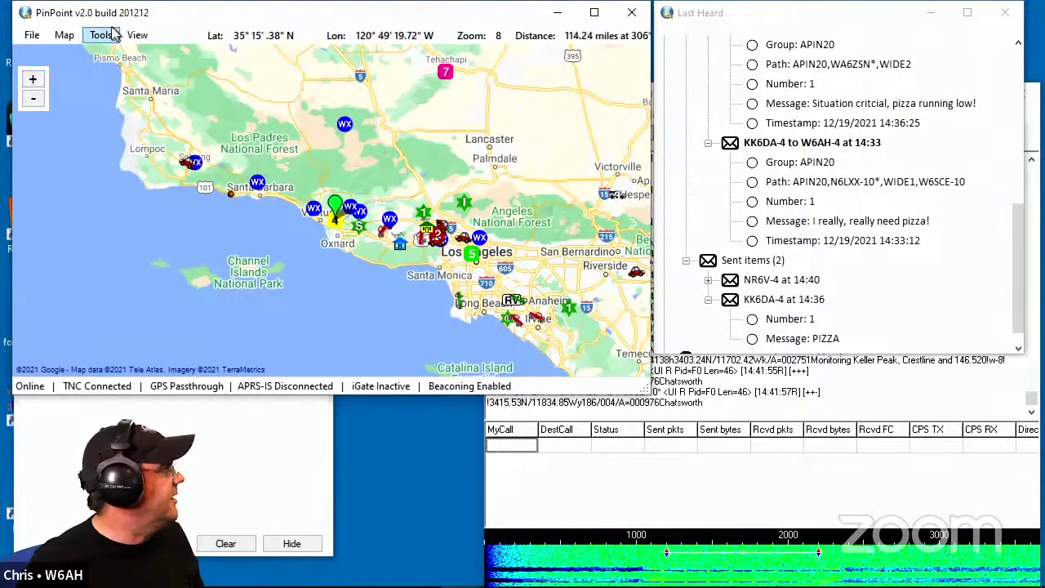
left_click(69, 35)
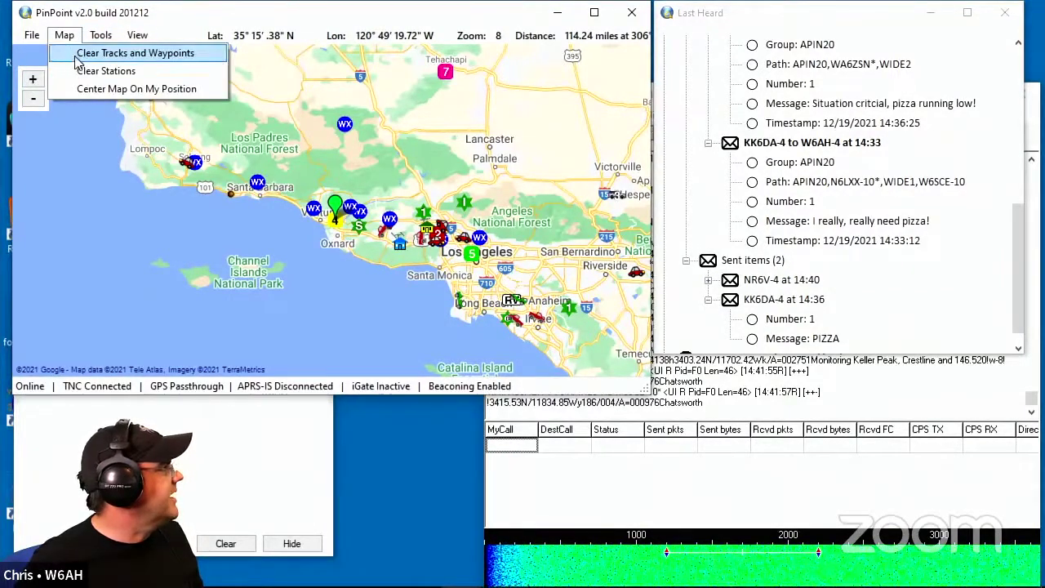
left_click(118, 74)
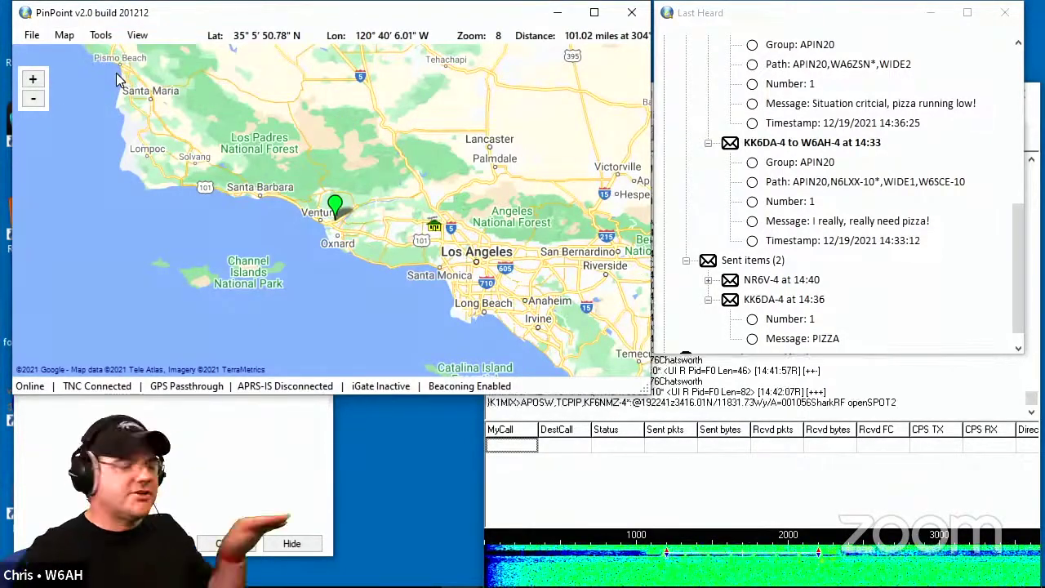
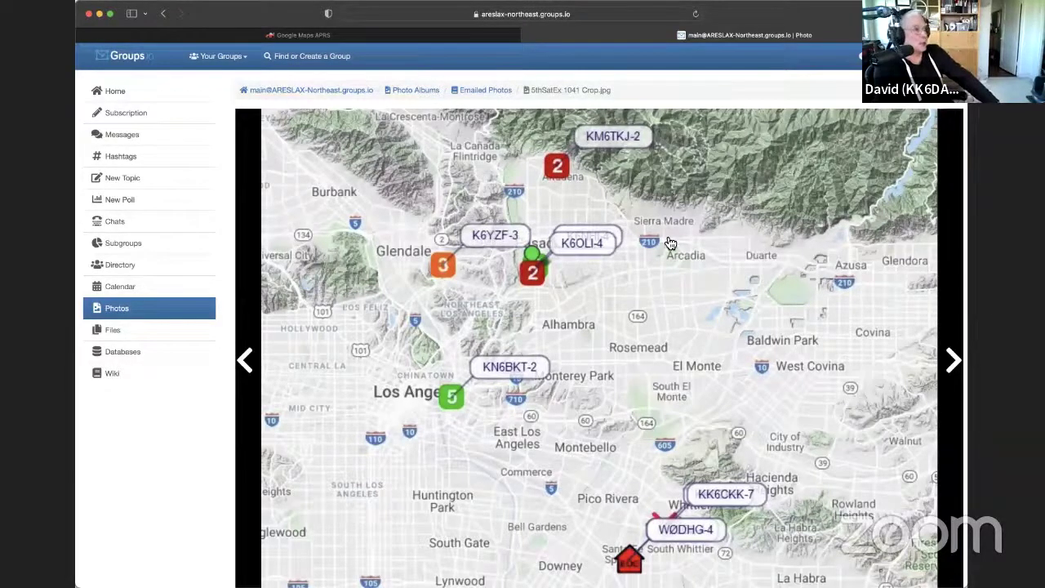
scroll(662, 243, "down", 1)
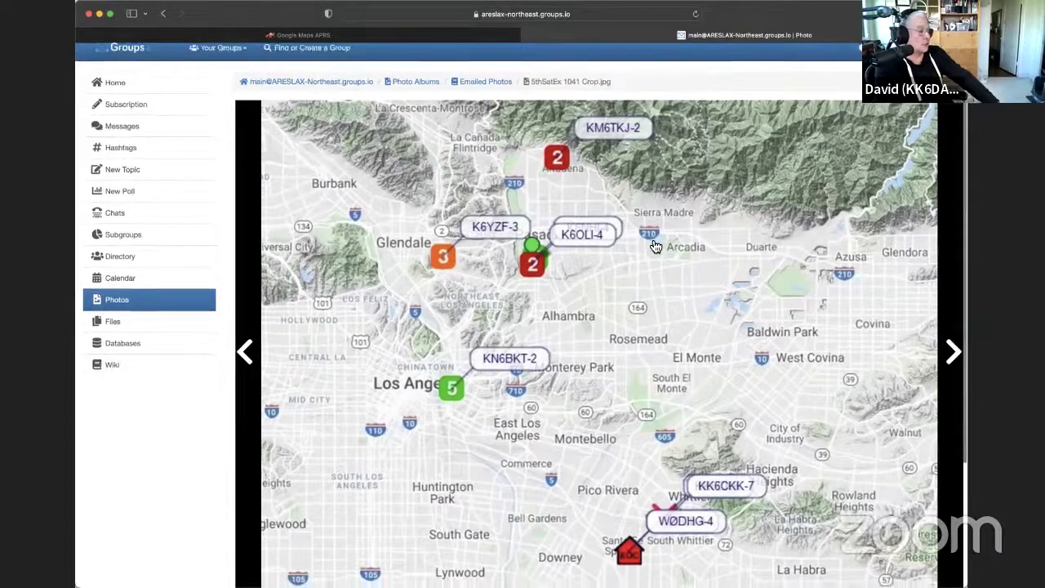
scroll(652, 236, "up", 1)
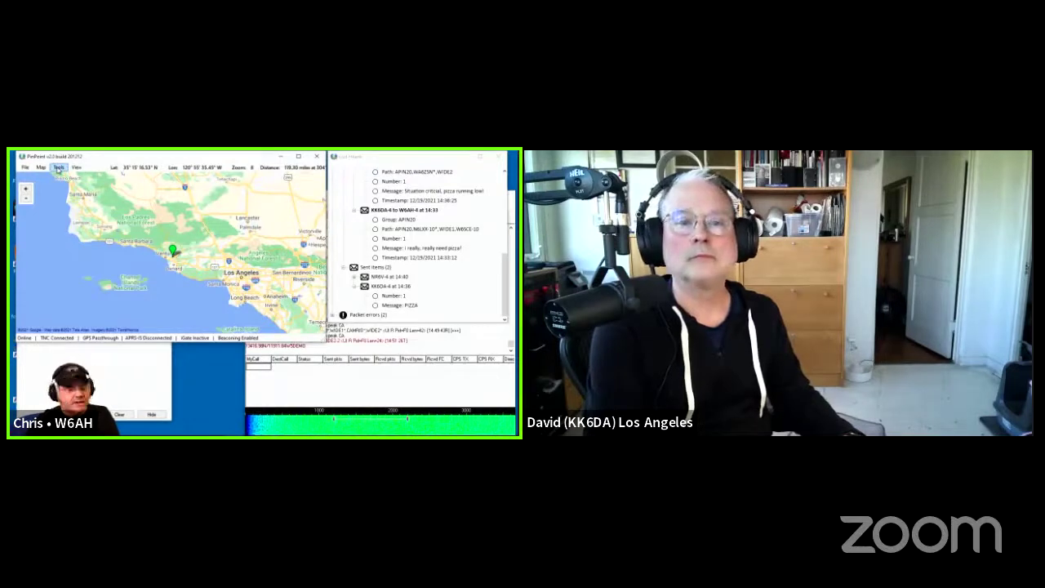
Send a position beacon and check its transmission in the SoundModem monitor
left_click(58, 168)
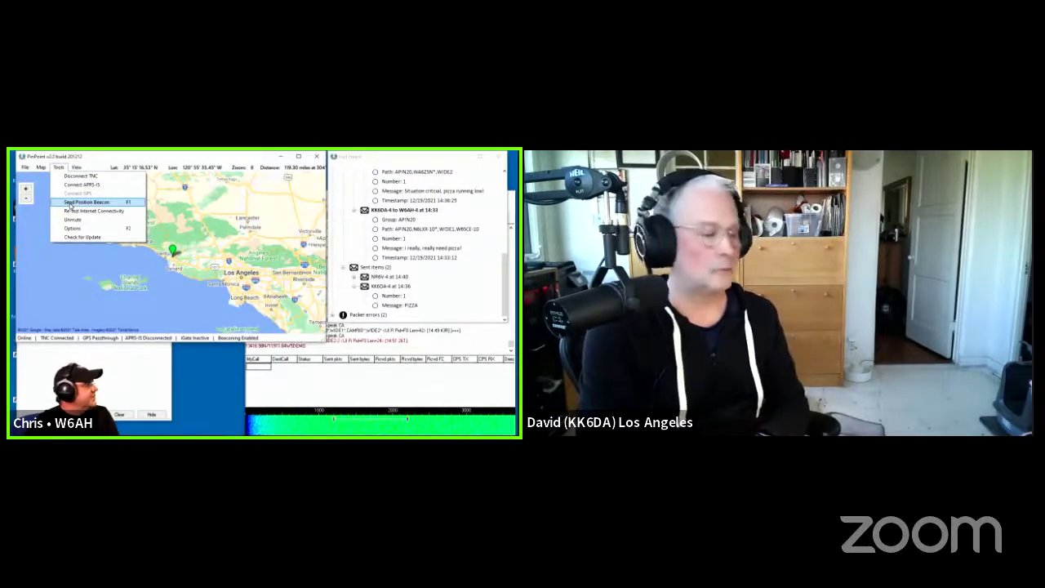
left_click(71, 202)
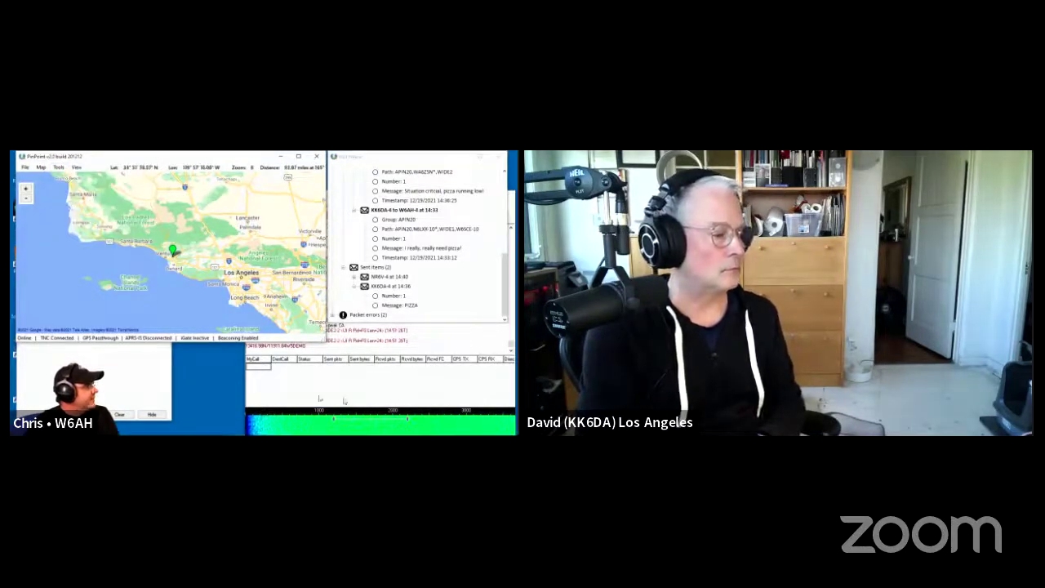
left_click(442, 339)
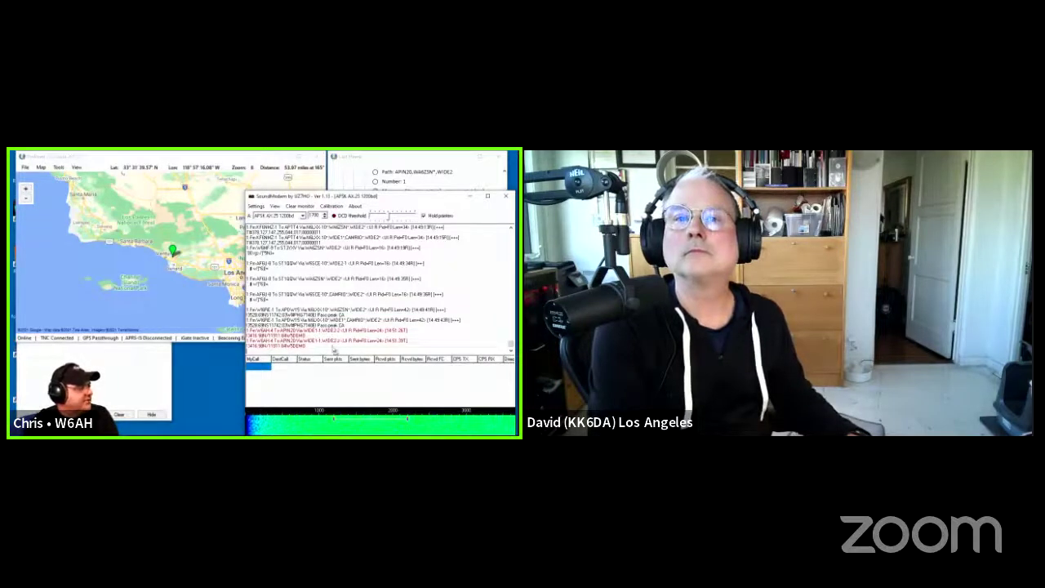
left_click(179, 289)
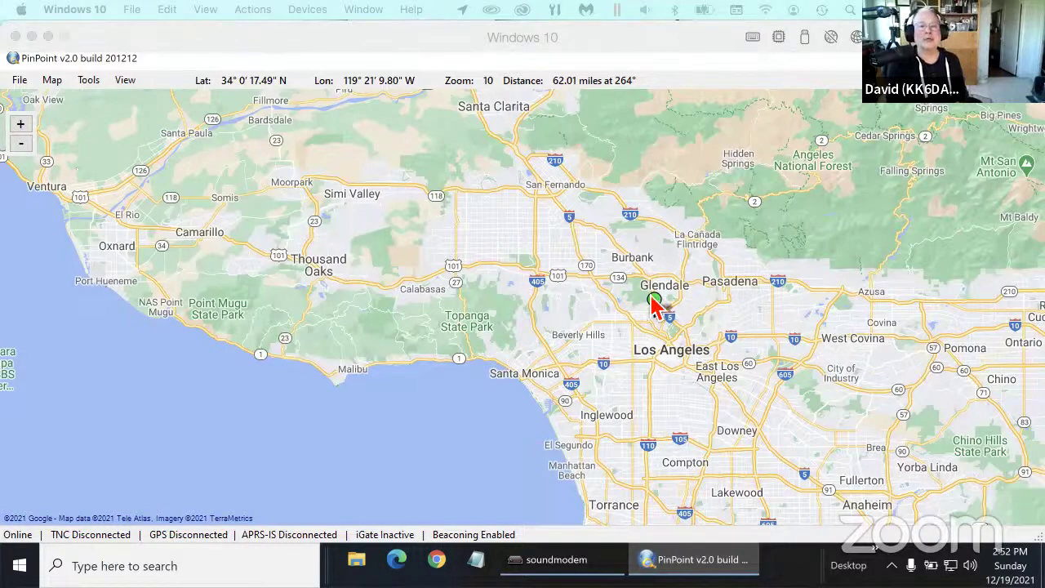
Try to send a position beacon, and check the virtual machine's sound output and microphone selections
left_click(90, 82)
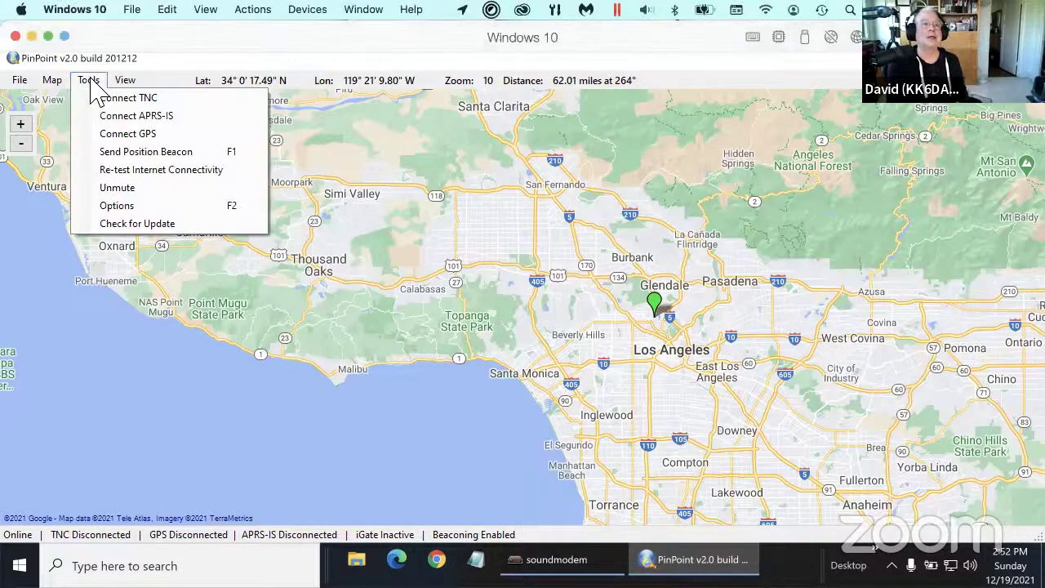
left_click(96, 154)
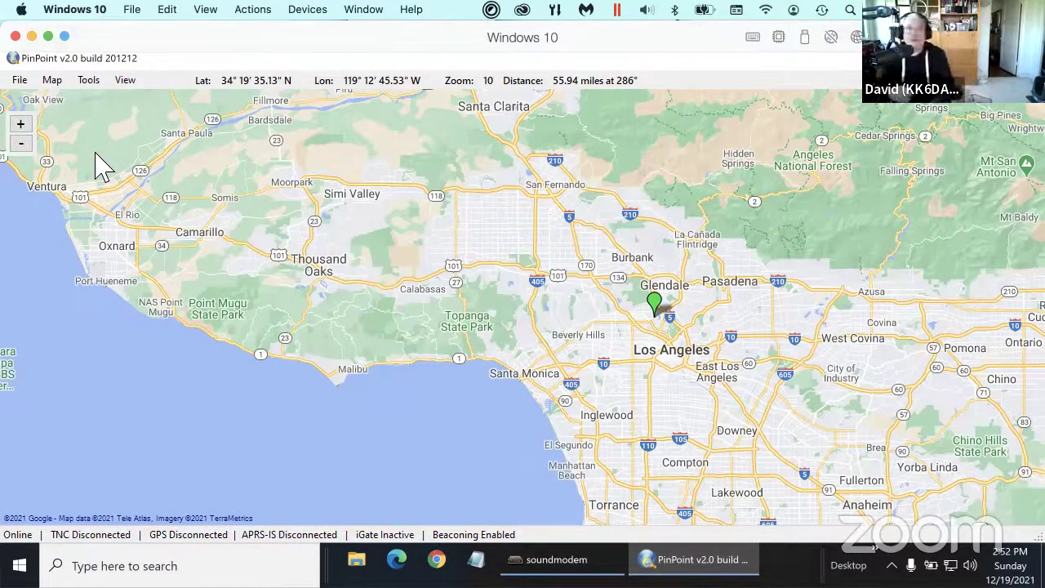
left_click(300, 13)
mouse_move(303, 93)
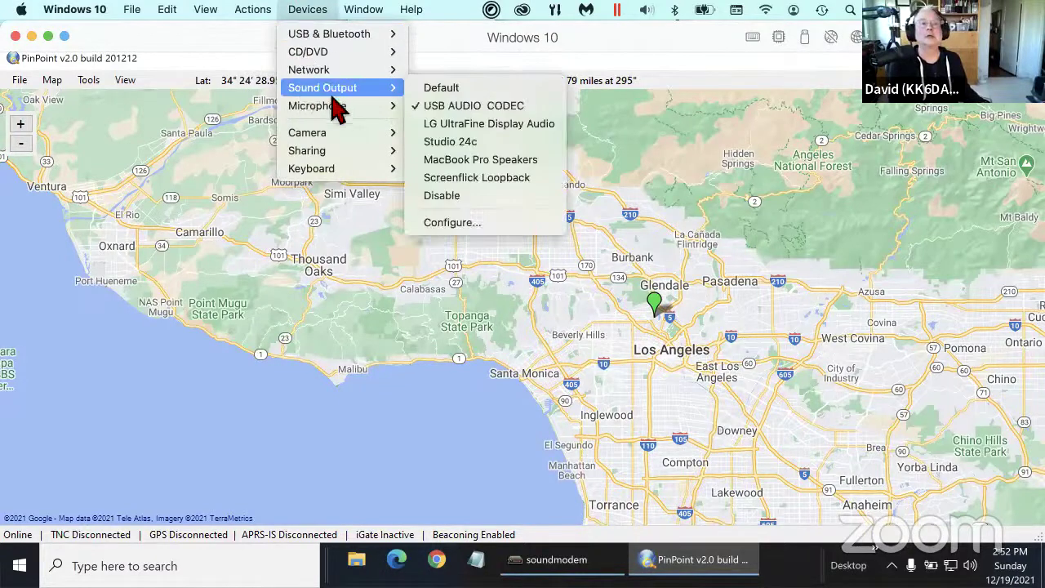
mouse_move(334, 116)
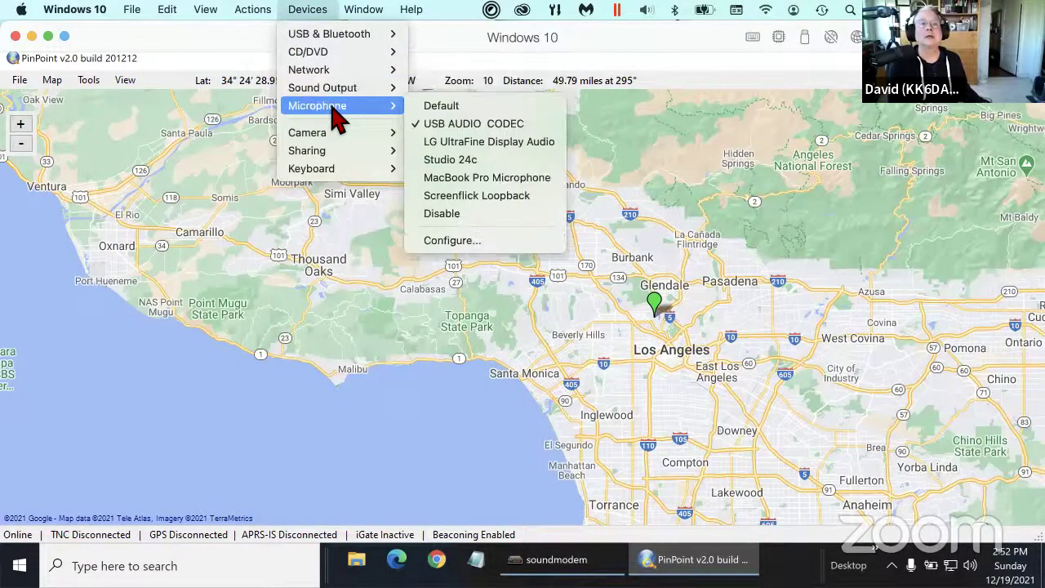
left_click(443, 41)
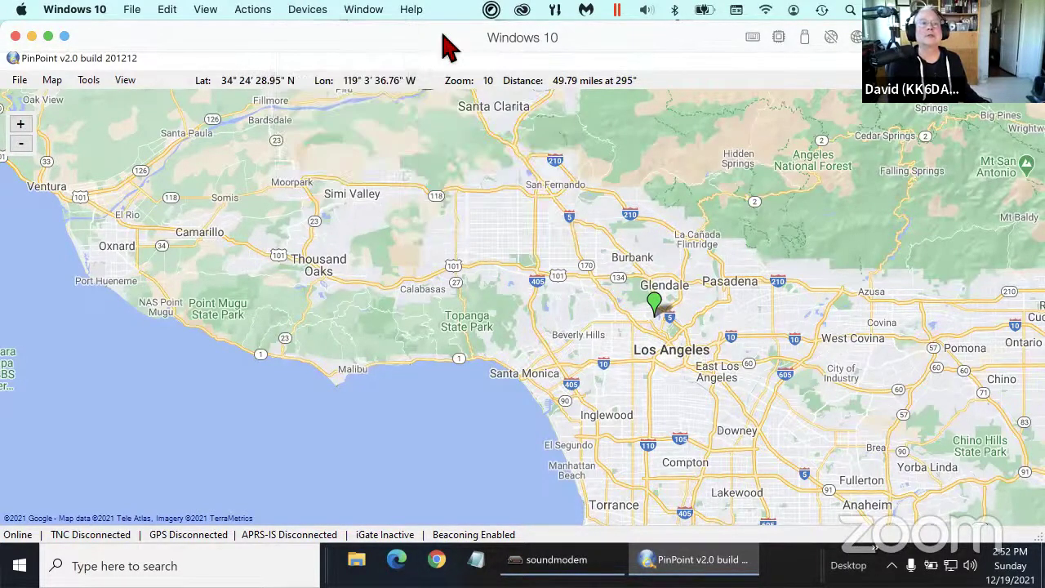
Connect the TNC and send a position beacon
left_click(90, 82)
left_click(108, 98)
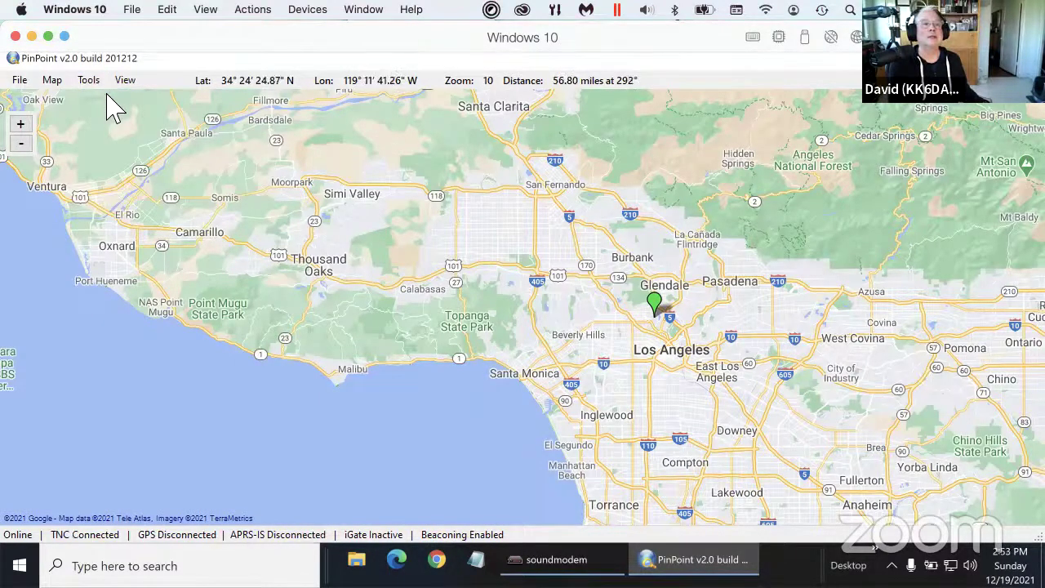
left_click(97, 82)
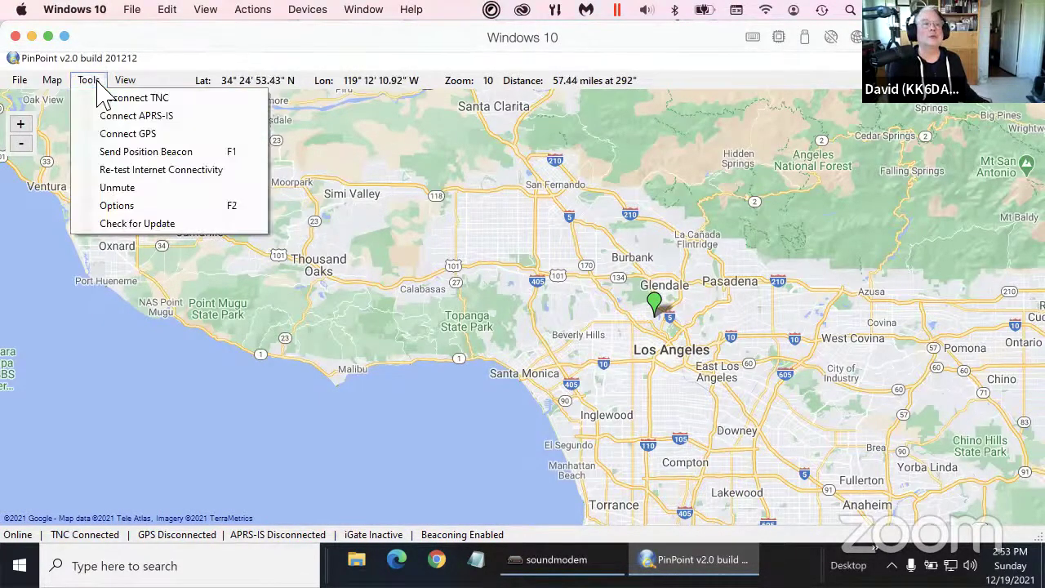
left_click(115, 153)
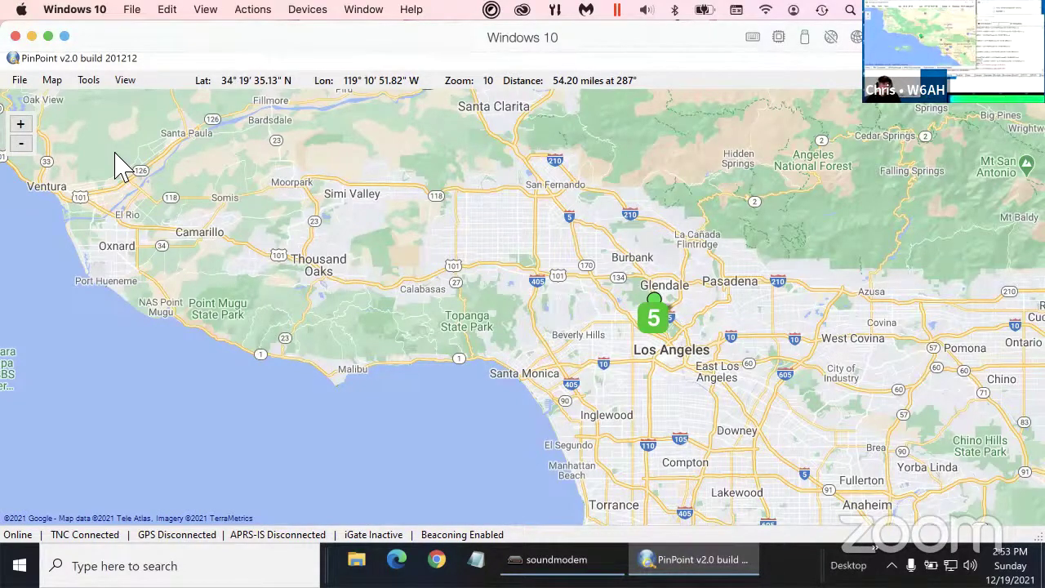
Send another position beacon and connect to APRS-IS
left_click(89, 80)
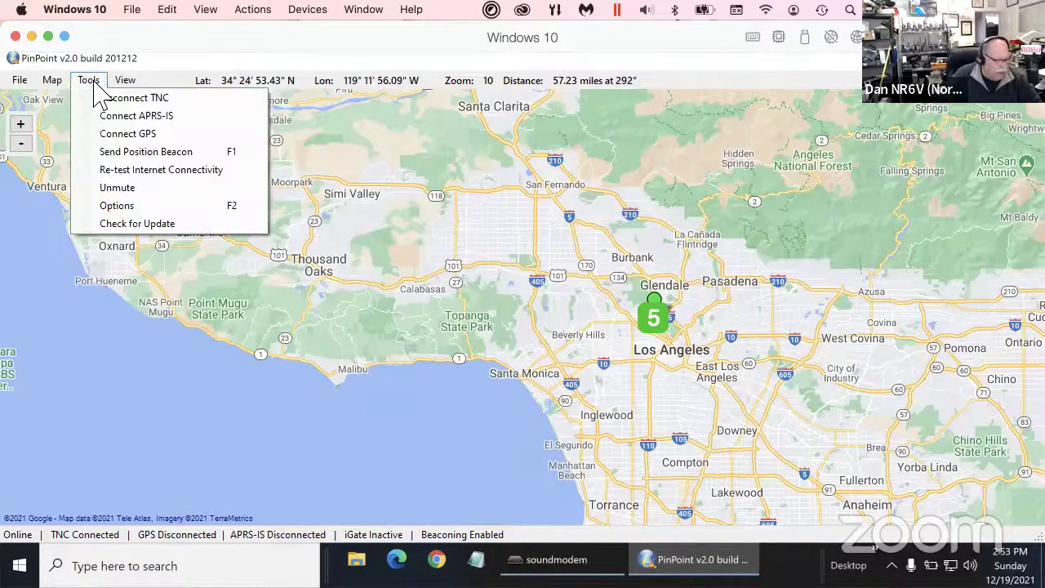
left_click(92, 155)
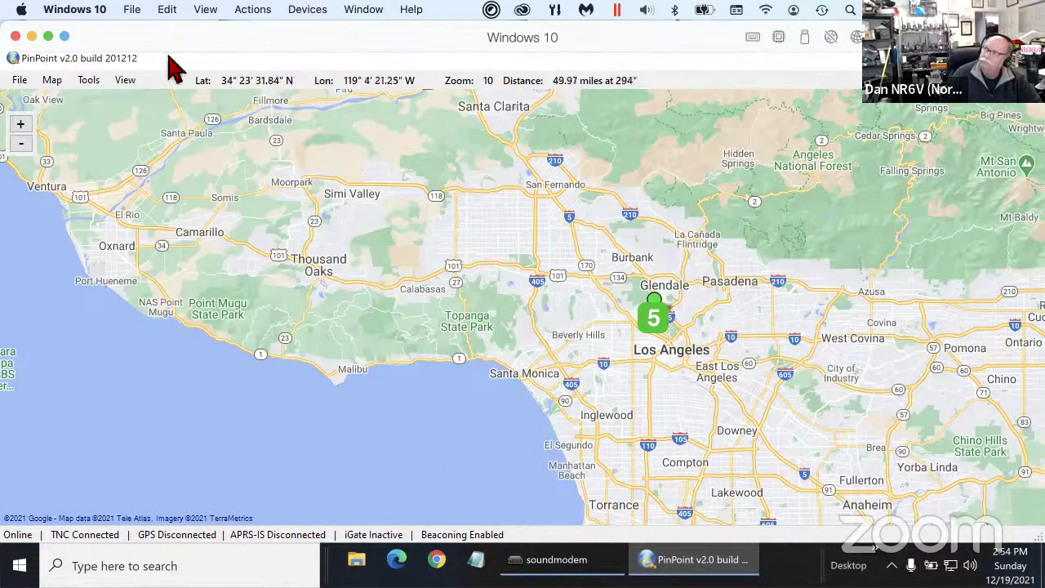
left_click(88, 80)
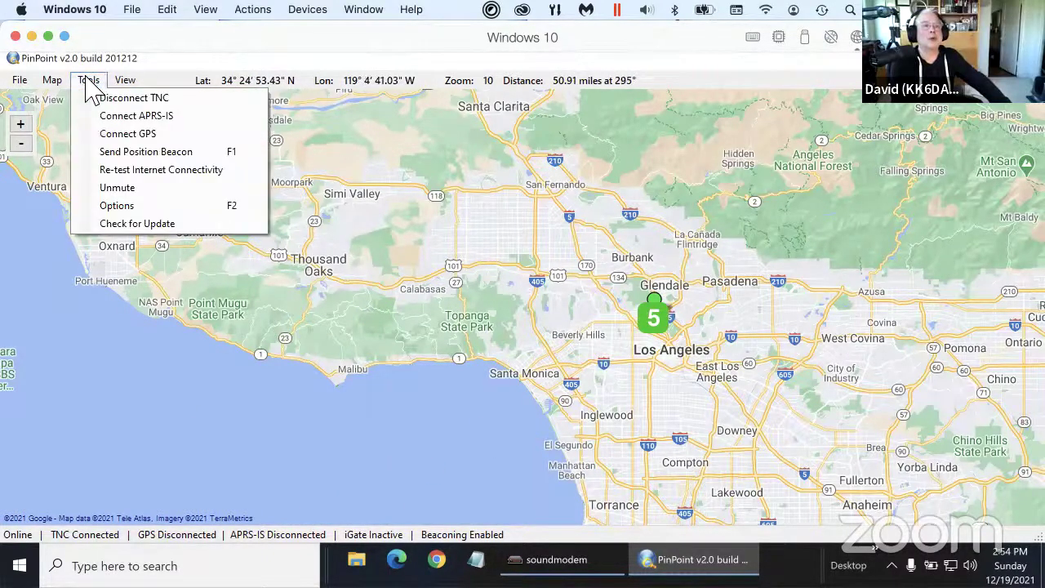
left_click(105, 115)
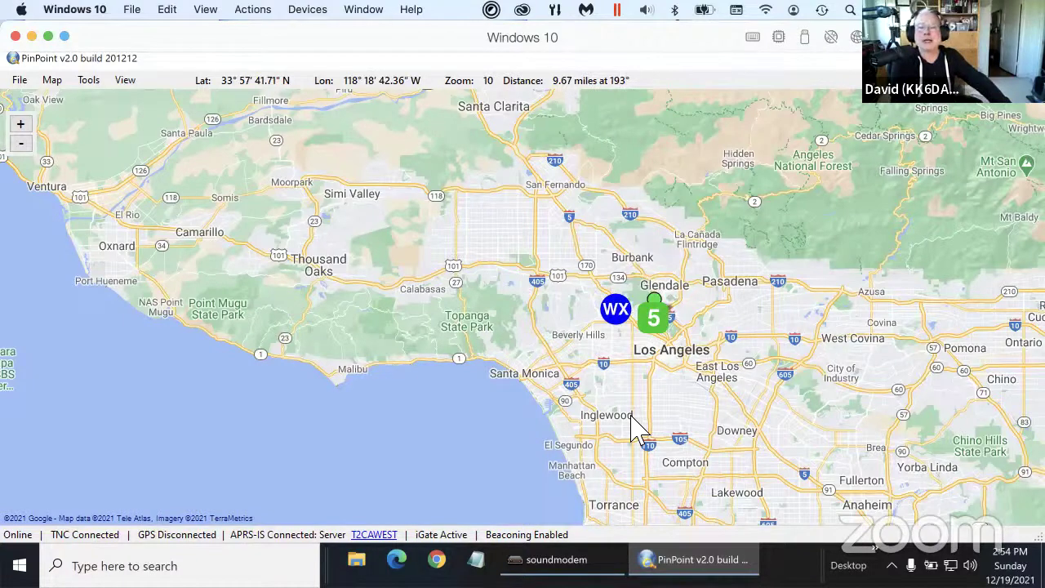
left_click(91, 88)
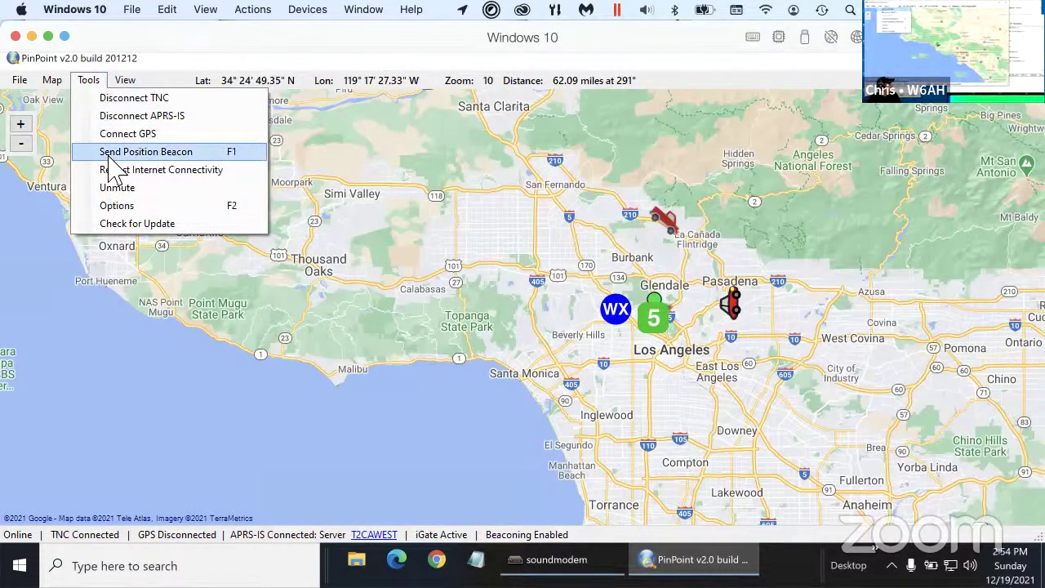
left_click(441, 170)
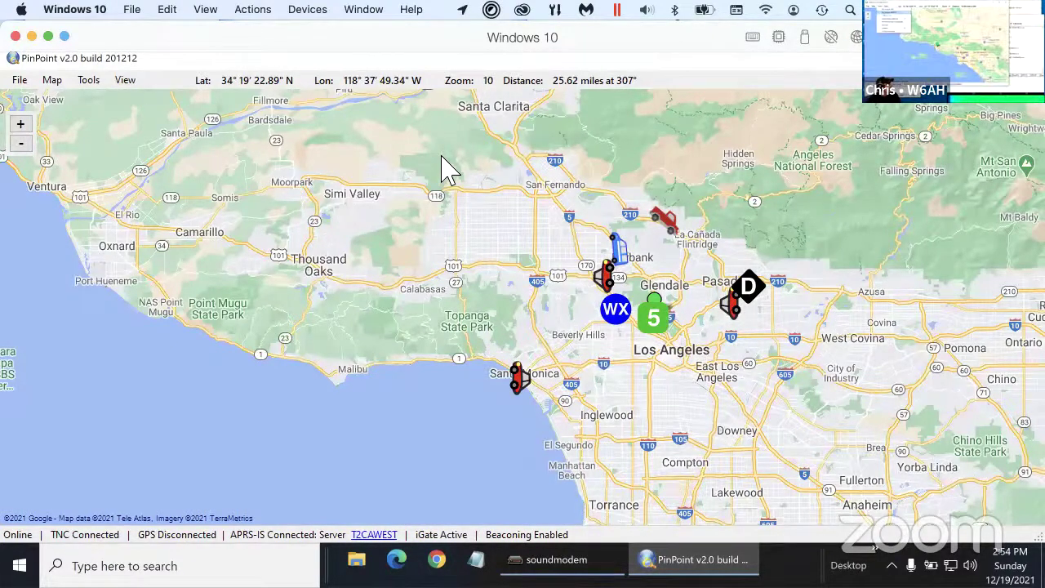
left_click(96, 81)
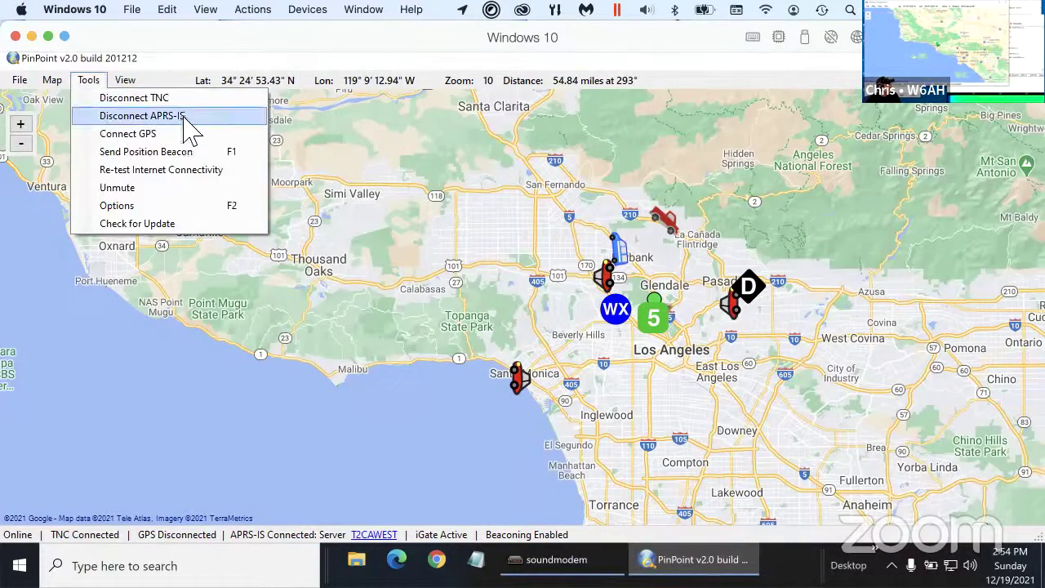
left_click(296, 409)
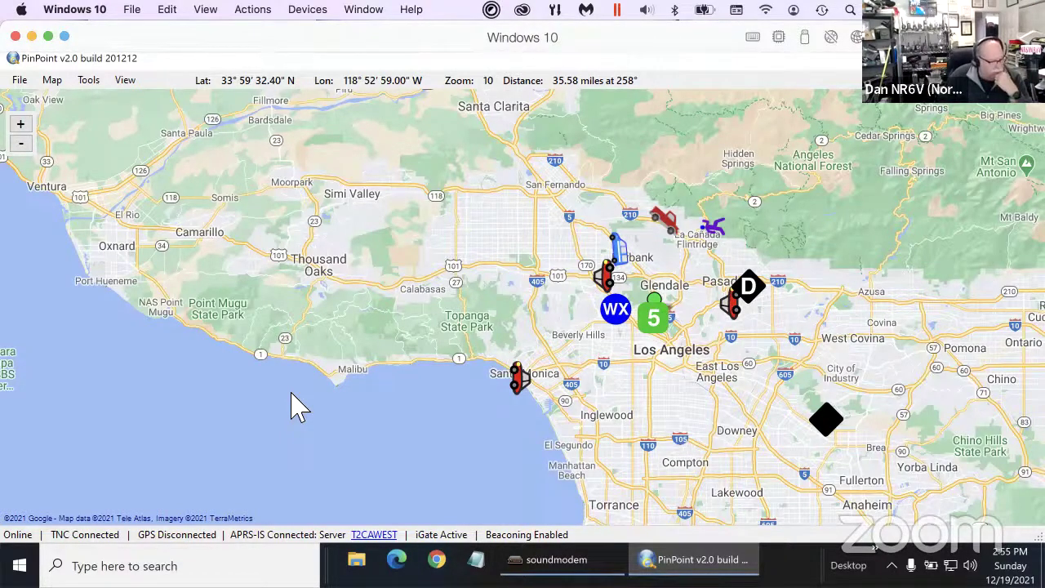
Send a position beacon with both the TNC and APRS-IS connected
left_click(89, 91)
left_click(96, 155)
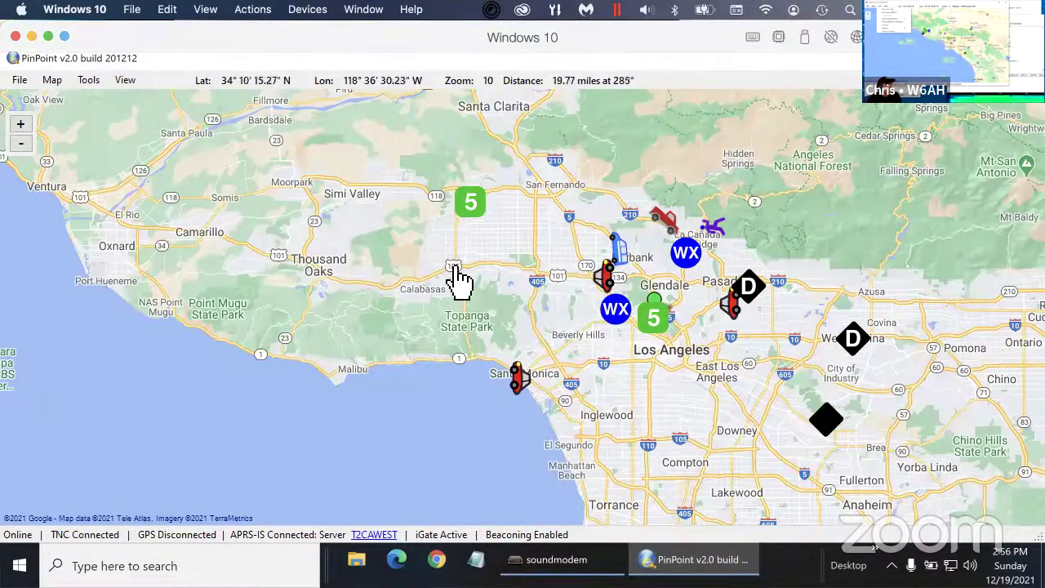
Send the message "Can YOU send pizza? Please? Hungry!" over RF to the green 5 station east of Simi Valley
mouse_move(482, 212)
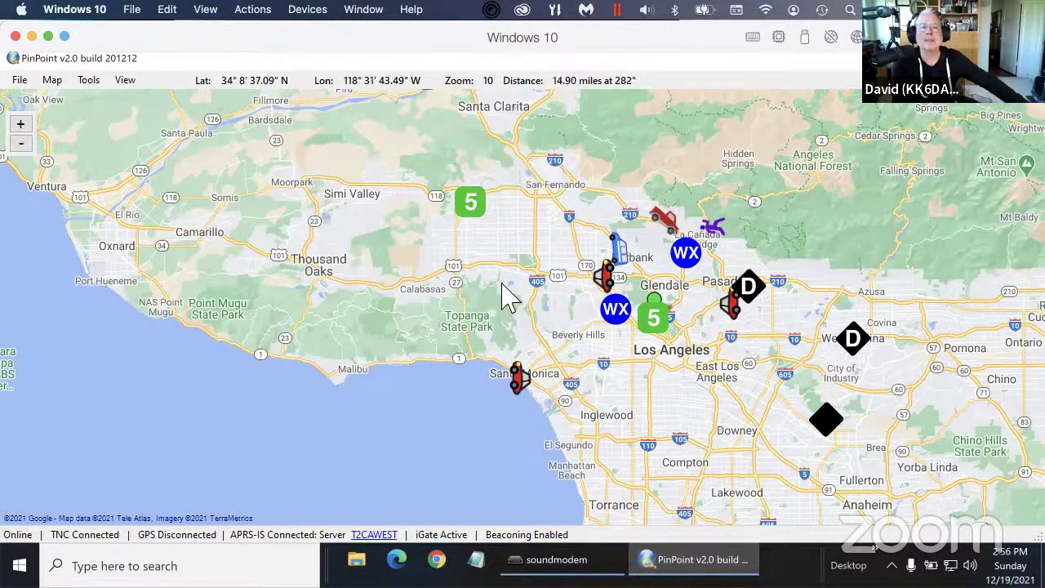
right_click(474, 211)
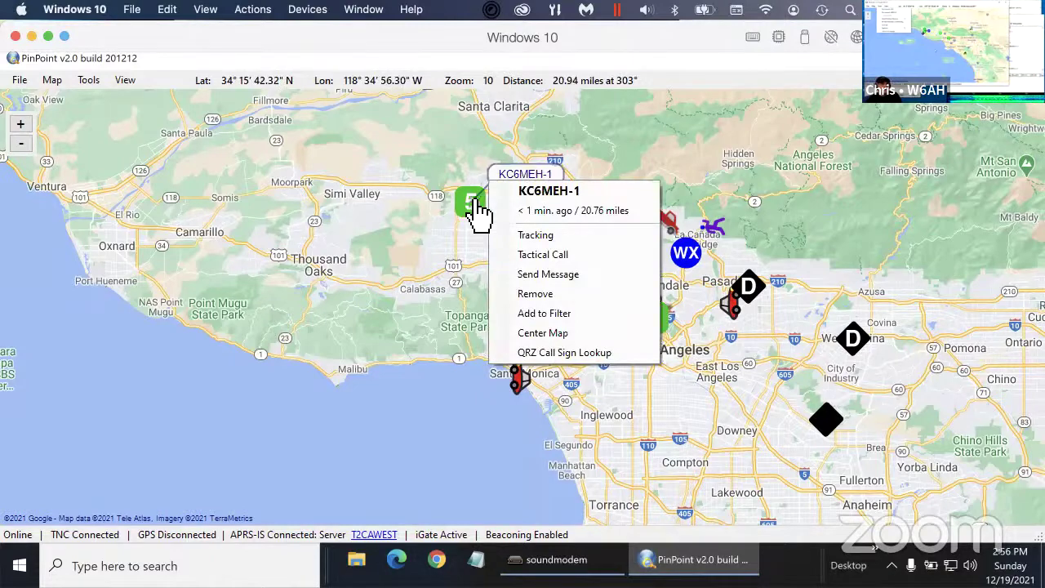
left_click(540, 277)
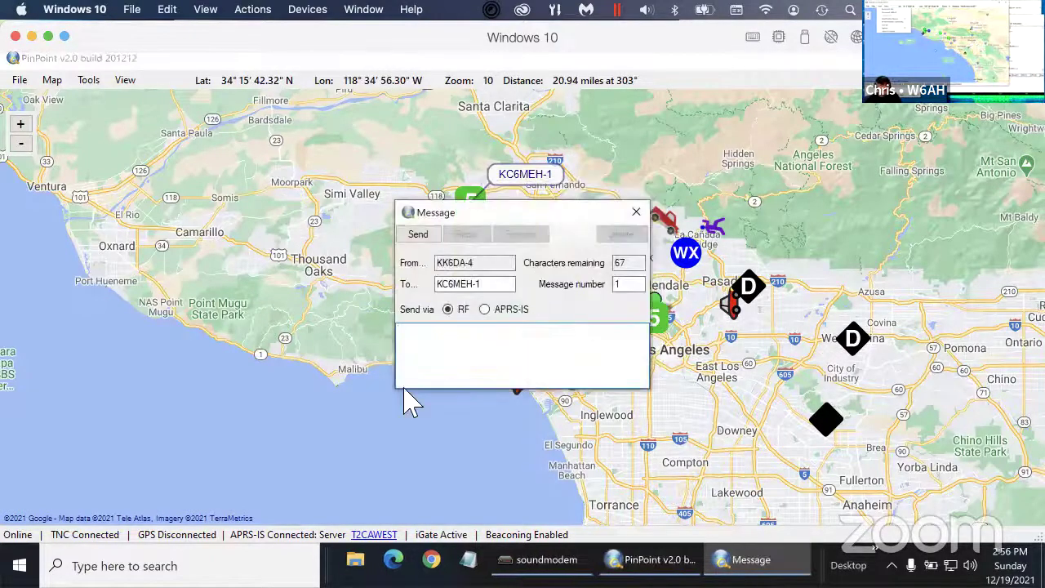
left_click(429, 357)
type("Can Y")
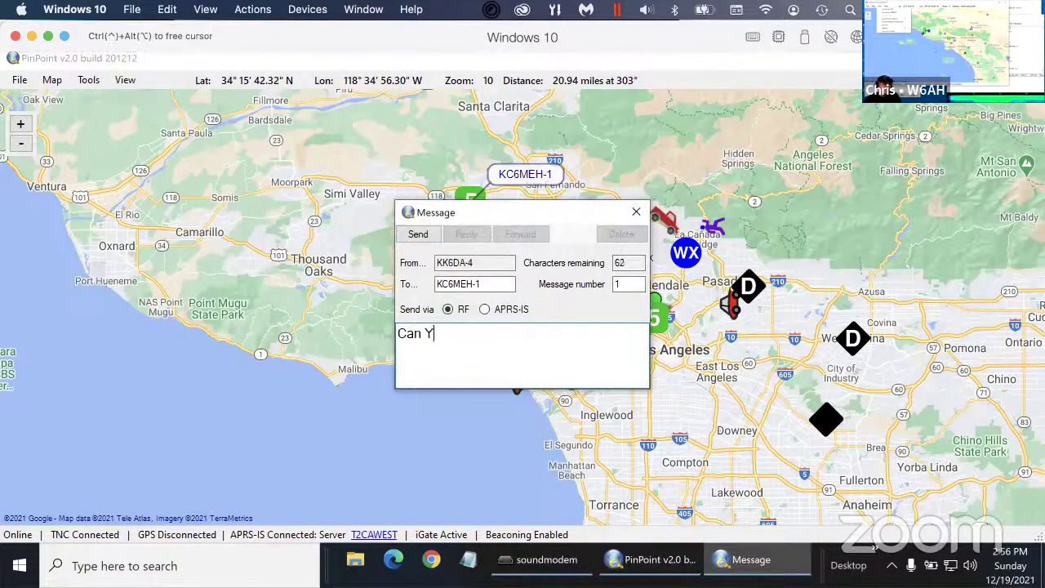
type("OU send pizza? Please? Hungry")
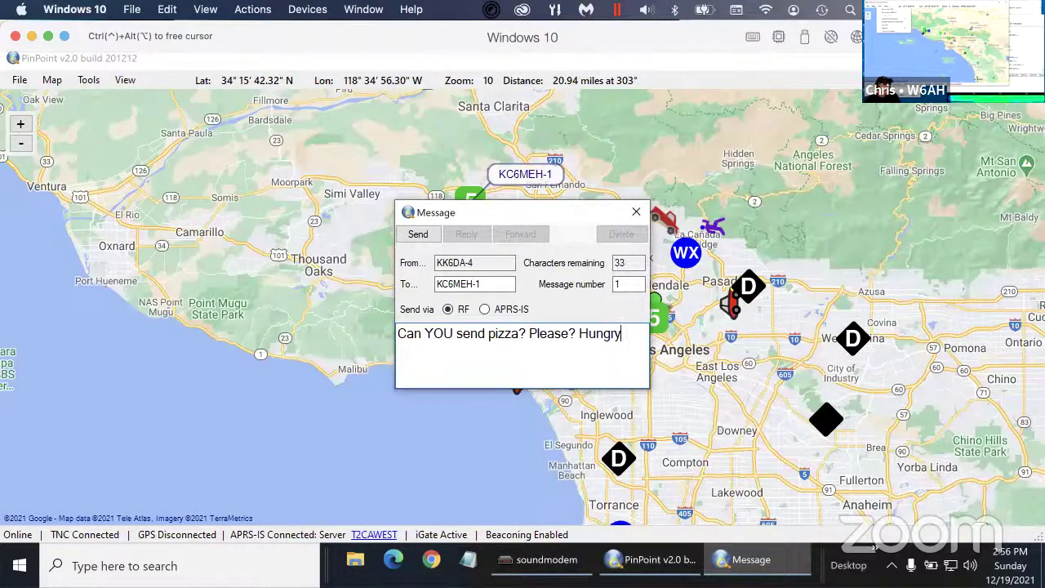
type("!")
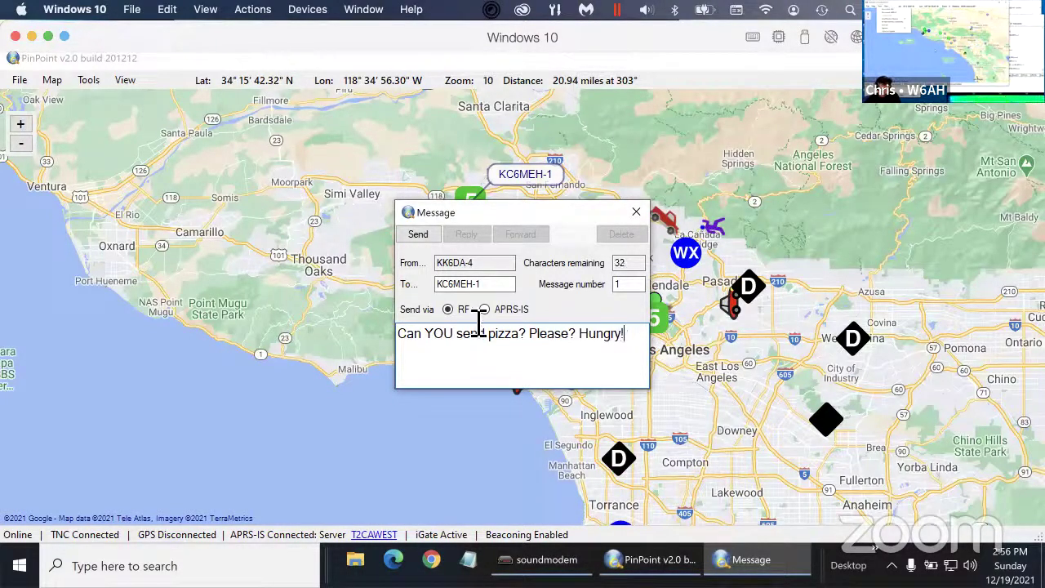
left_click(419, 236)
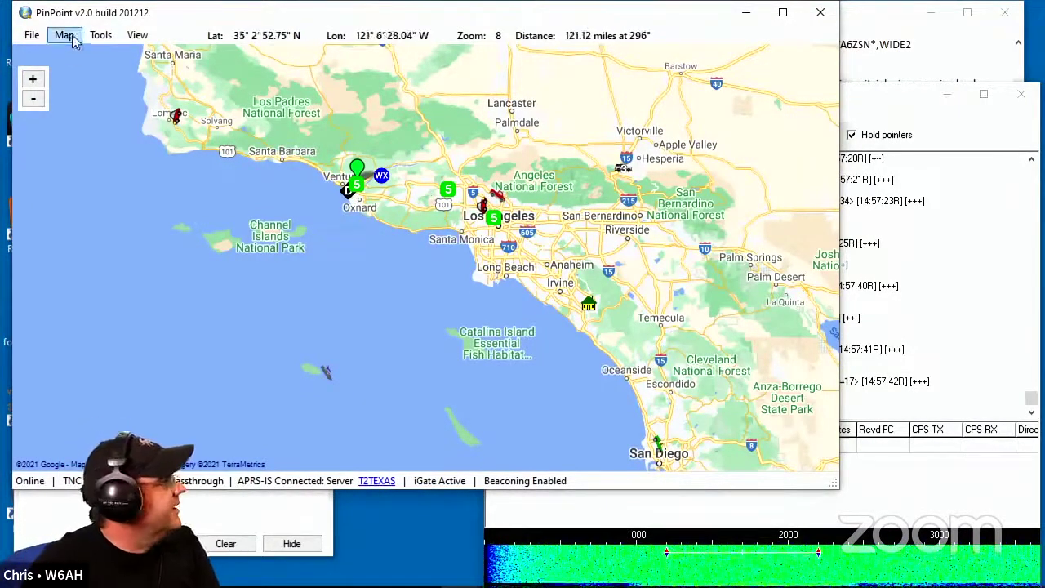
Open the program options and enable the APRS DigiPeater
left_click(99, 38)
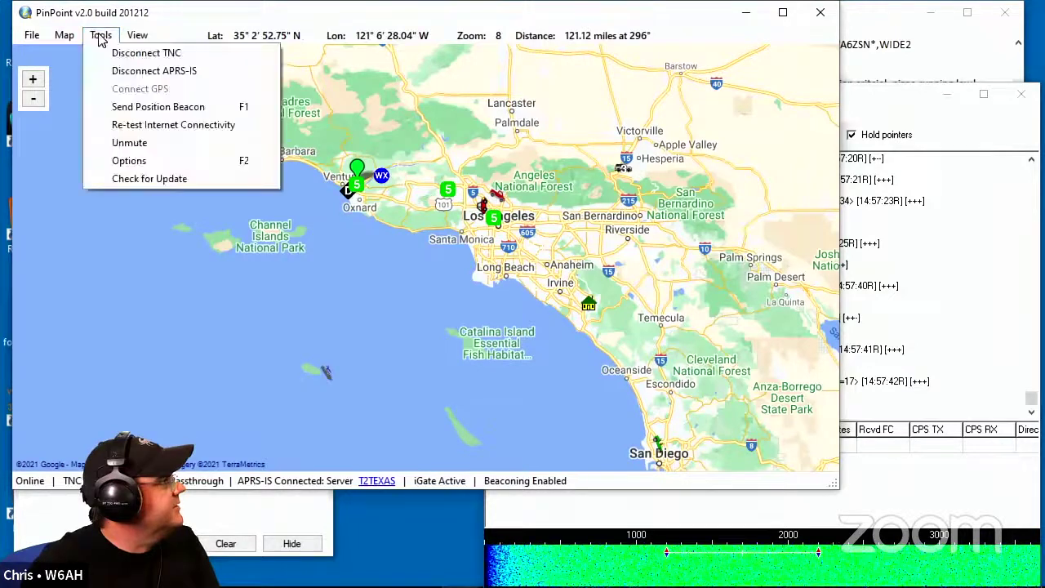
left_click(165, 160)
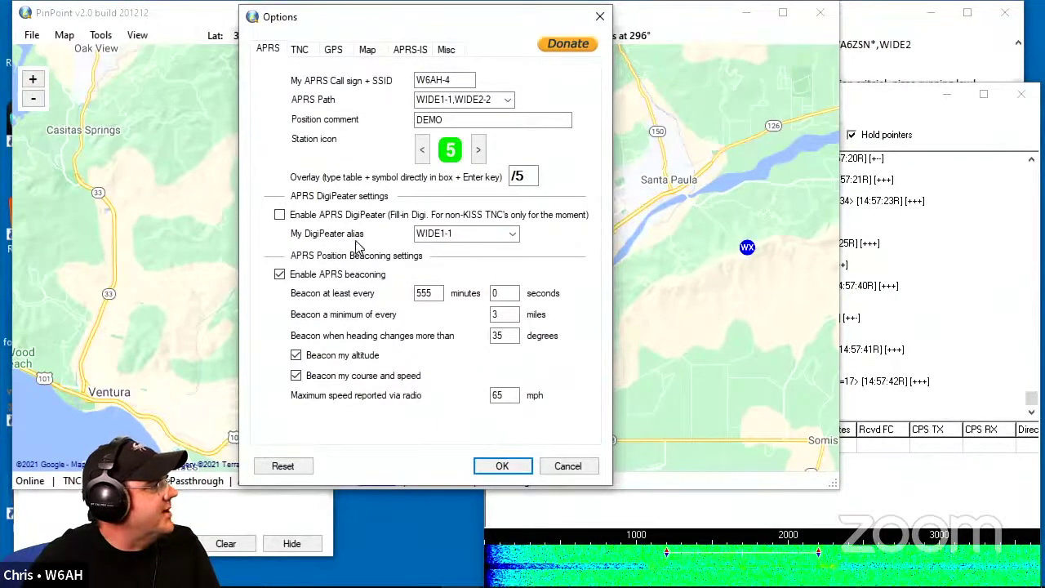
left_click(514, 235)
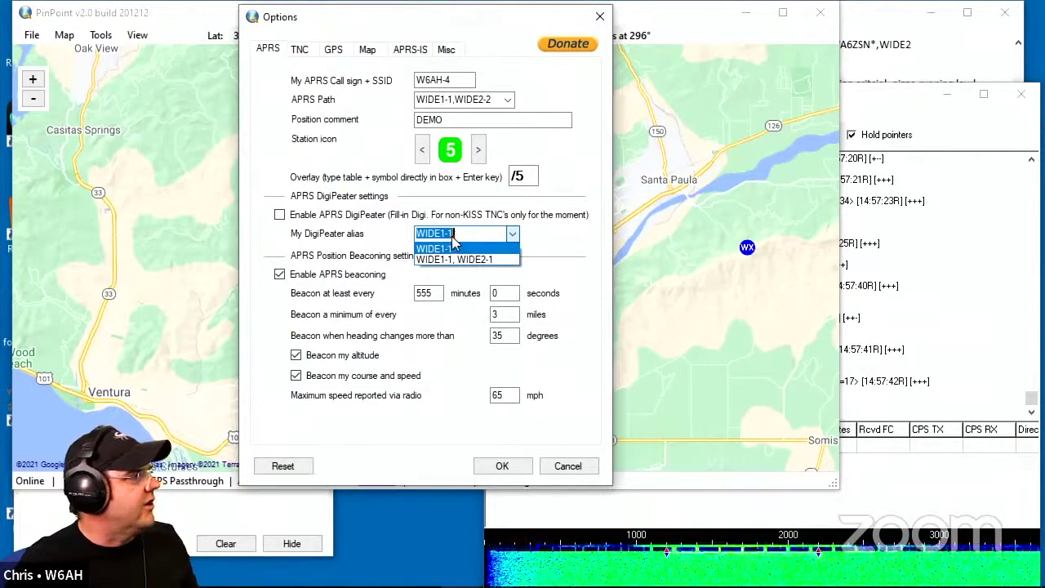
left_click(279, 215)
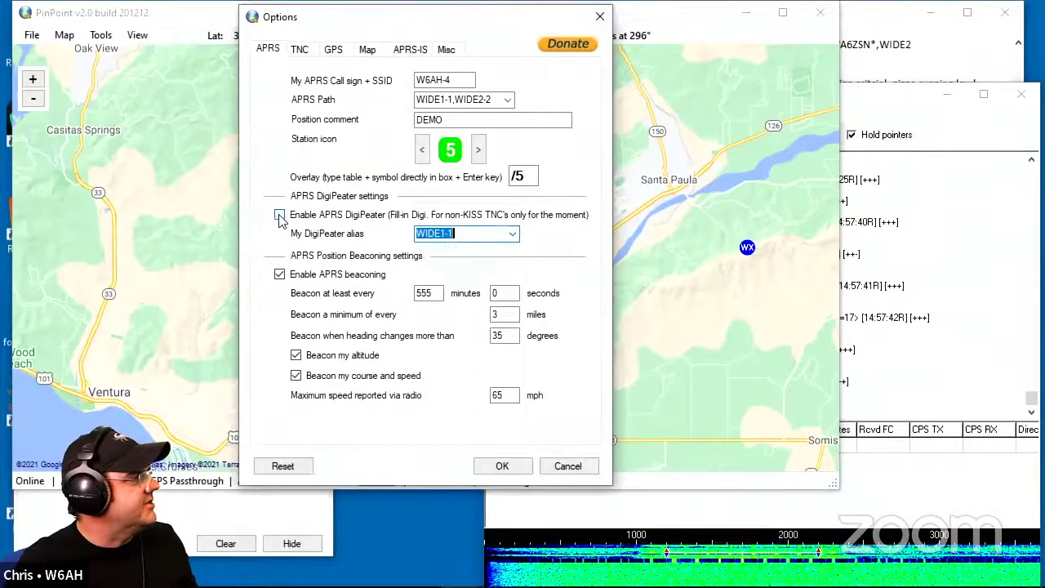
left_click(280, 215)
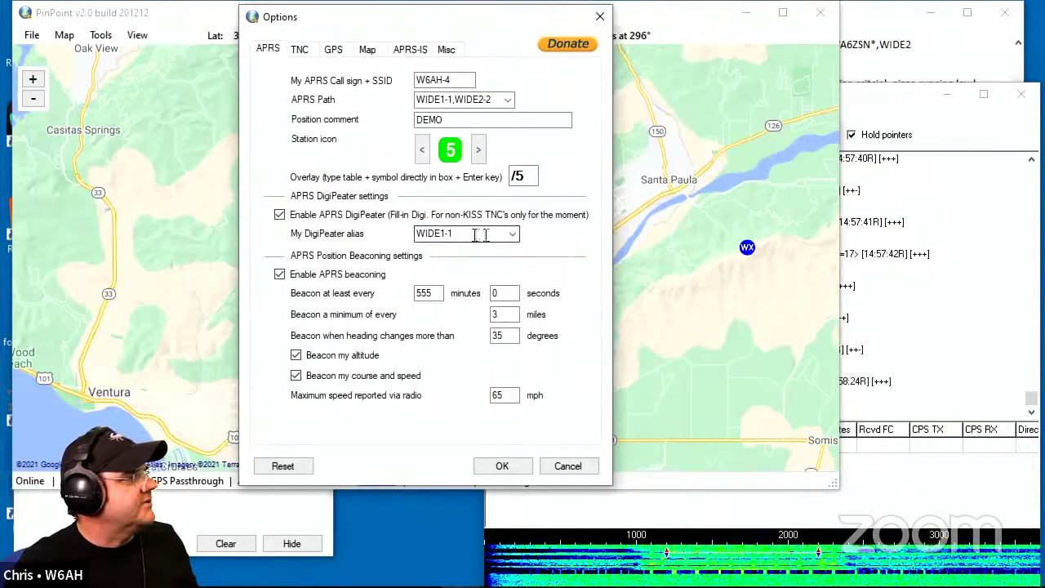
Try the custom DigiPeater alias WIDE1-1, WIDE2-2
left_click(512, 233)
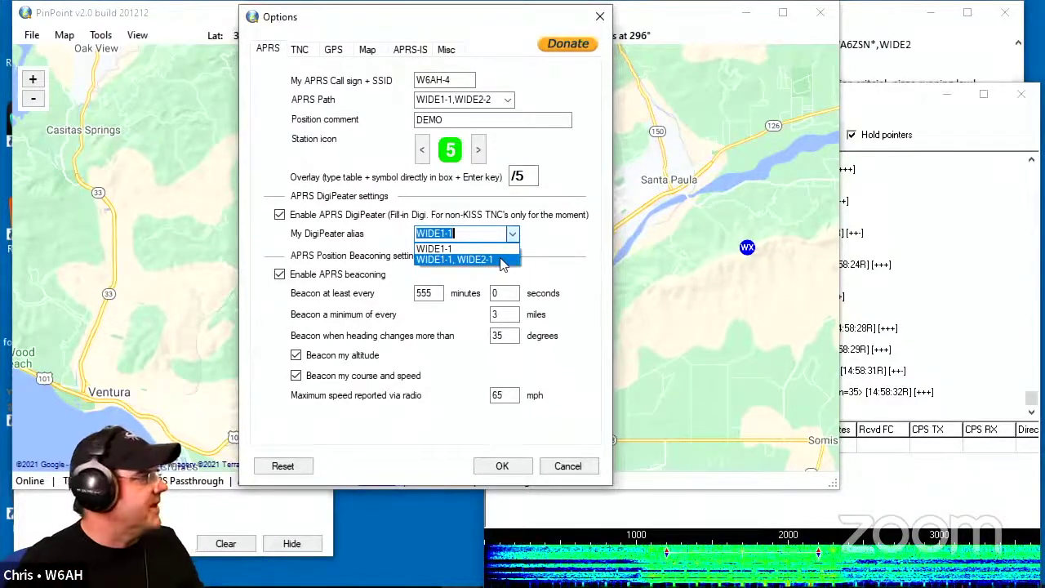
left_click(502, 261)
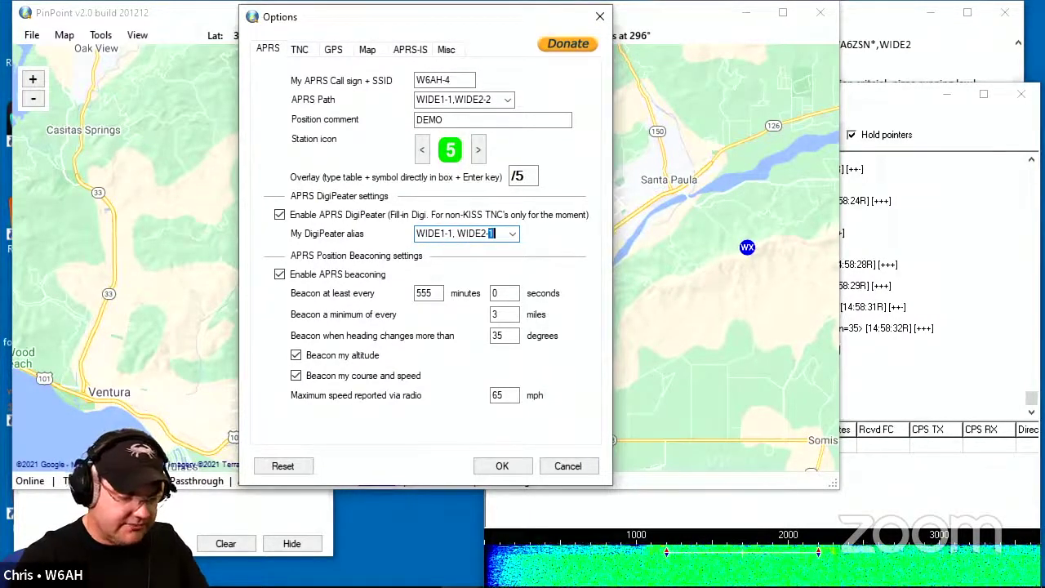
key("BackSpace")
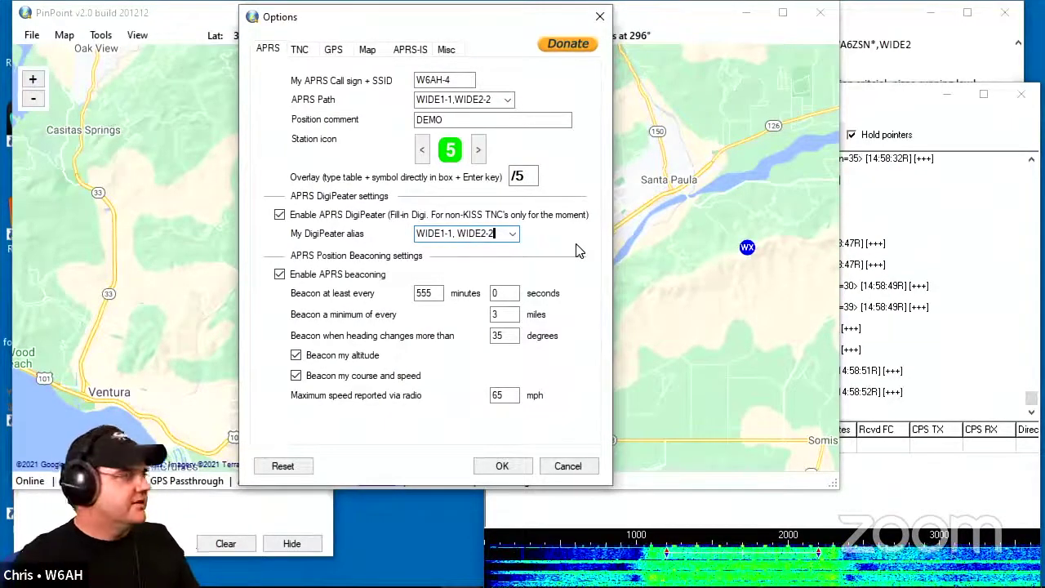
Set the DigiPeater alias to WIDE1-1, WIDE2-1 and save the options
left_click(514, 237)
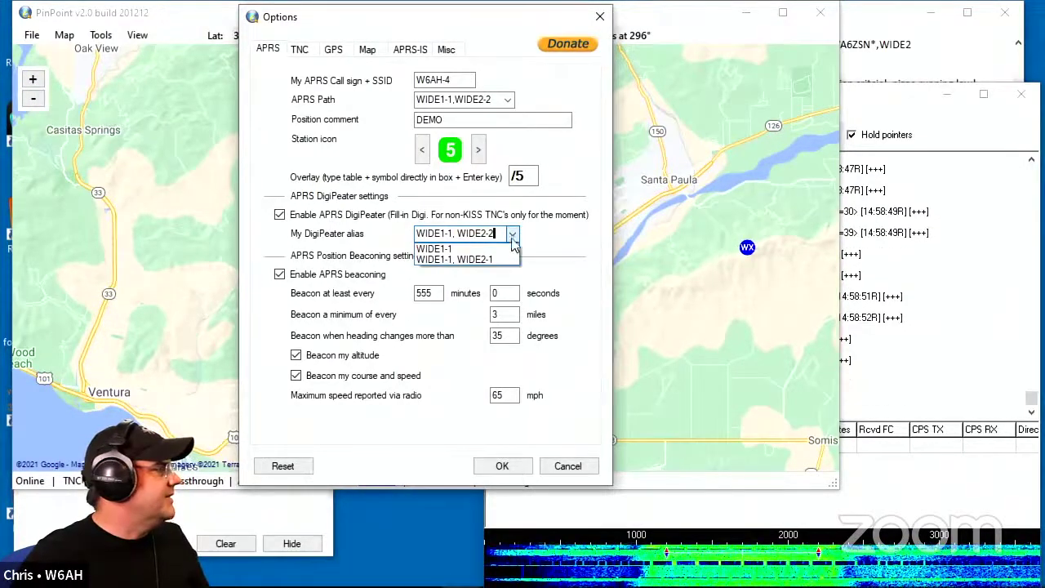
left_click(466, 261)
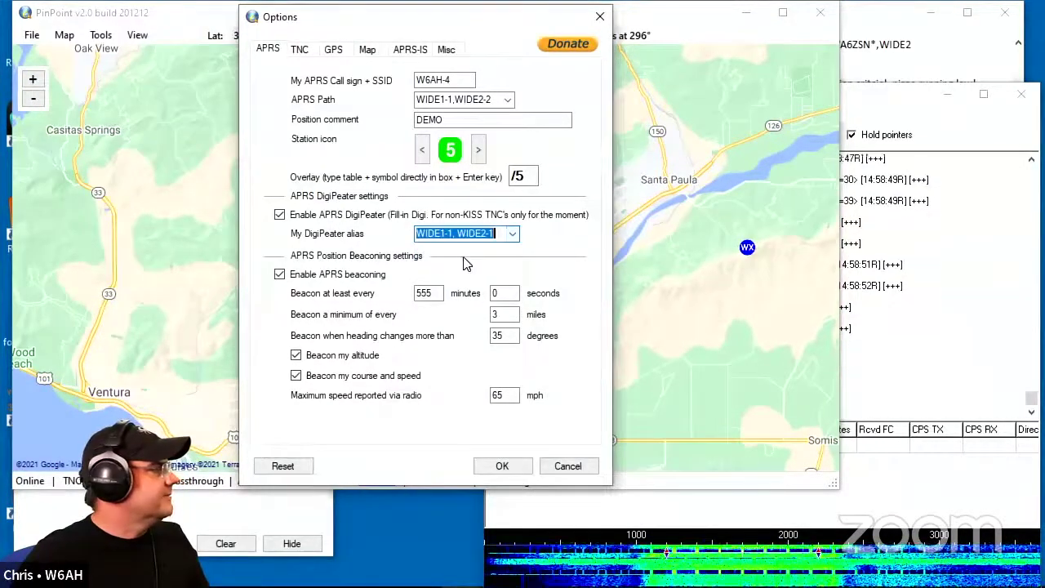
left_click(503, 467)
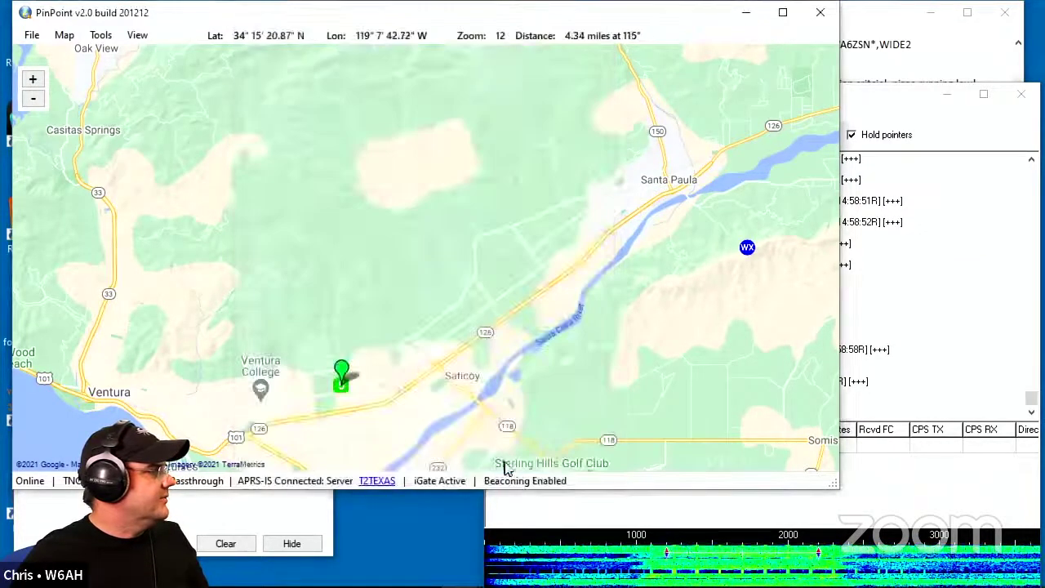
Check the received packets in SoundModem, and review the TNC settings in PinPoint's options
left_click_drag(480, 418, 387, 200)
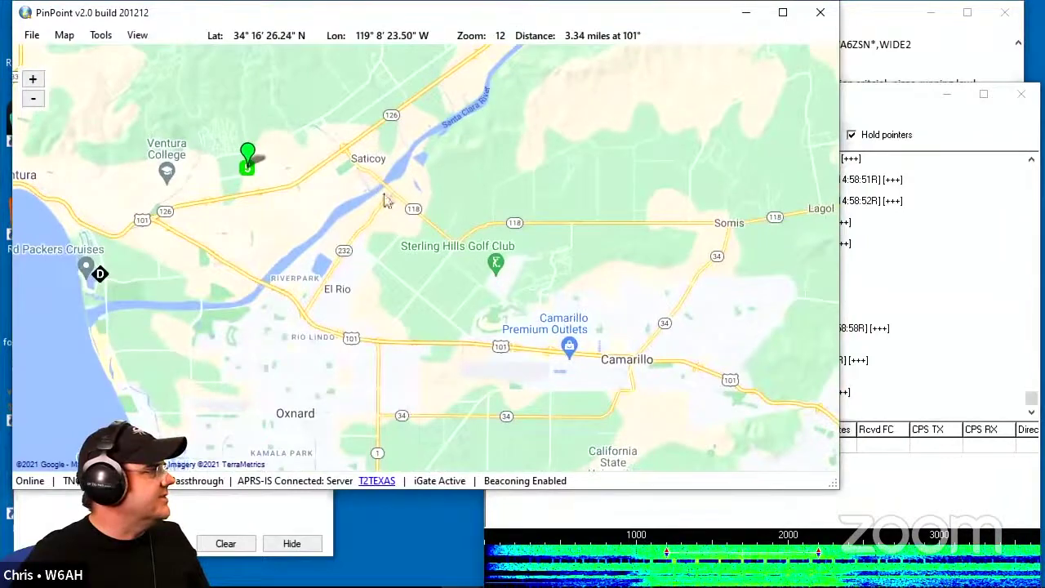
left_click(778, 508)
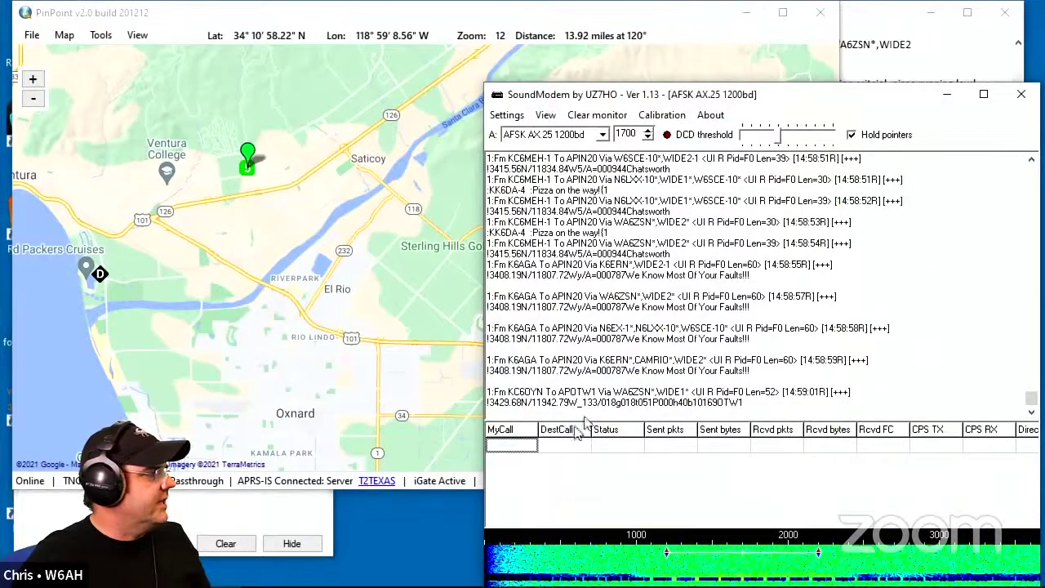
left_click(282, 95)
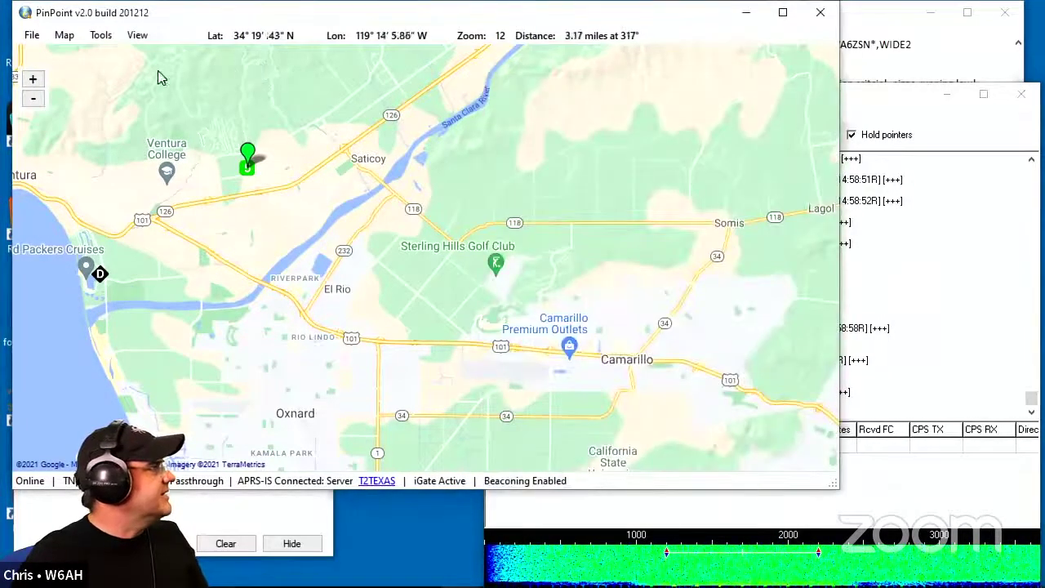
left_click(97, 38)
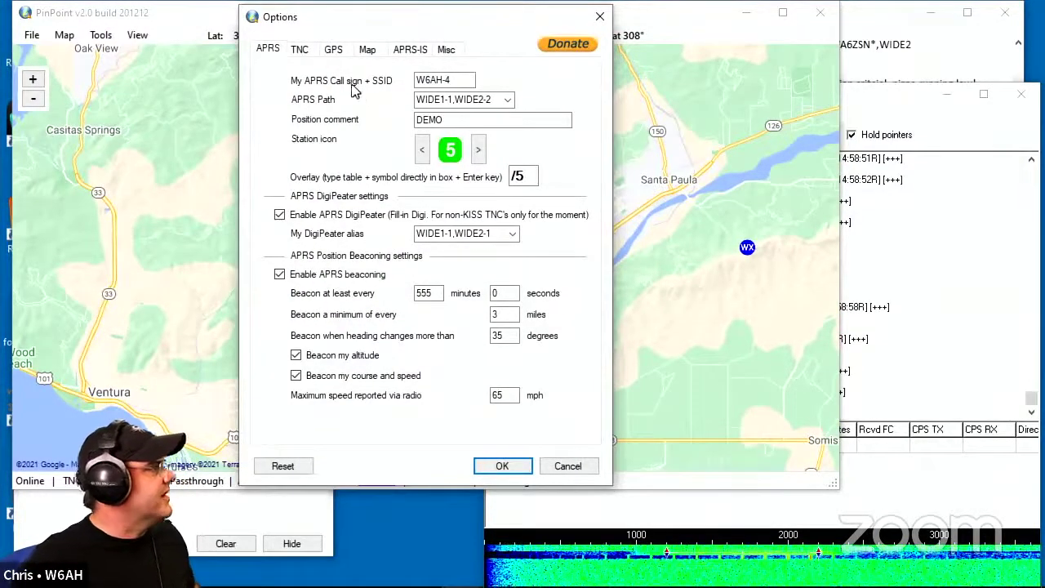
left_click(299, 51)
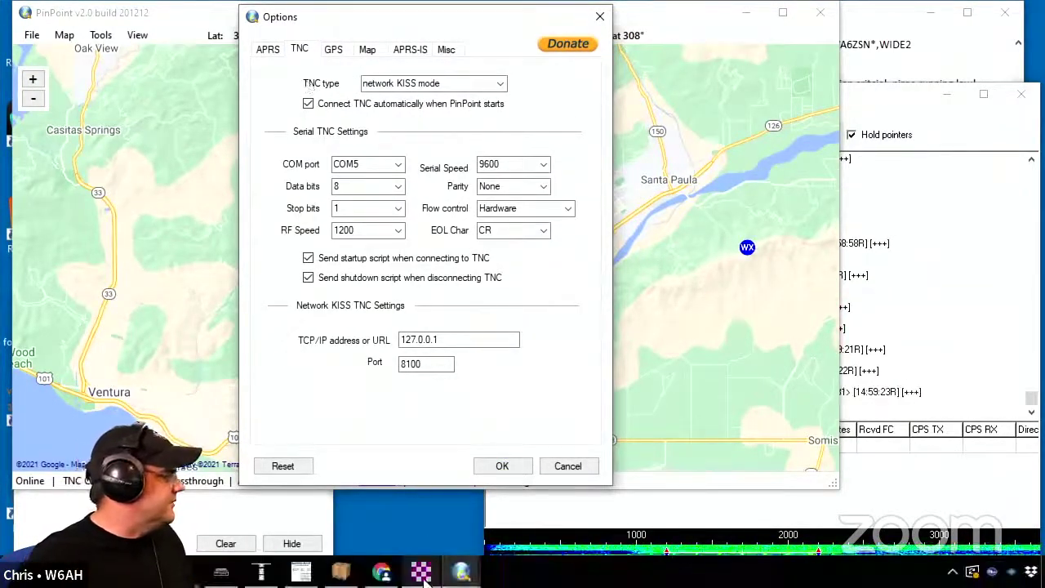
Switch to Chrome and show the APRS links under Next Steps on the WaveTalkers Winlink resource page
left_click(382, 574)
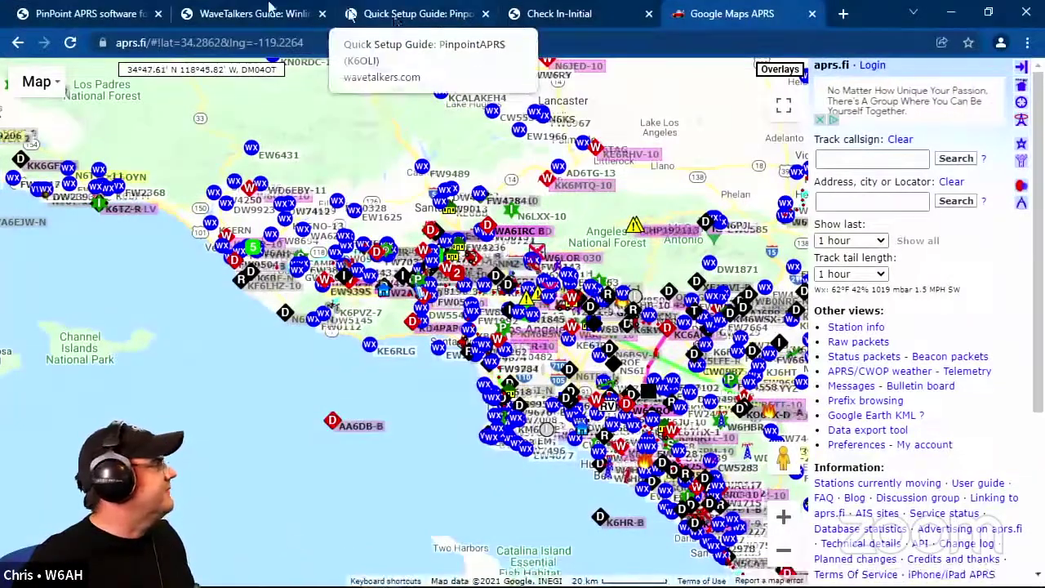
left_click(248, 17)
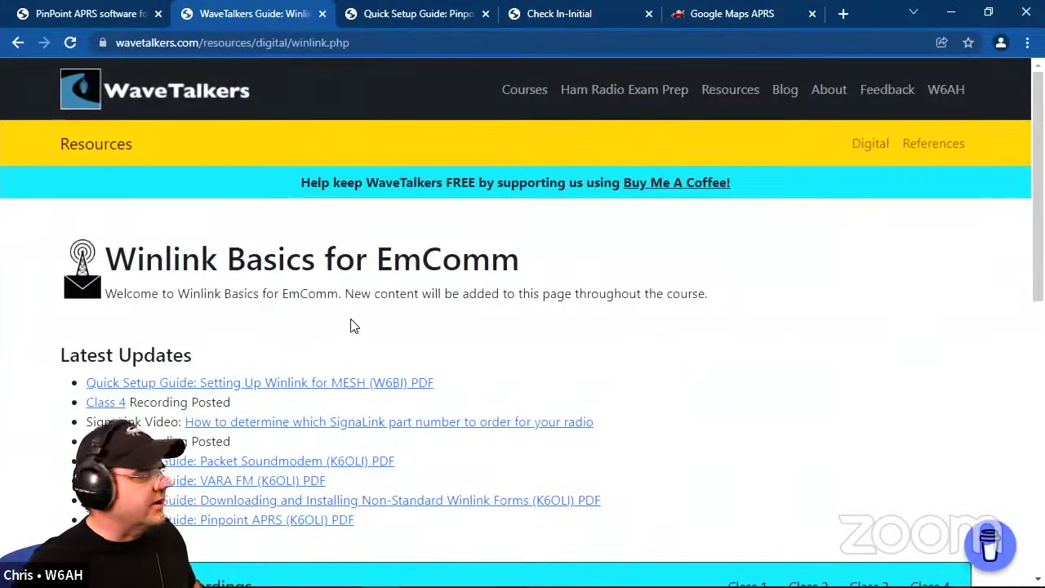
left_click(737, 93)
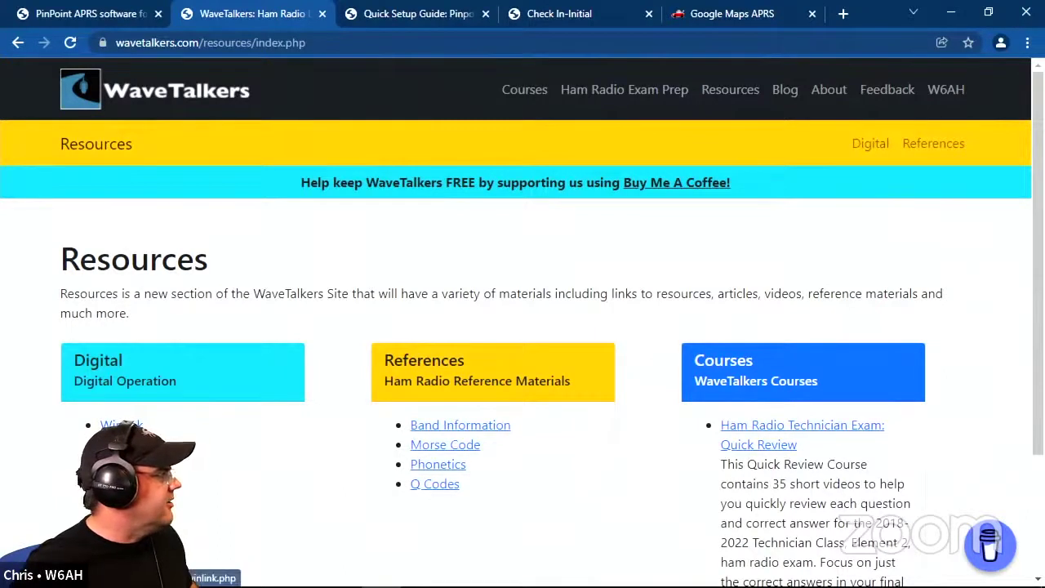
left_click(121, 425)
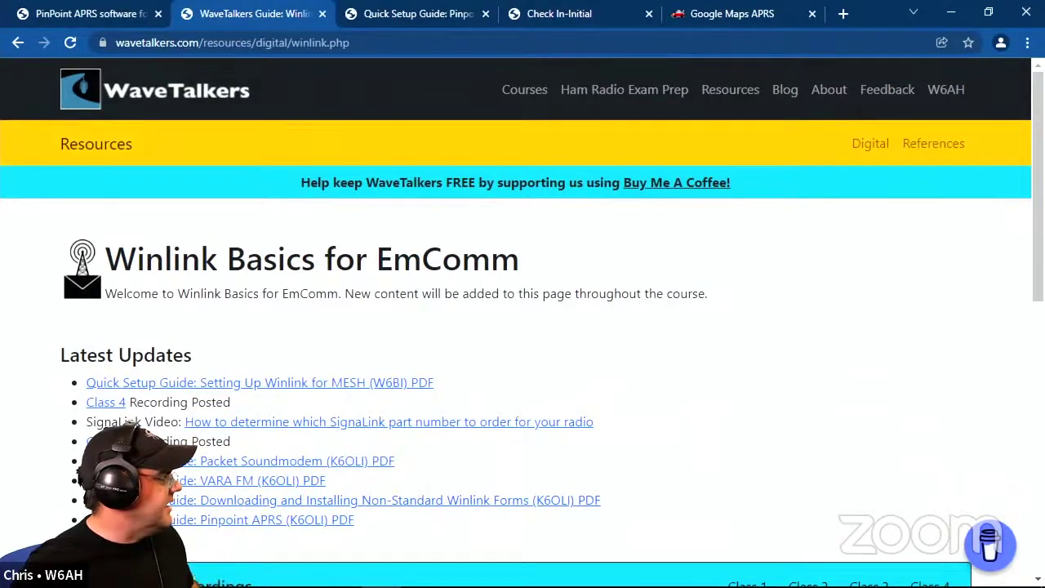
scroll(522, 327, "down", 10)
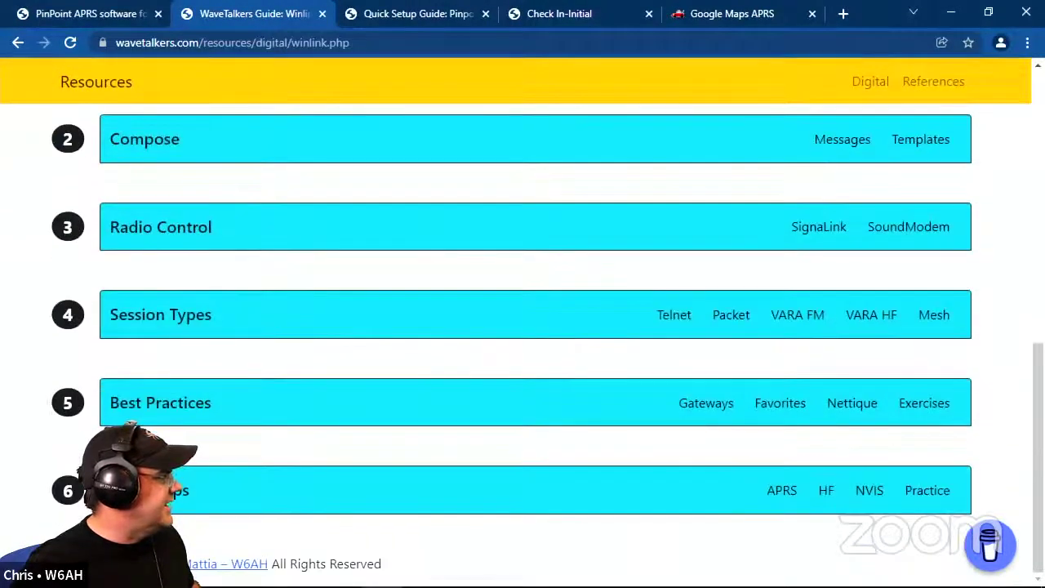
left_click(784, 491)
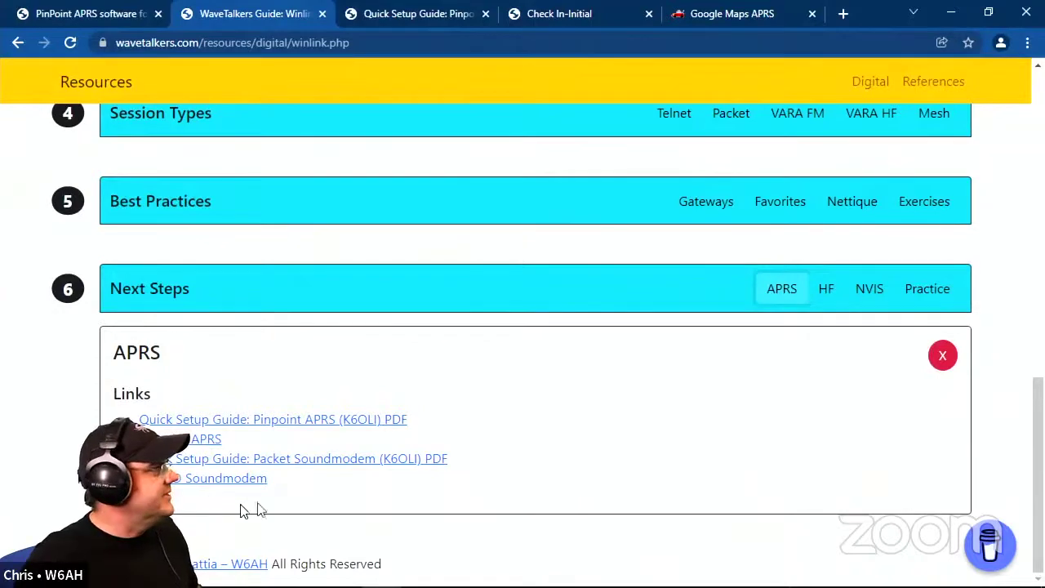
Examine the APRS Setup section of the open PinpointAPRS Quick Setup Guide PDF
left_click(447, 18)
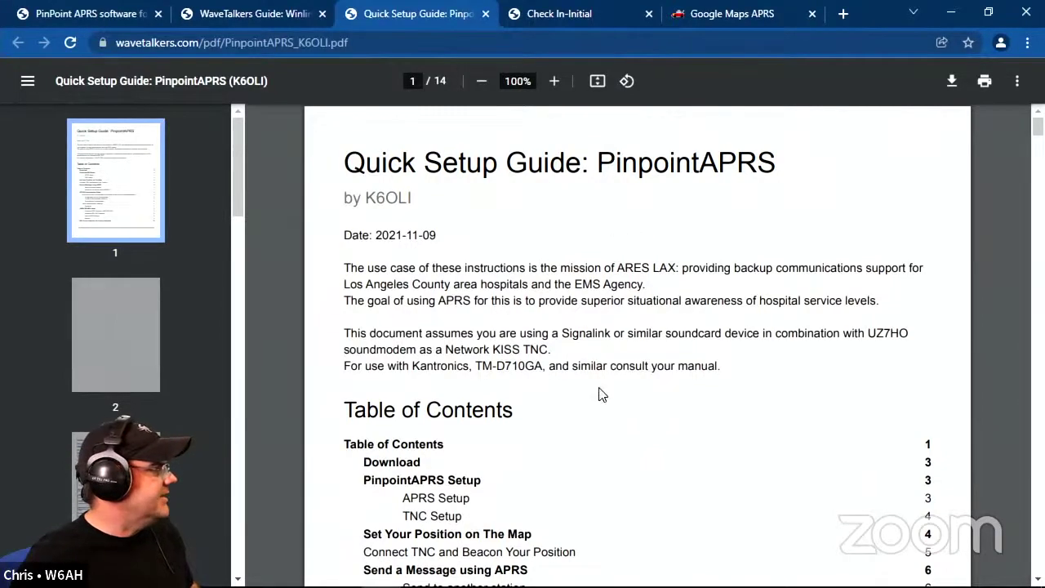
scroll(600, 394, "down", 12)
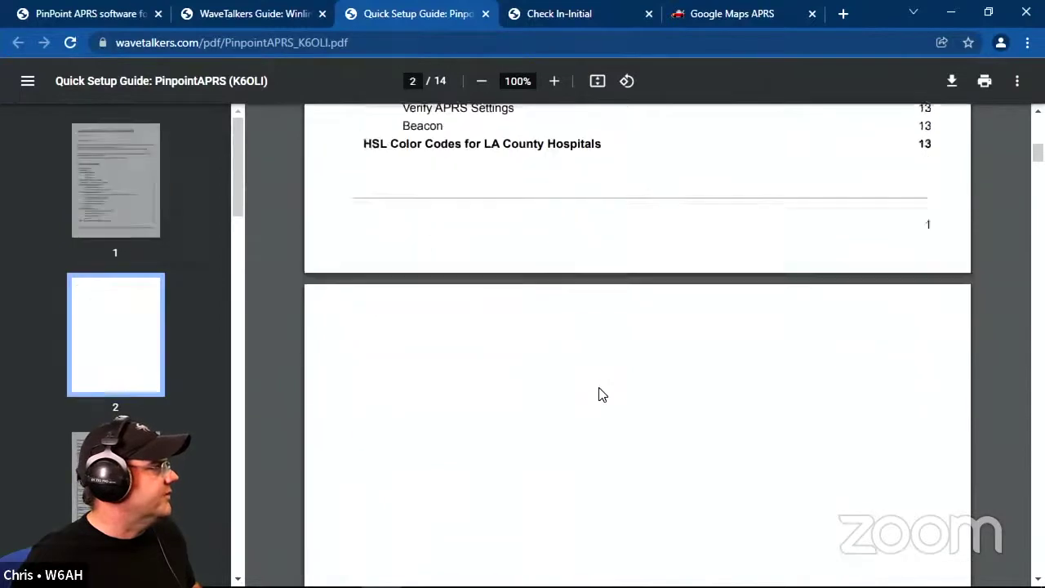
scroll(600, 395, "down", 10)
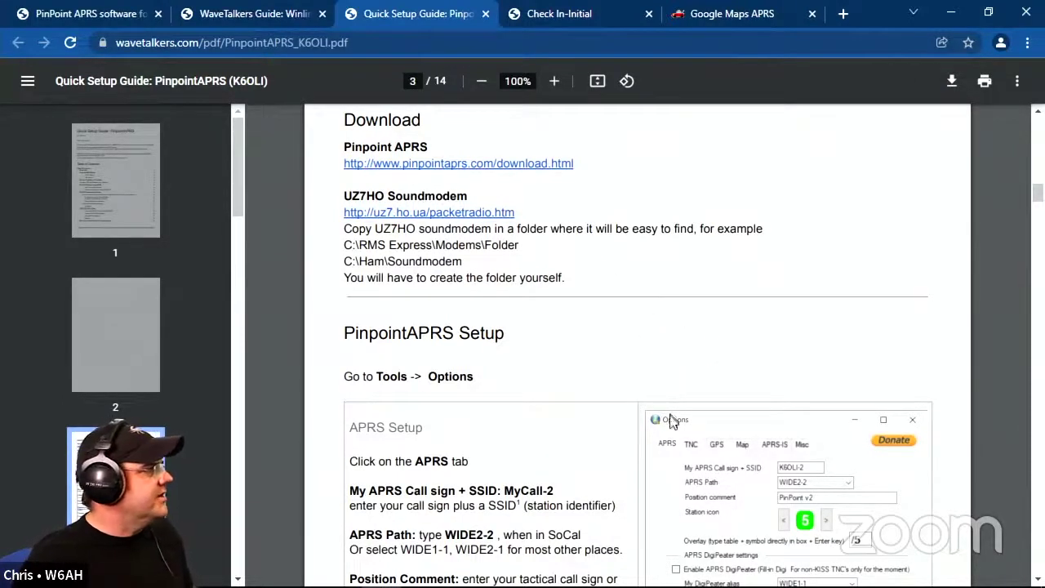
scroll(672, 435, "down", 1)
scroll(672, 435, "down", 3)
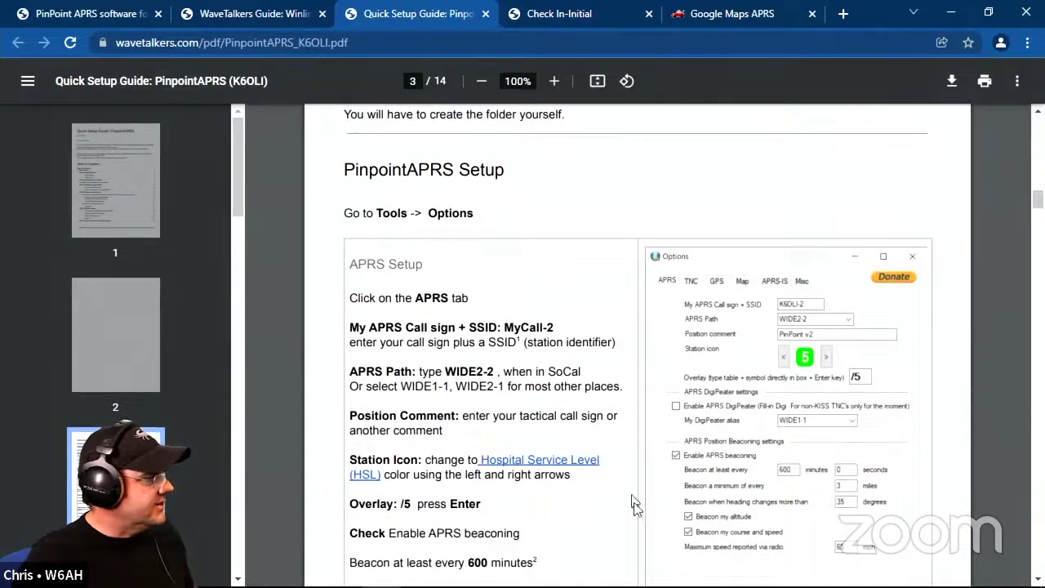
scroll(641, 519, "down", 2)
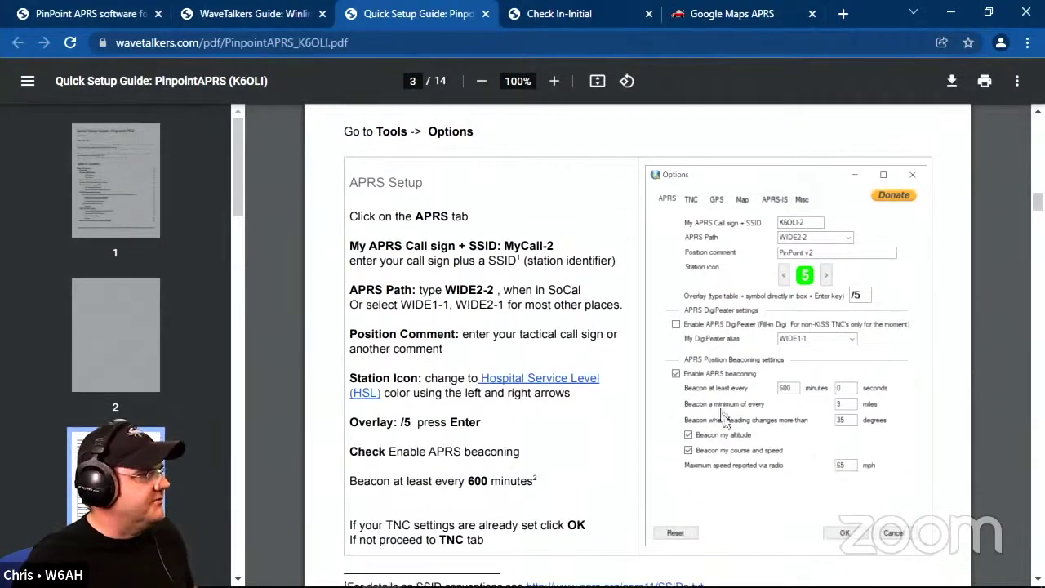
scroll(739, 409, "down", 5)
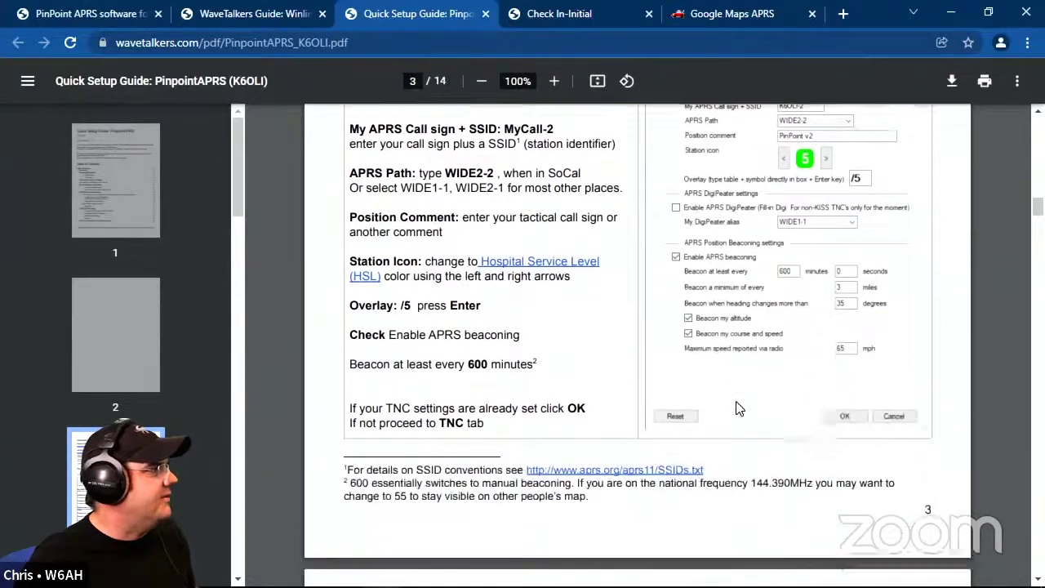
Compare the guide's TNC Setup section with SoundModem's device settings, checking the KISS Server Port, and return to the guide
scroll(739, 409, "down", 3)
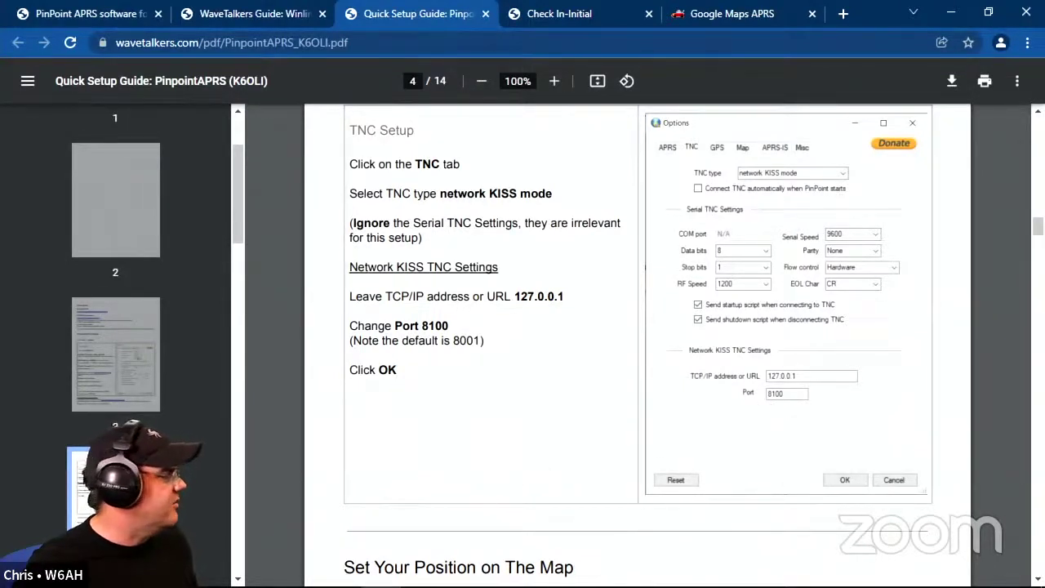
mouse_move(332, 581)
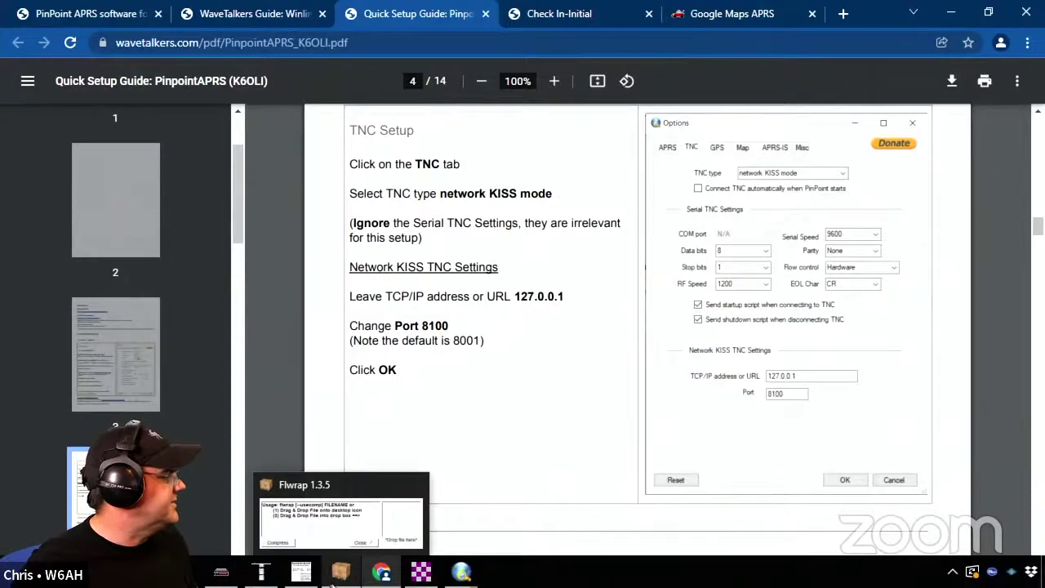
left_click(221, 575)
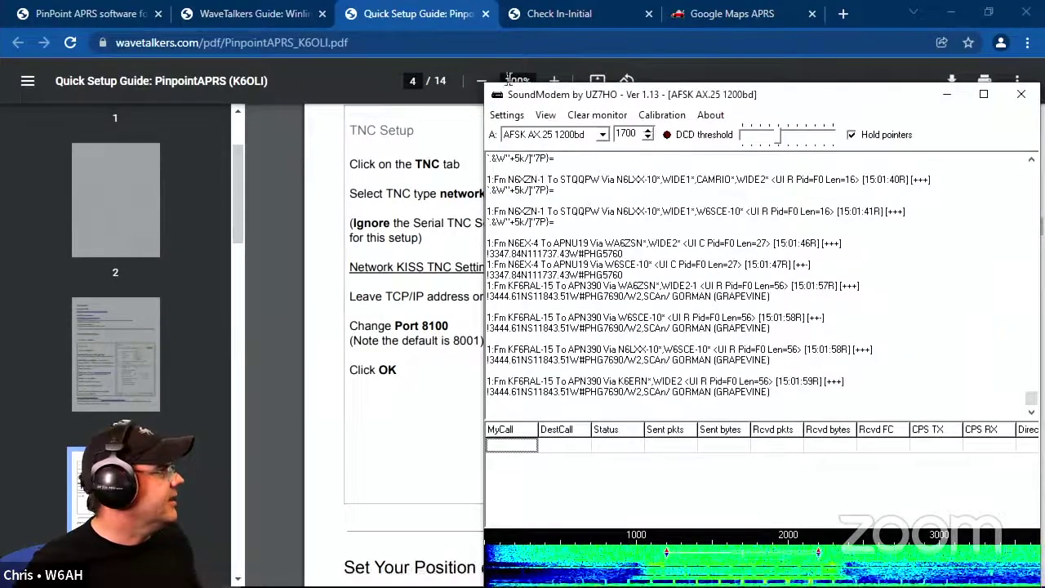
left_click(511, 117)
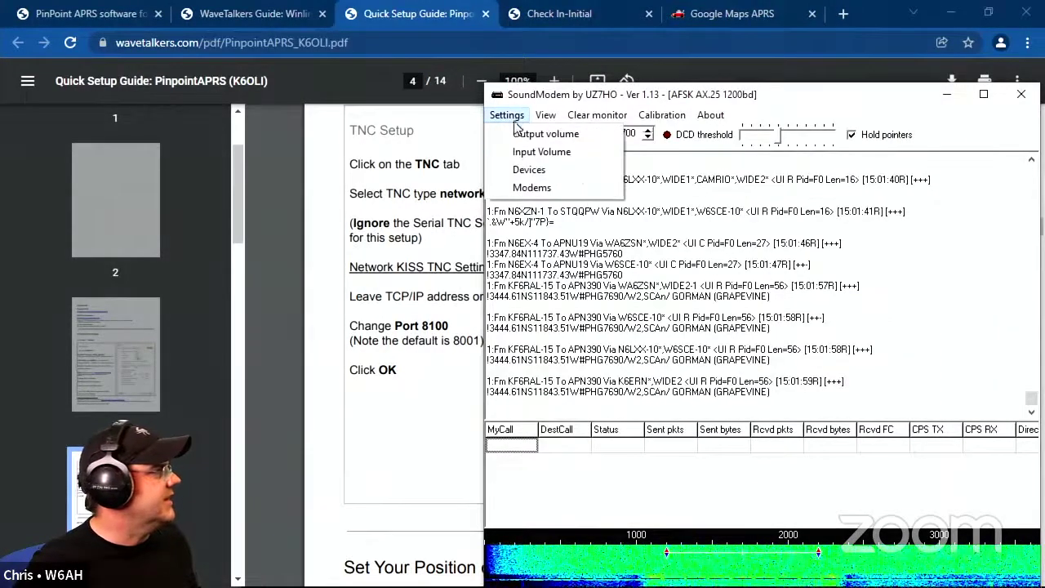
left_click(529, 169)
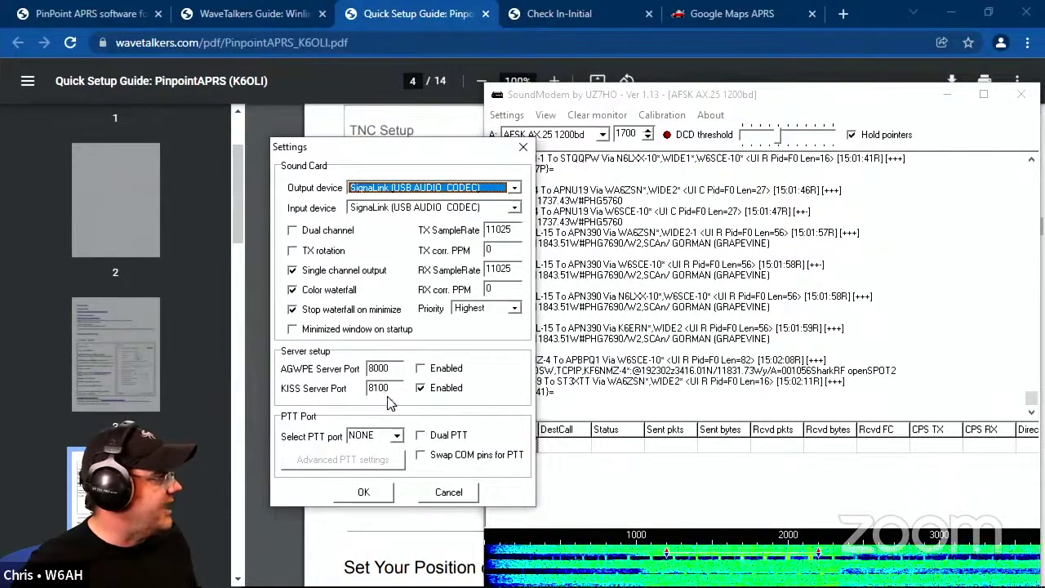
left_click_drag(427, 152, 275, 143)
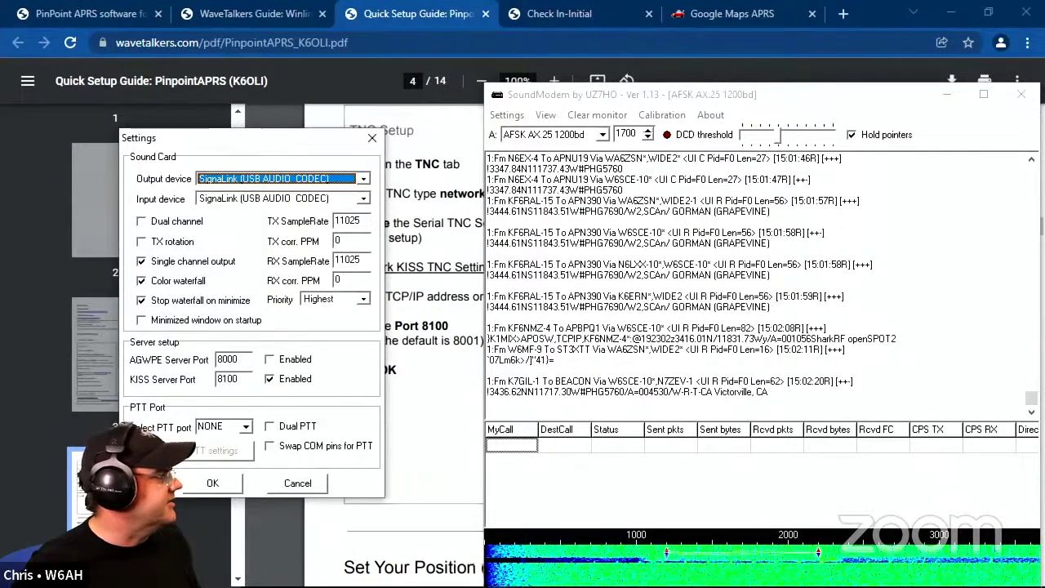
left_click(212, 483)
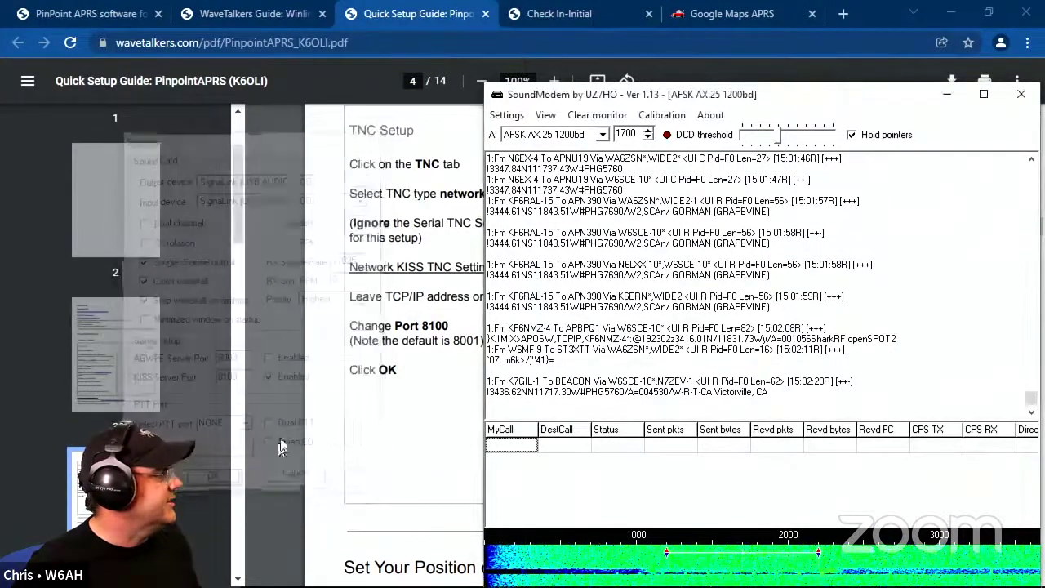
left_click(393, 433)
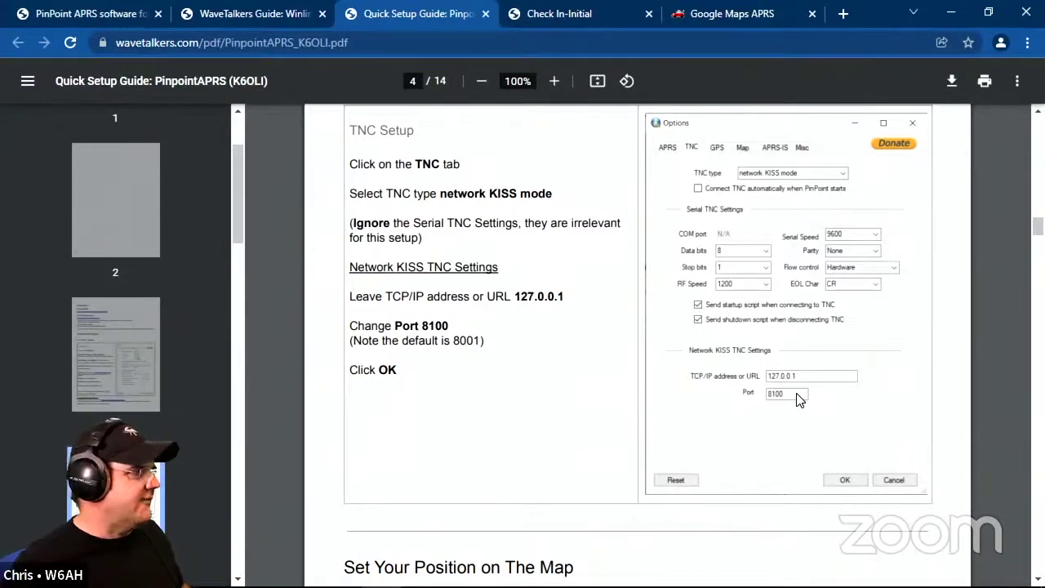
Examine the guide's sections on map position, TNC connection and beaconing, APRS messaging, and UZ7HO Soundmodem setup
scroll(543, 363, "down", 5)
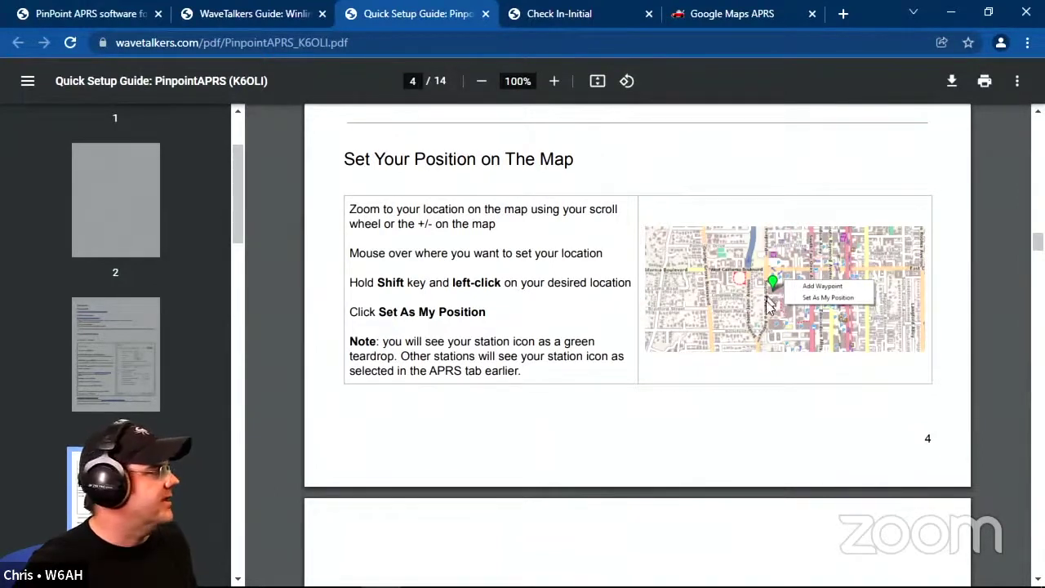
scroll(690, 353, "down", 3)
scroll(689, 351, "down", 4)
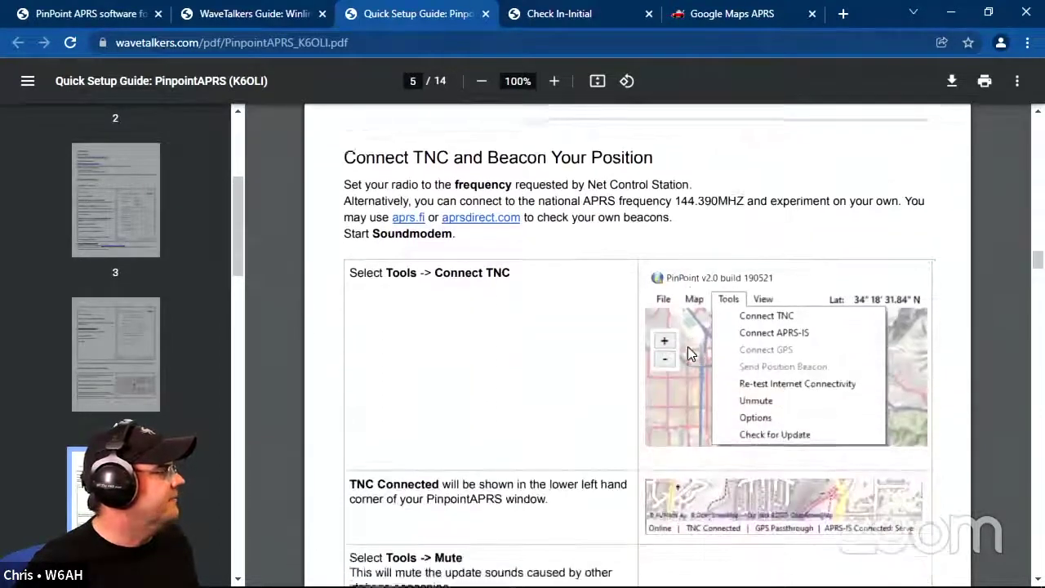
scroll(656, 273, "up", 1)
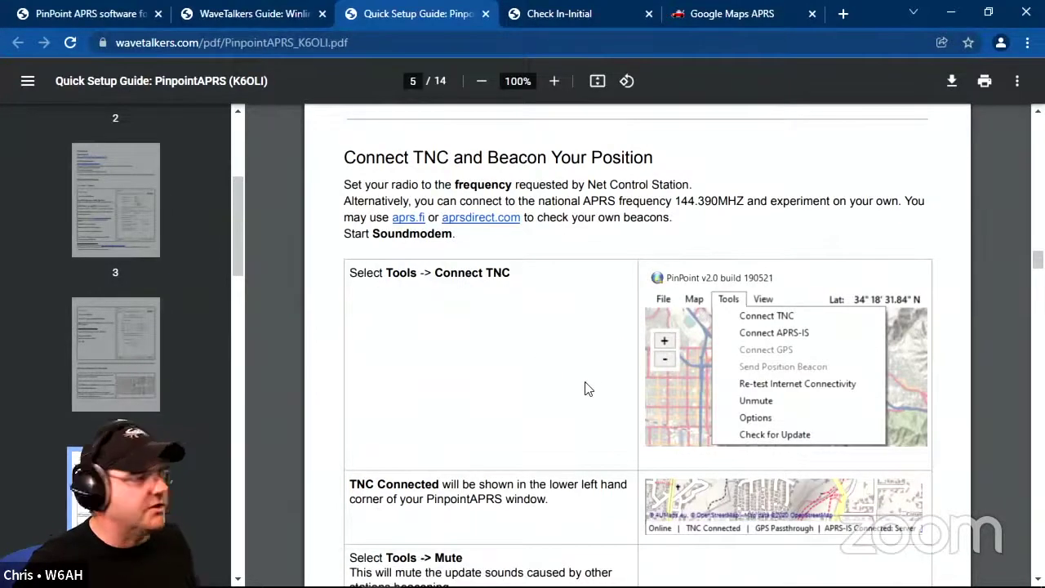
scroll(585, 389, "down", 2)
scroll(585, 390, "down", 8)
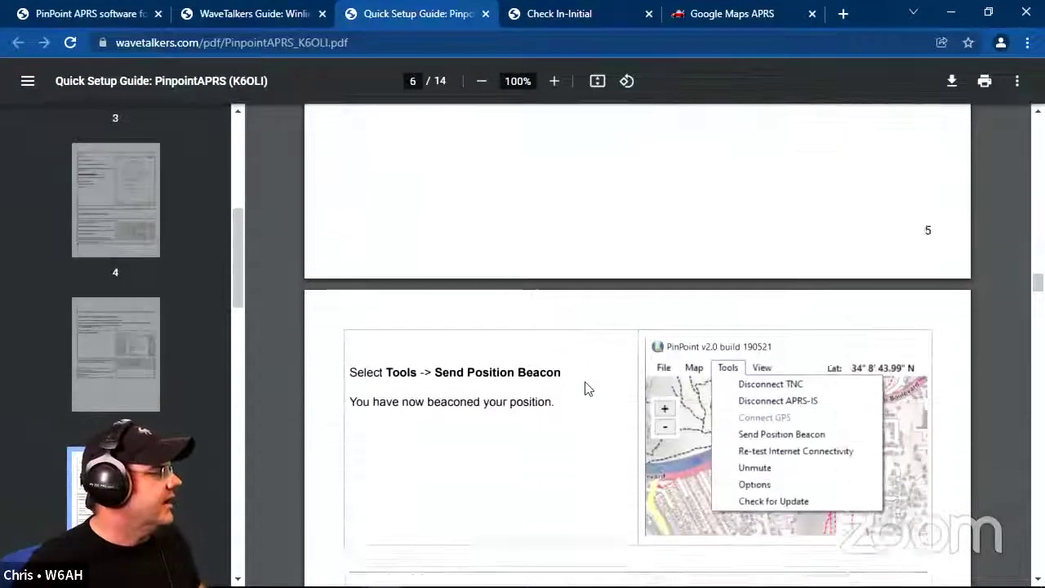
scroll(585, 390, "down", 3)
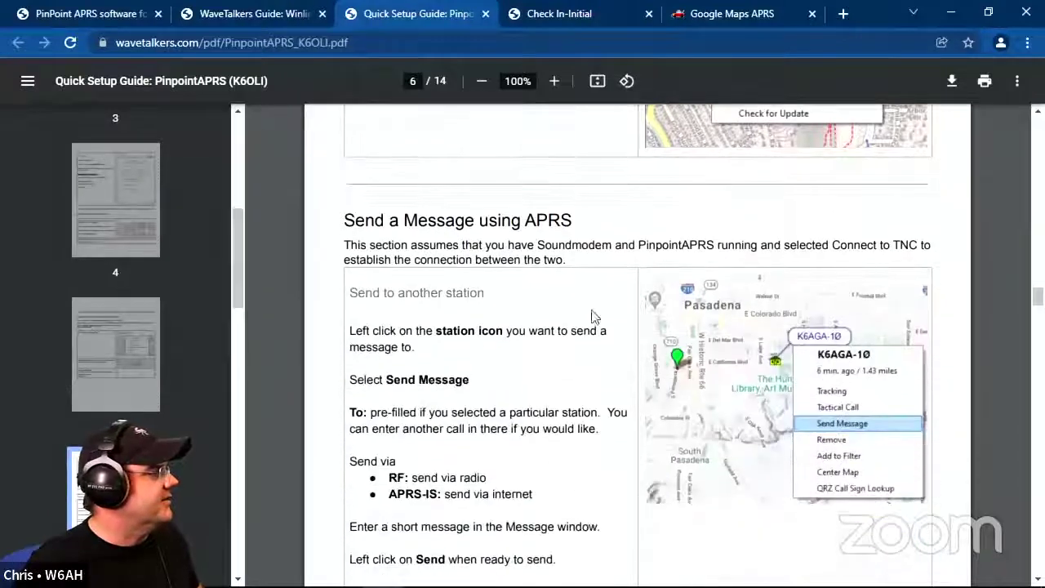
scroll(618, 415, "down", 10)
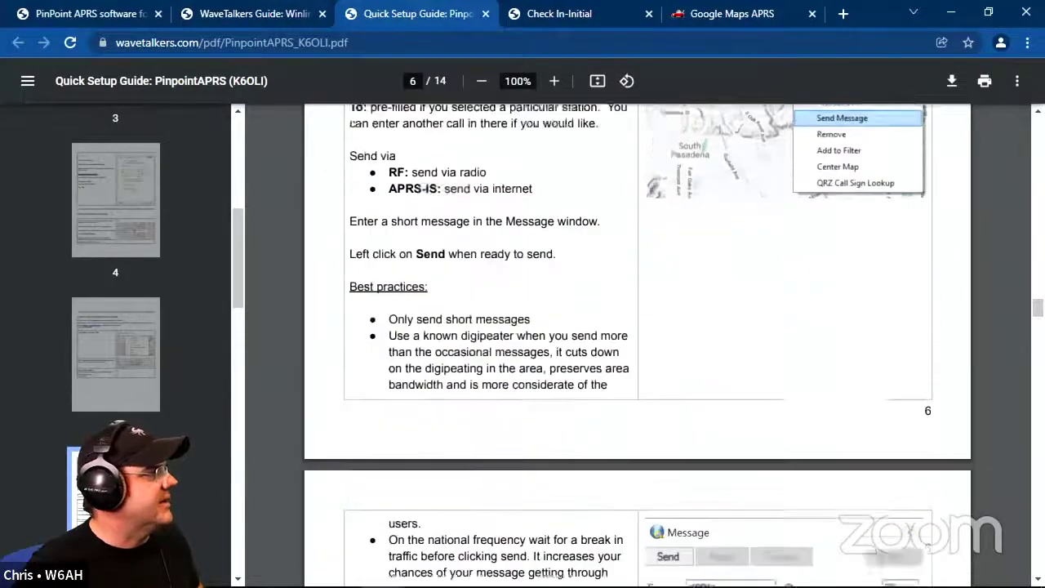
scroll(617, 414, "down", 2)
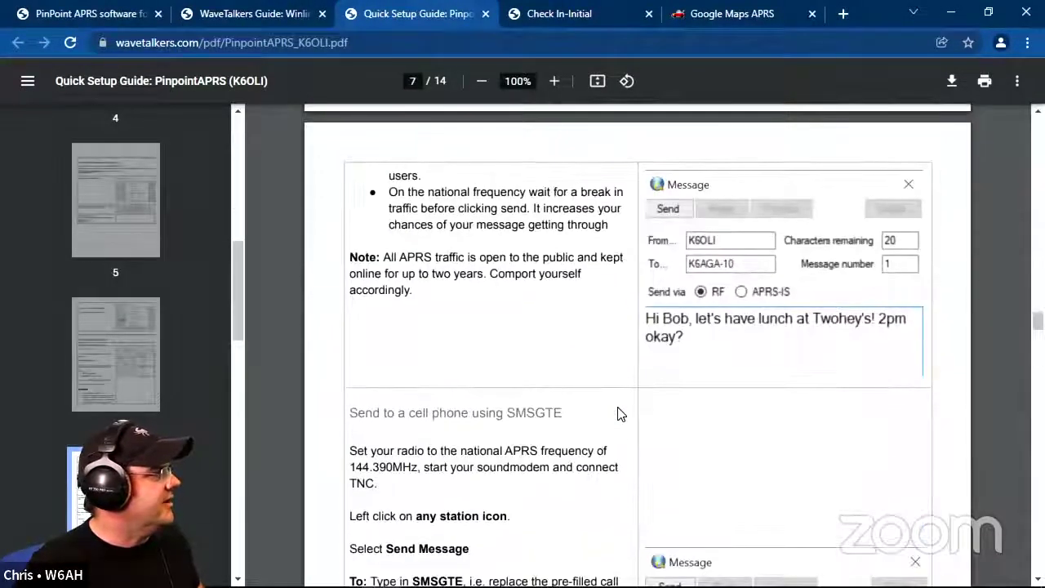
scroll(618, 414, "down", 10)
scroll(618, 413, "down", 8)
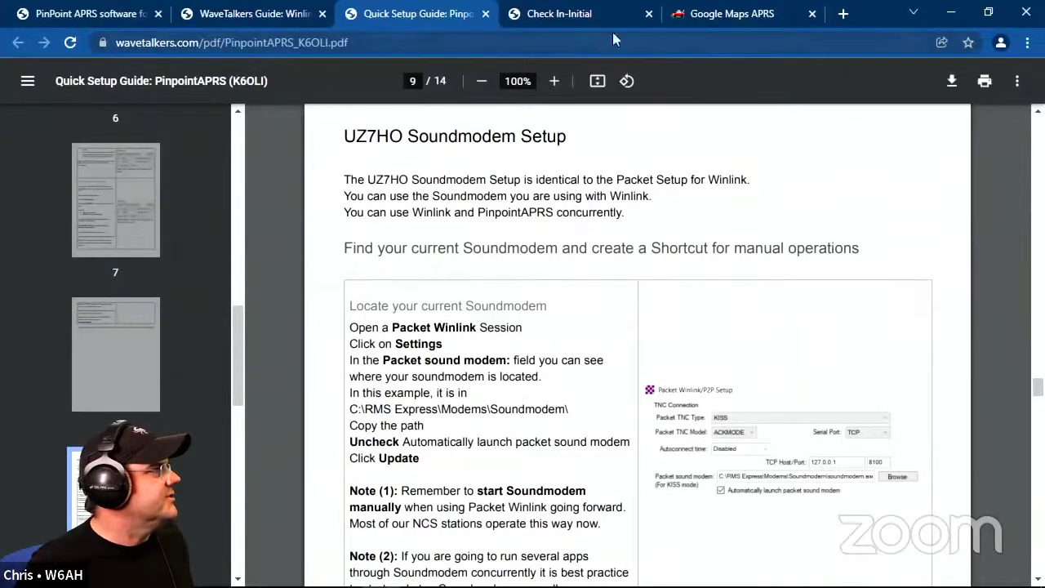
Switch to PinPoint's open Options dialog and review the GPS settings
left_click(951, 15)
left_click(333, 385)
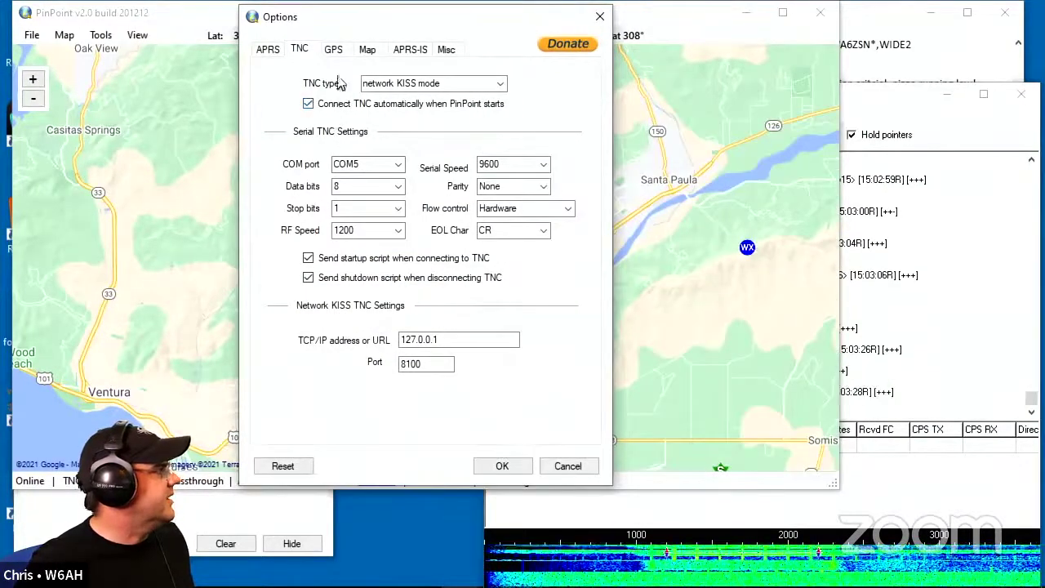
left_click(334, 51)
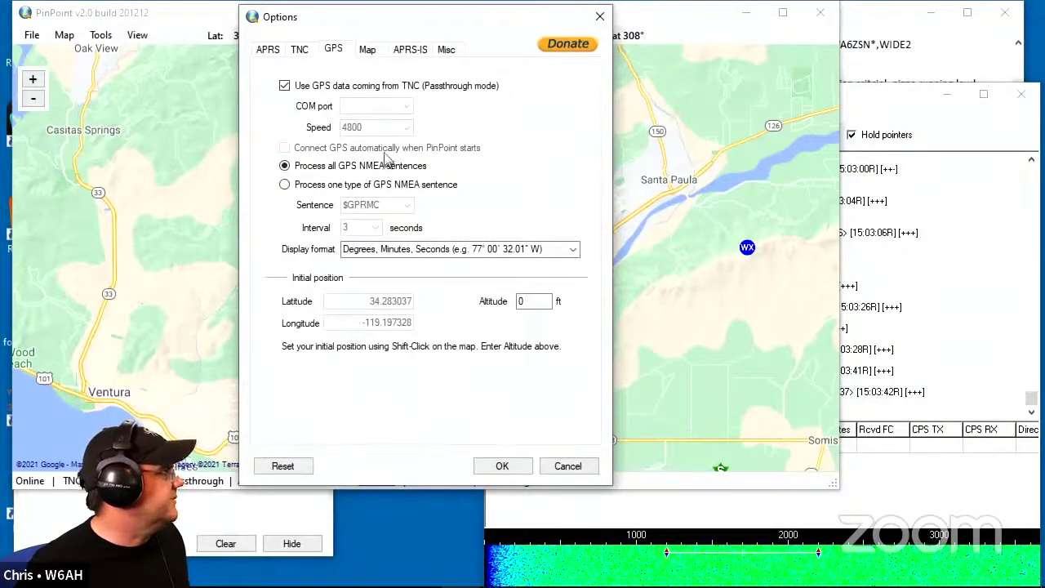
Review the map display options and browse the available map providers, leaving GoogleMap selected
left_click(366, 50)
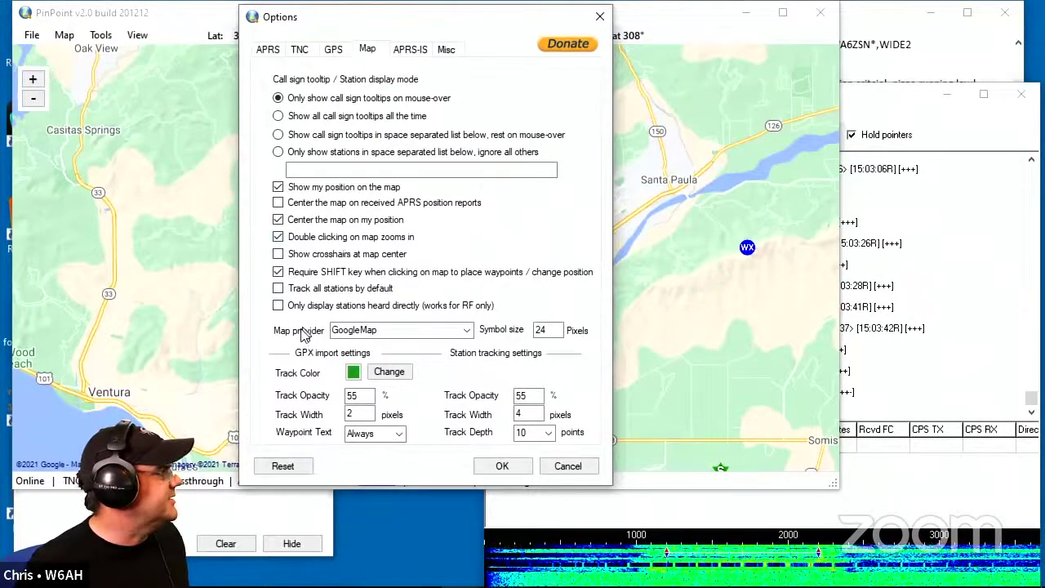
left_click(468, 331)
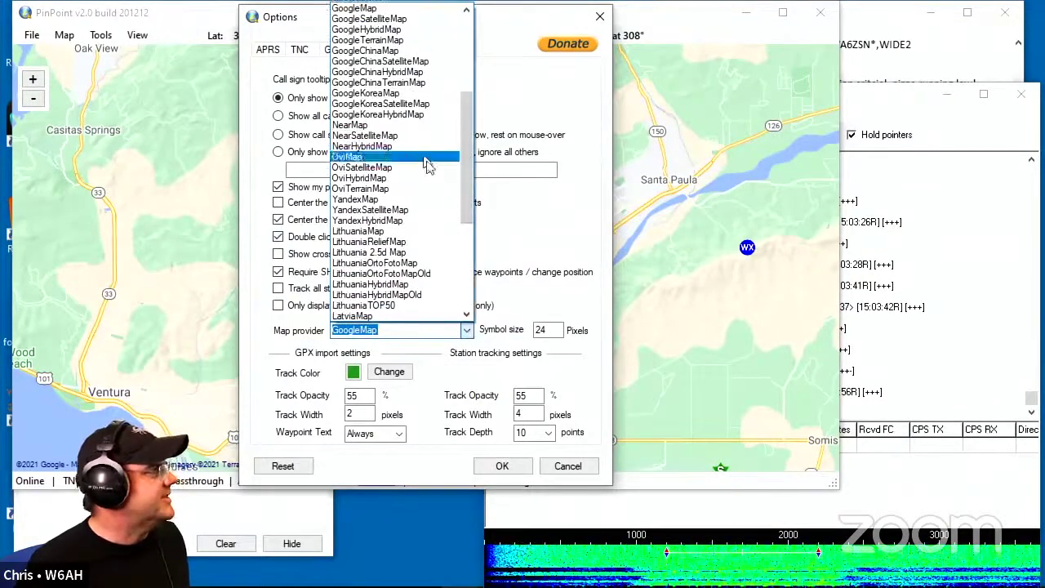
left_click_drag(464, 167, 471, 134)
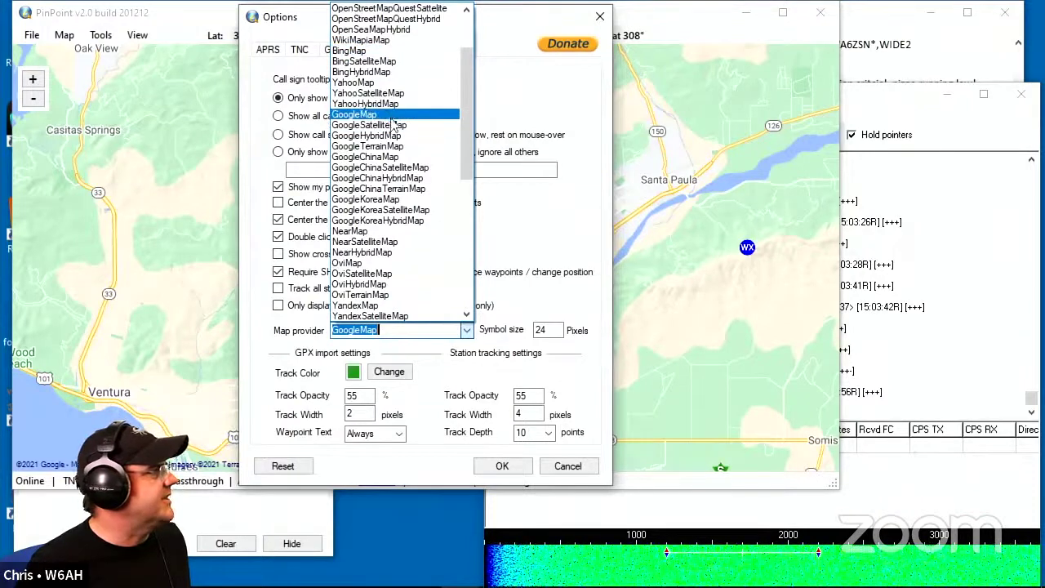
left_click(570, 239)
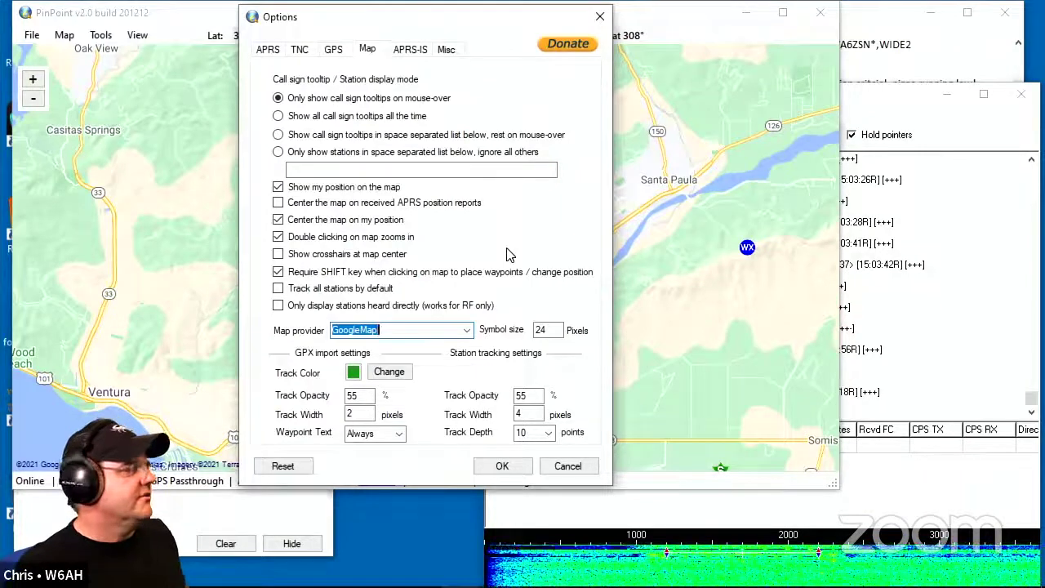
Review the APRS-IS connection settings and the mode choices for automatically answering APRS messages
left_click(412, 50)
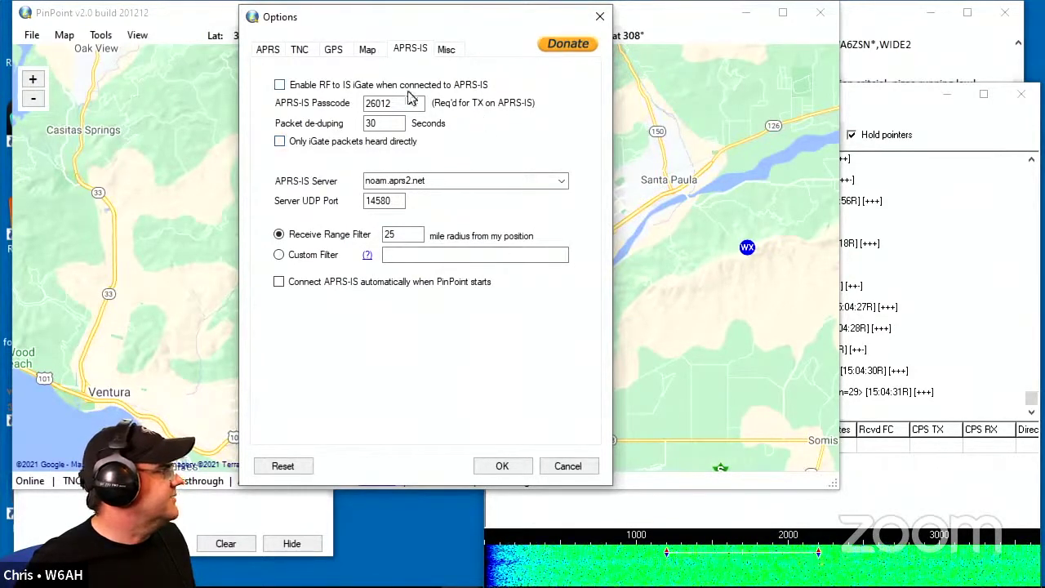
left_click(445, 50)
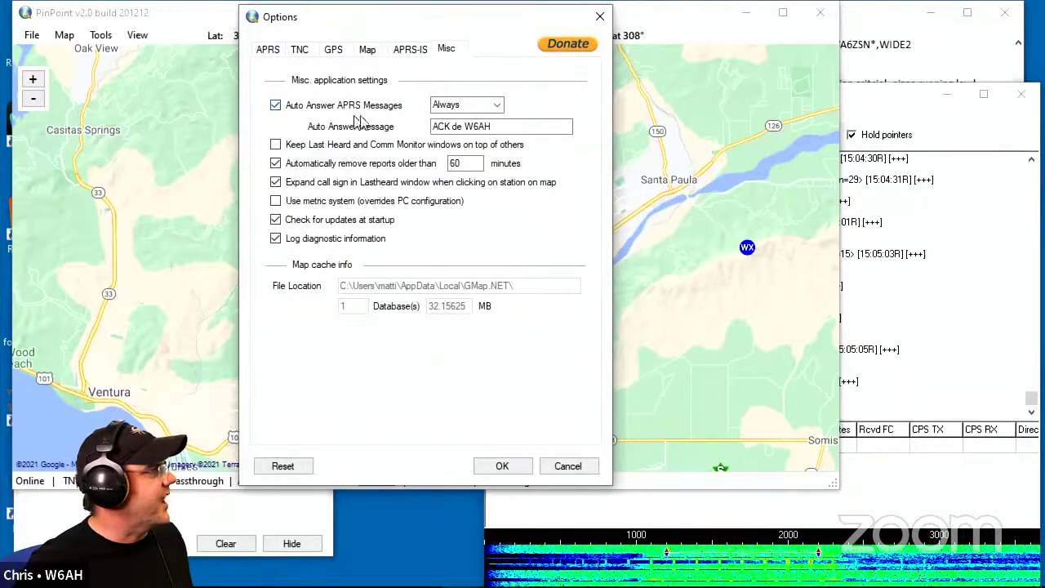
left_click(465, 104)
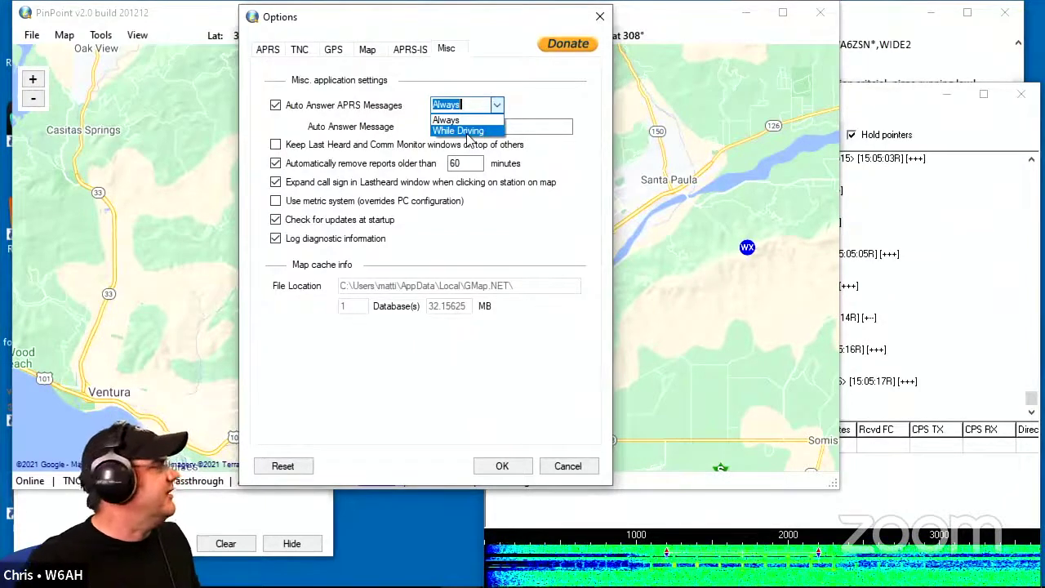
left_click(268, 53)
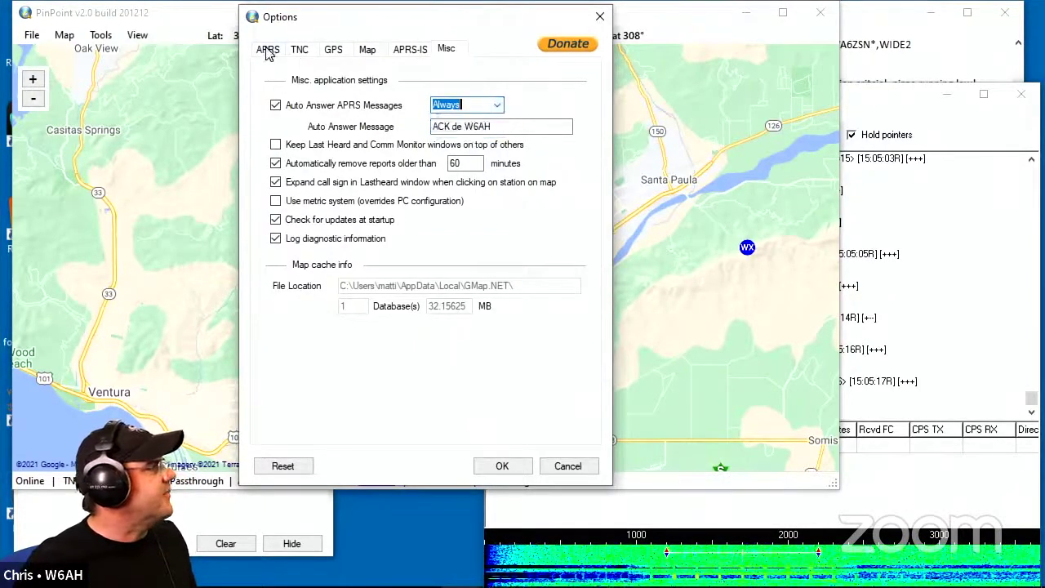
Review the APRS call sign, DigiPeater and position beaconing settings, including the maximum speed reported via radio
left_click(268, 49)
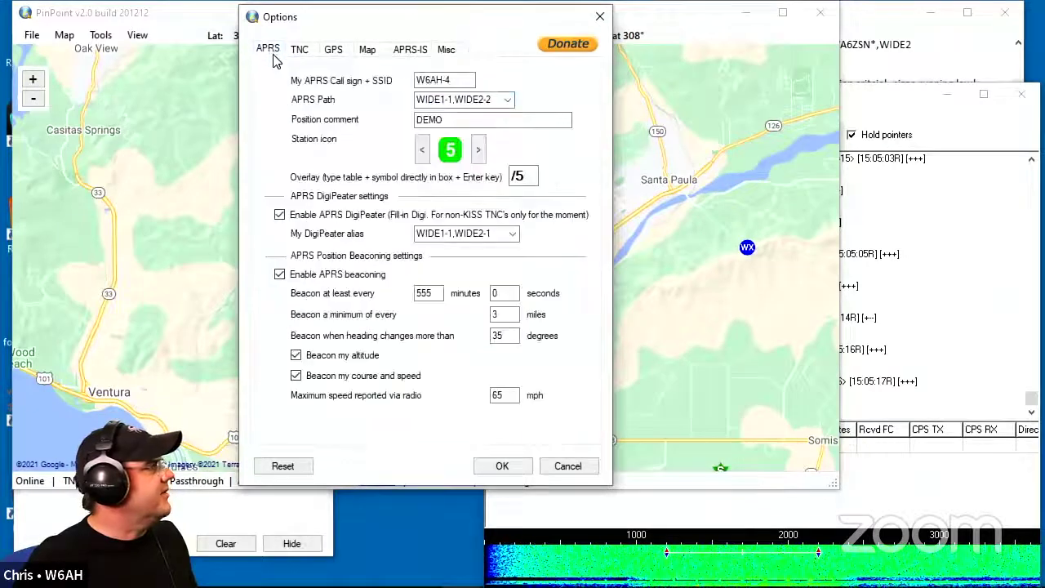
left_click(279, 214)
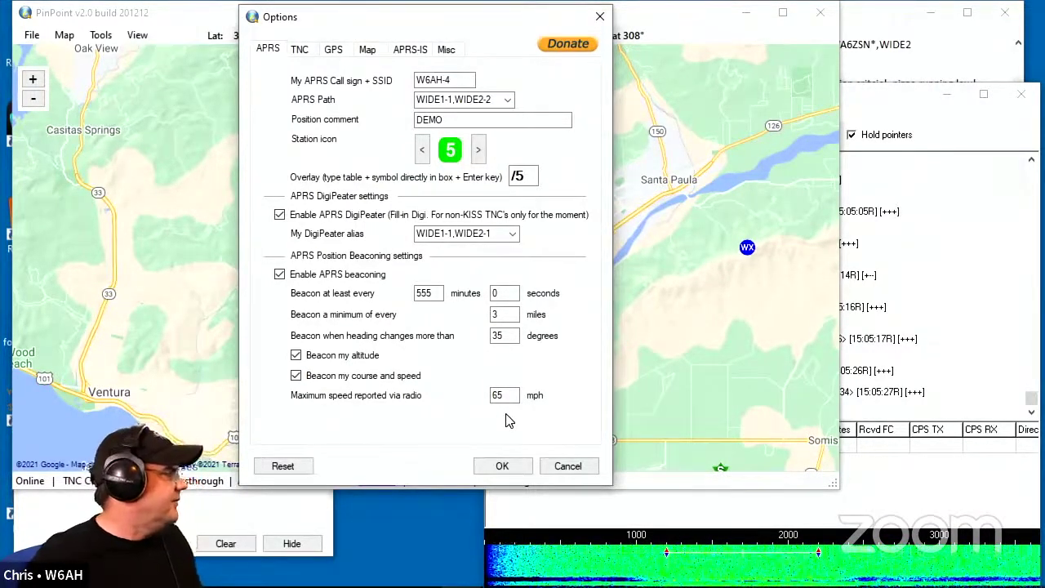
double_click(499, 394)
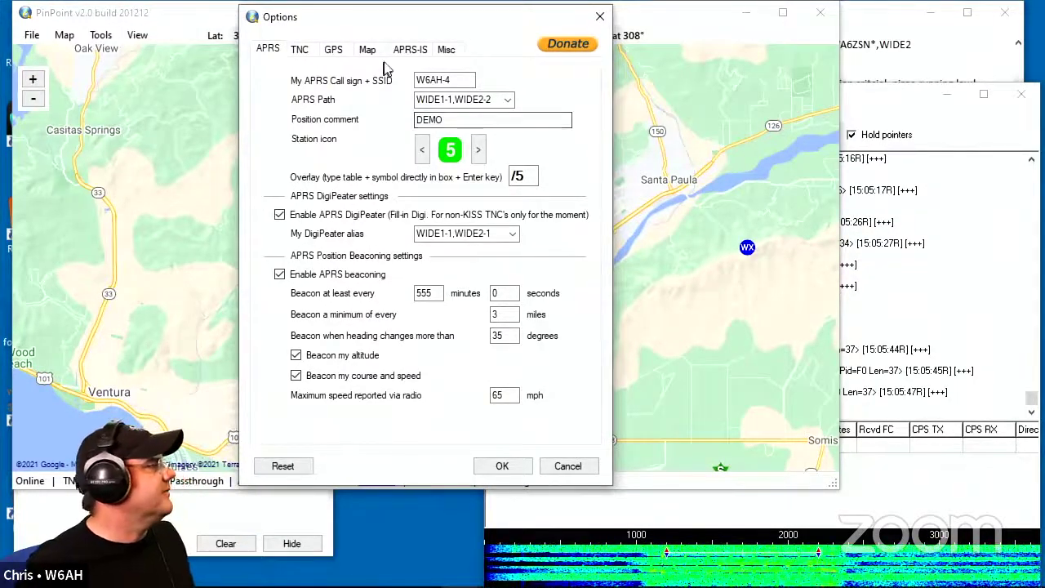
Check the auto-answer mode and message in the miscellaneous settings, and save the options
left_click(445, 51)
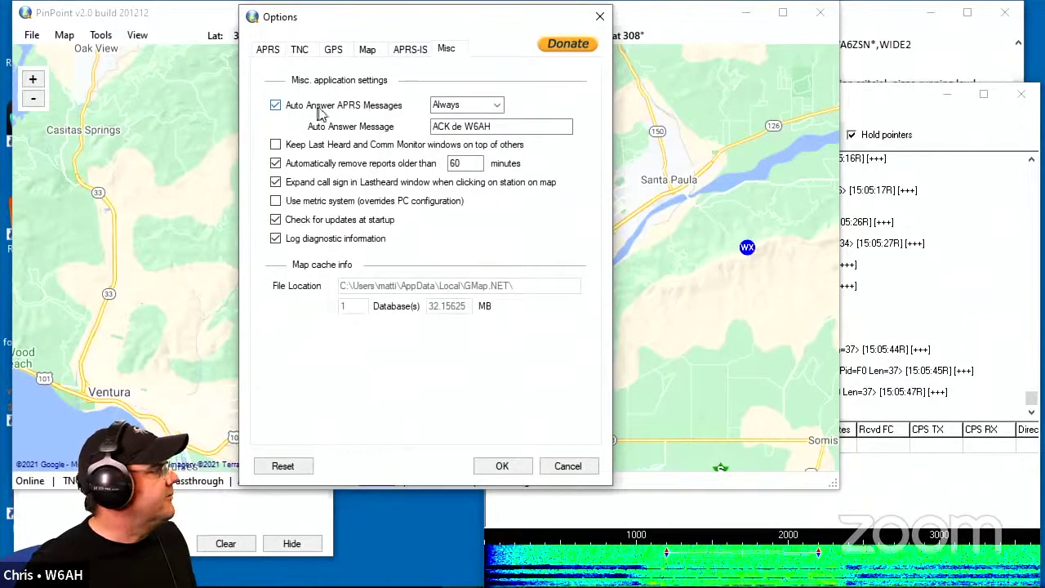
left_click(495, 106)
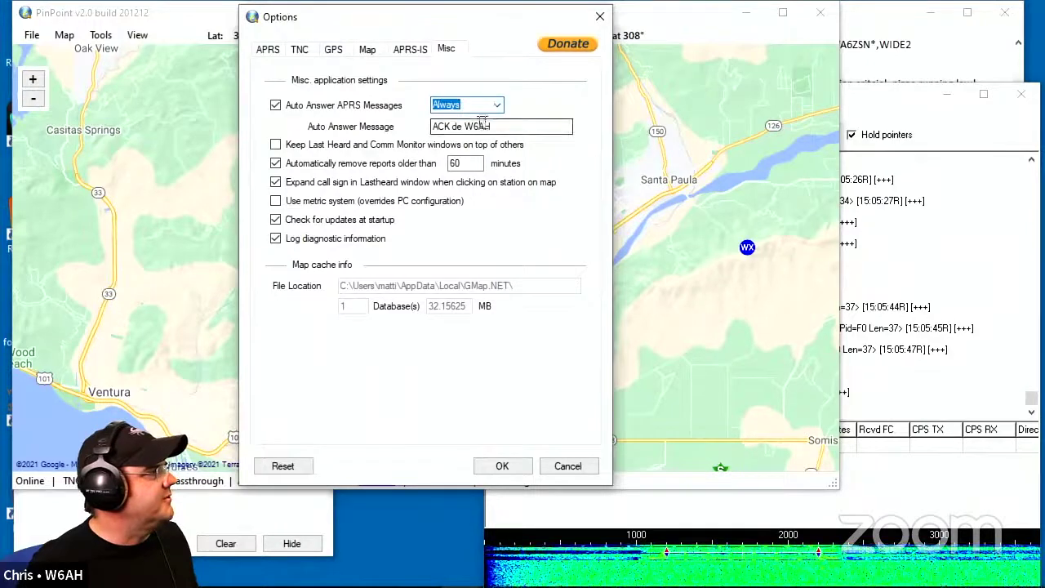
key("Tab")
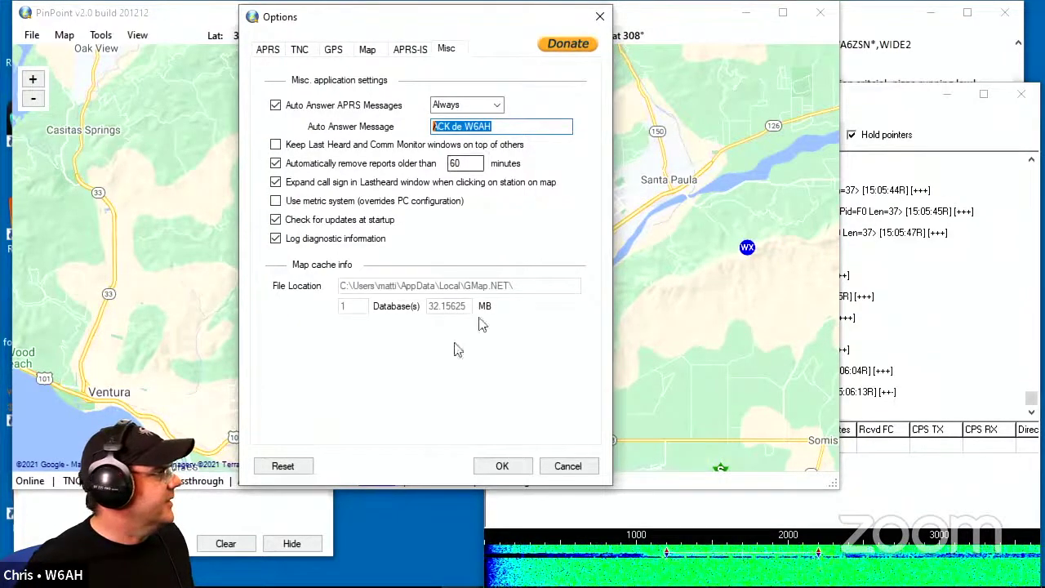
left_click(498, 465)
Zoom the map out to level 9 to view the stations from Santa Barbara to Los Angeles
left_click_drag(400, 425, 284, 100)
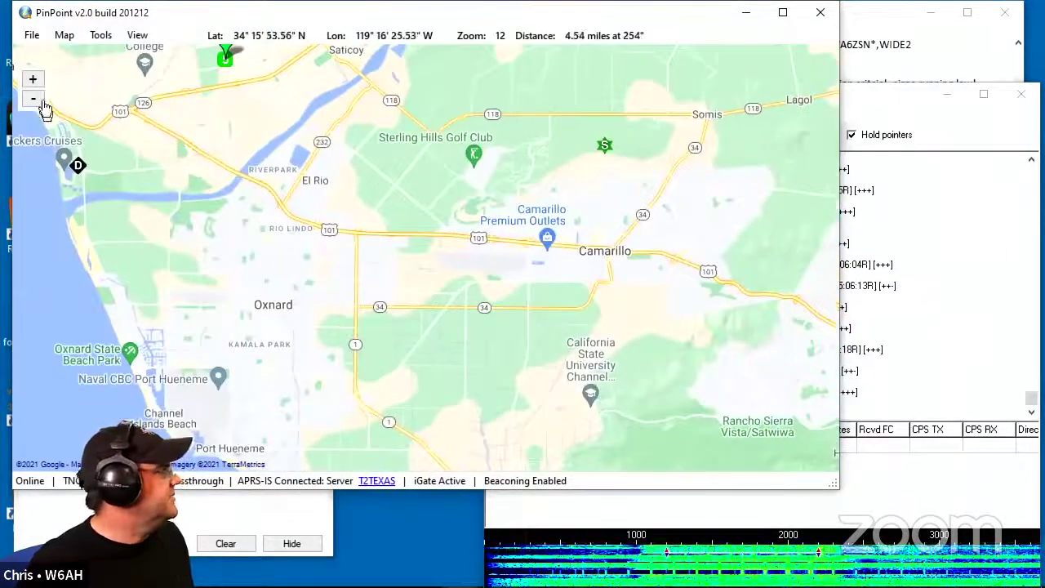
left_click(34, 101)
left_click(35, 101)
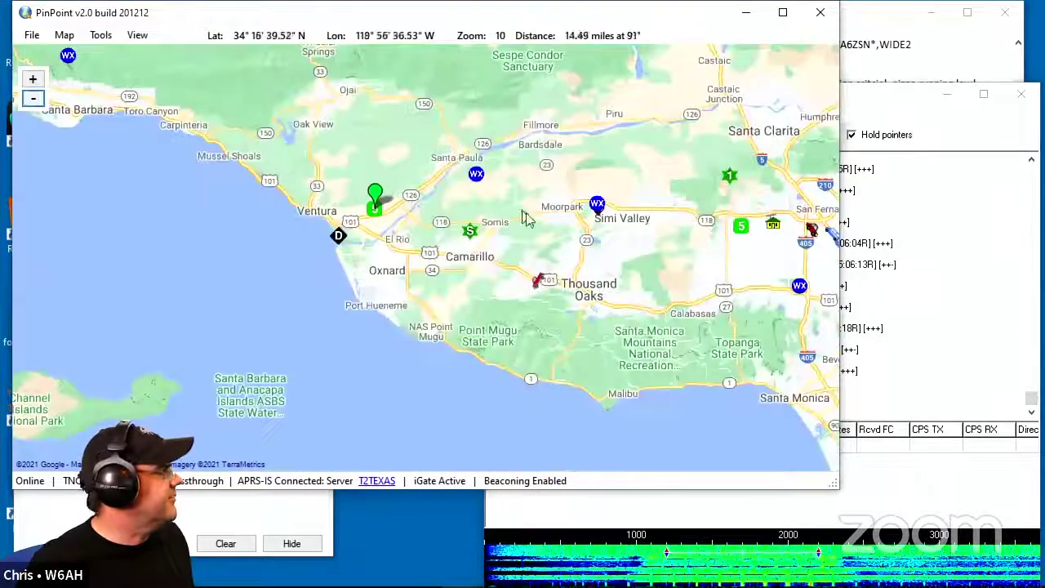
left_click(34, 101)
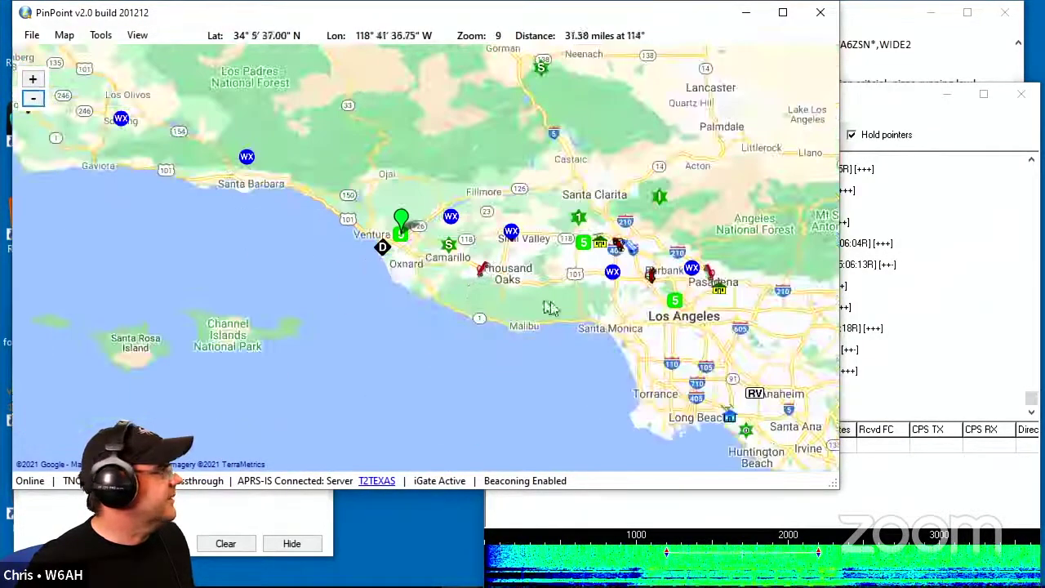
left_click_drag(582, 315, 553, 316)
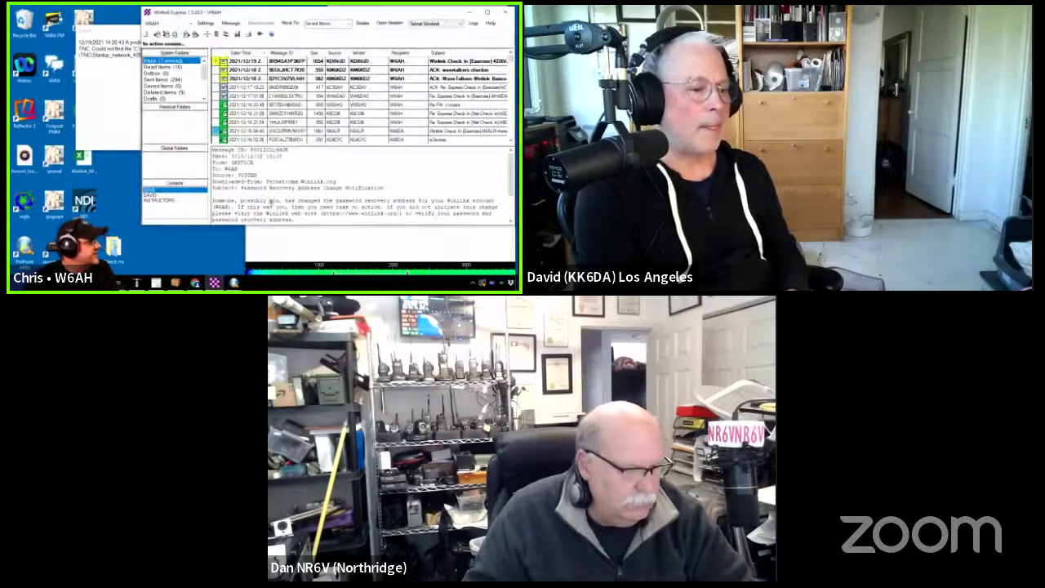
Run a Telnet Winlink session in Winlink Express, download all checked pending messages, and close the session window
left_click_drag(263, 14, 233, 14)
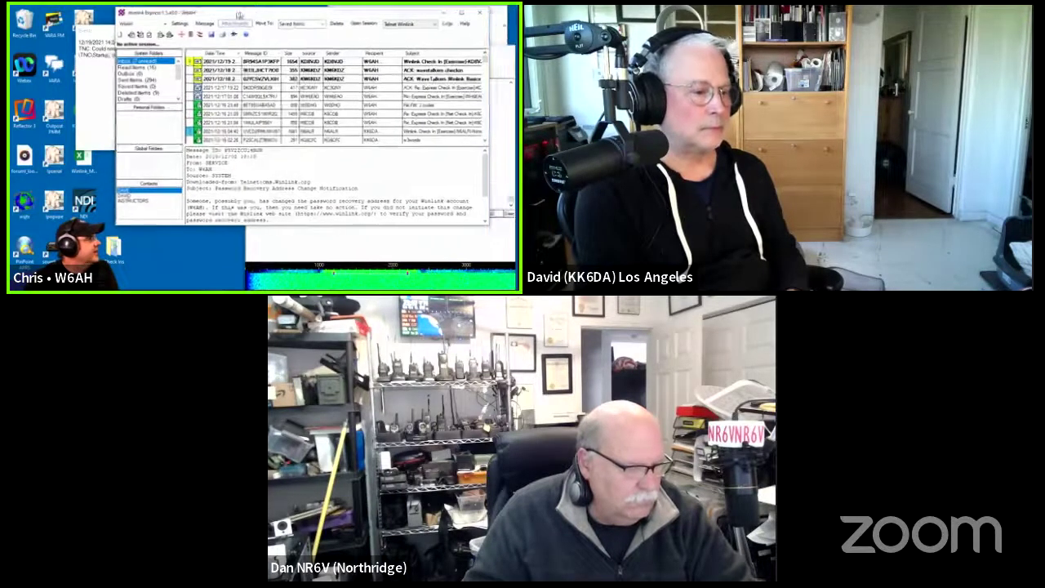
left_click(360, 23)
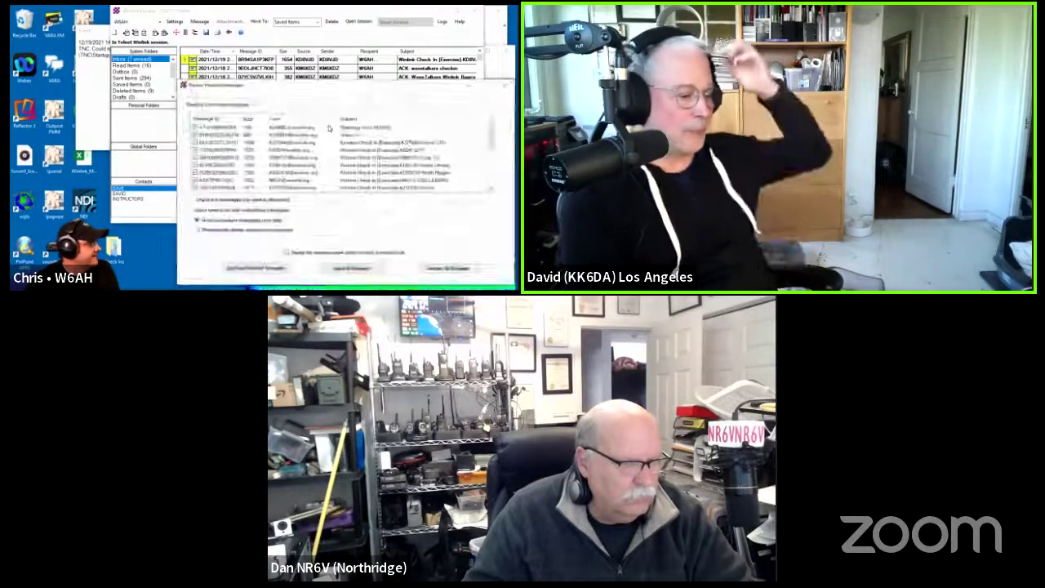
left_click(259, 268)
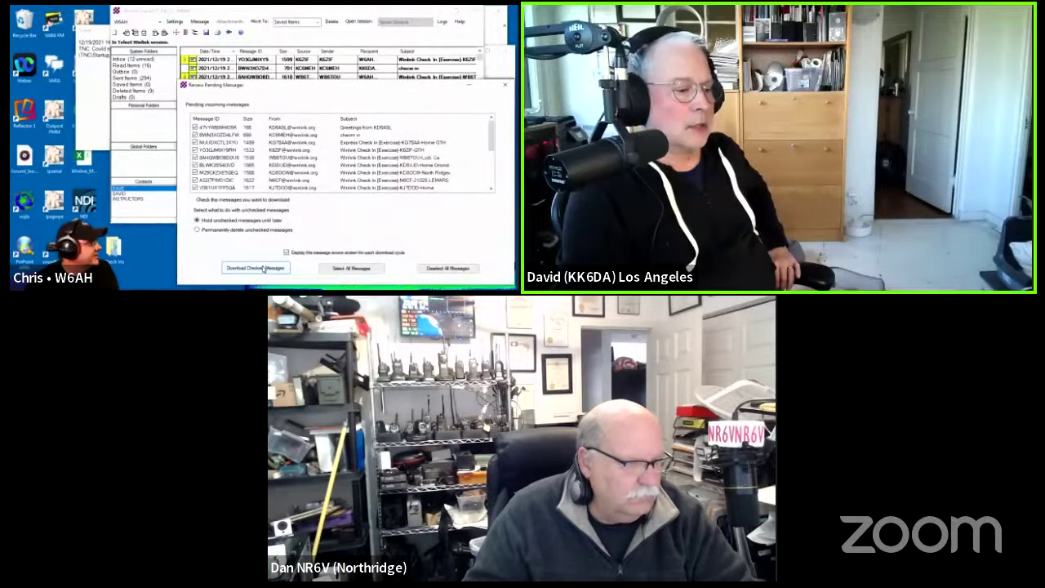
left_click(255, 268)
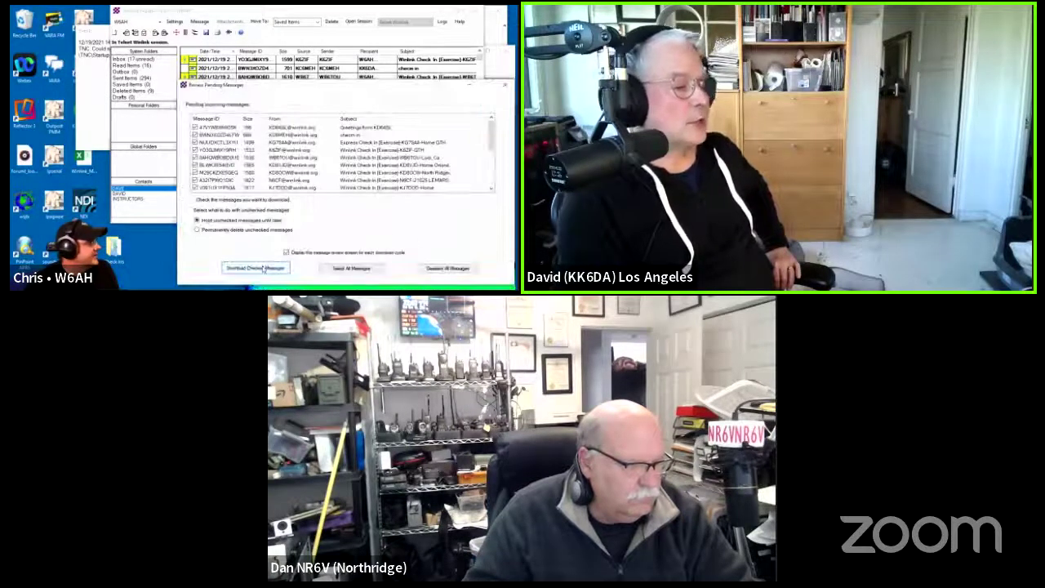
left_click(263, 270)
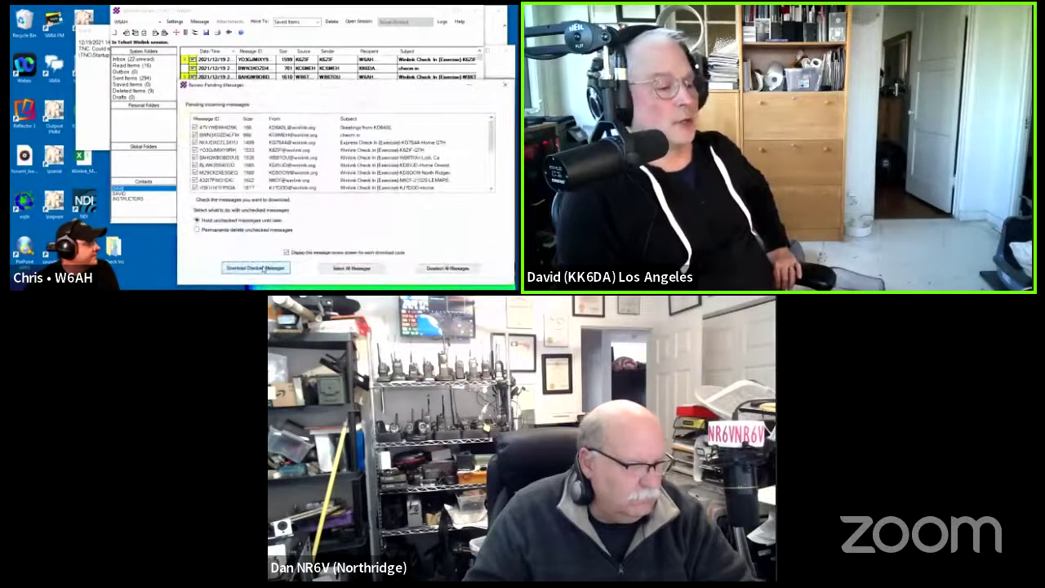
left_click(263, 269)
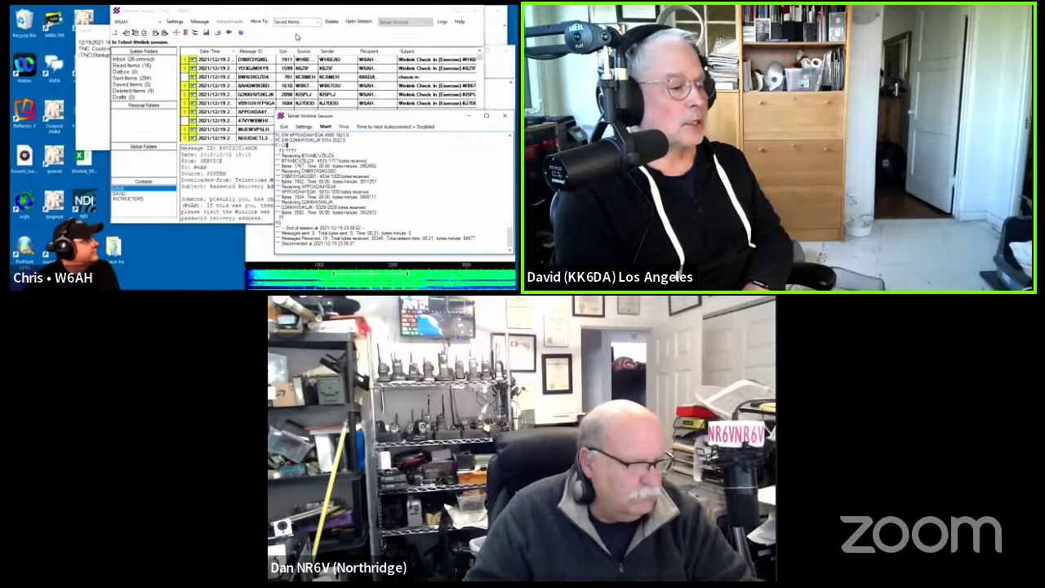
left_click(506, 115)
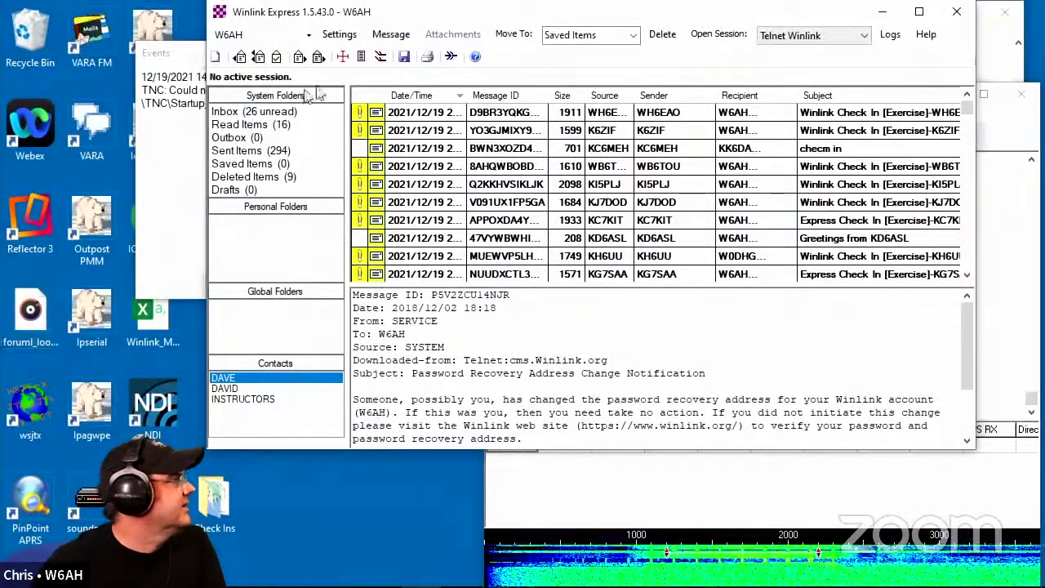
Display a map of the stored reports for the Winlink Check In form, using Google as map provider
left_click(391, 35)
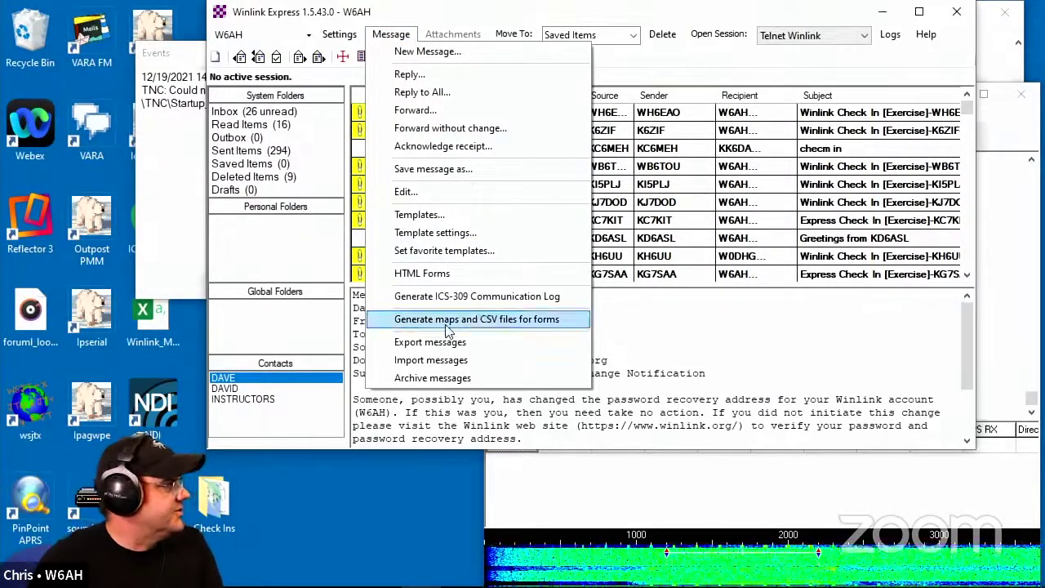
left_click(512, 325)
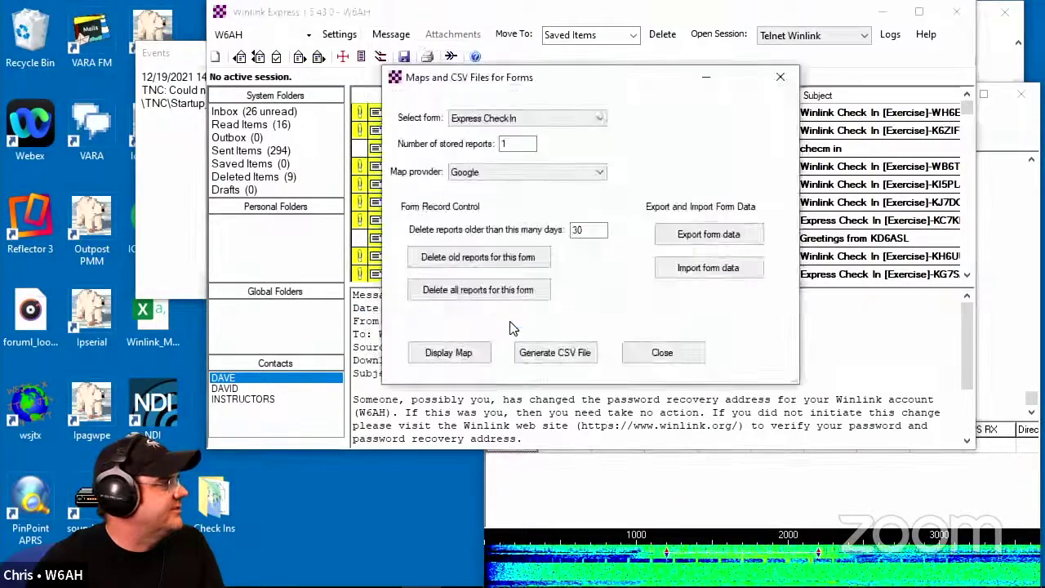
left_click(571, 118)
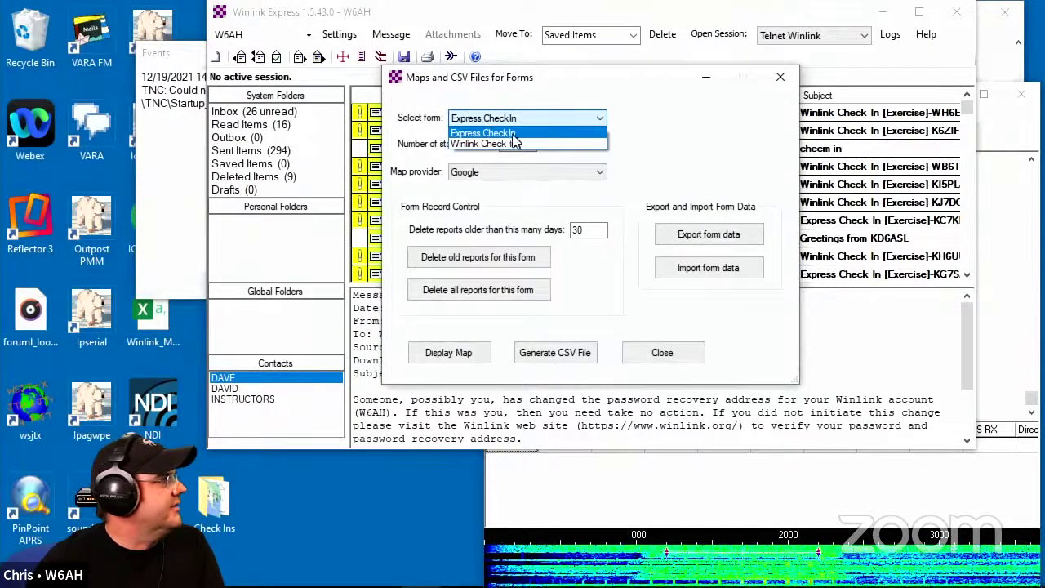
left_click(489, 134)
left_click(545, 120)
left_click(576, 142)
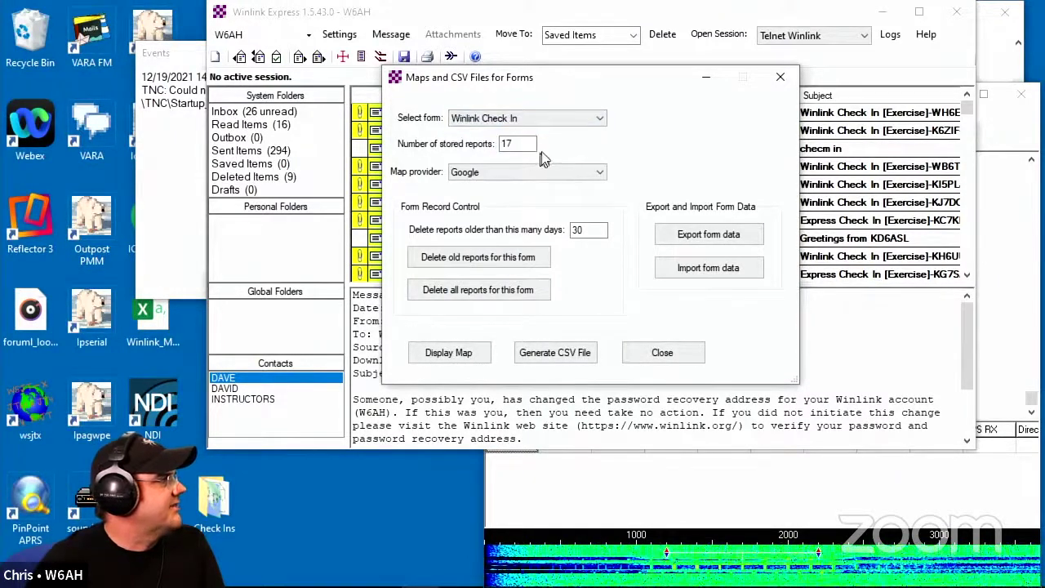
left_click(453, 351)
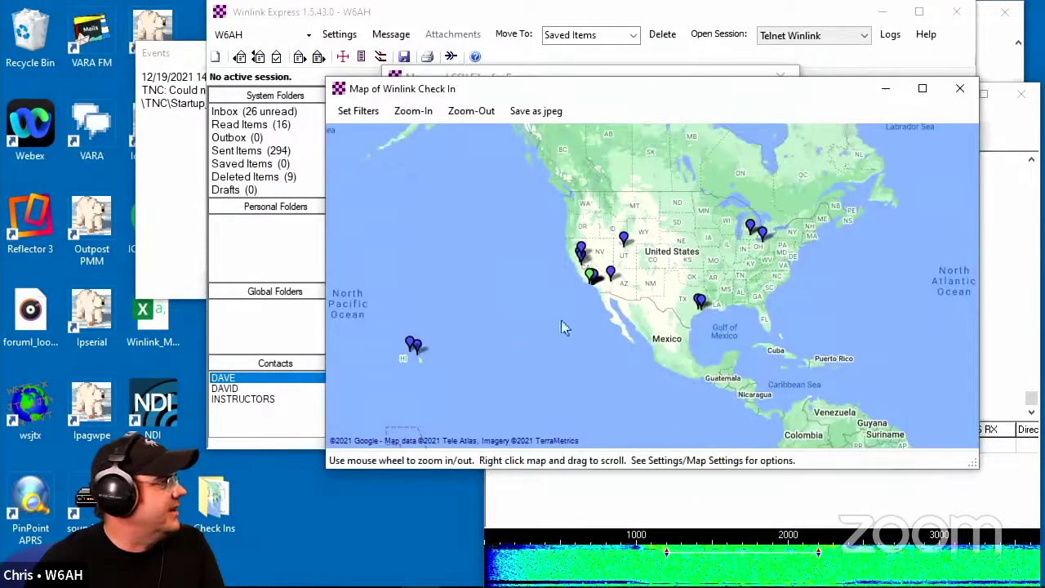
Maximize the check-in map and examine the report details of stations in Hawaii, Texas, the Great Lakes area, Utah and eastern California
mouse_move(415, 353)
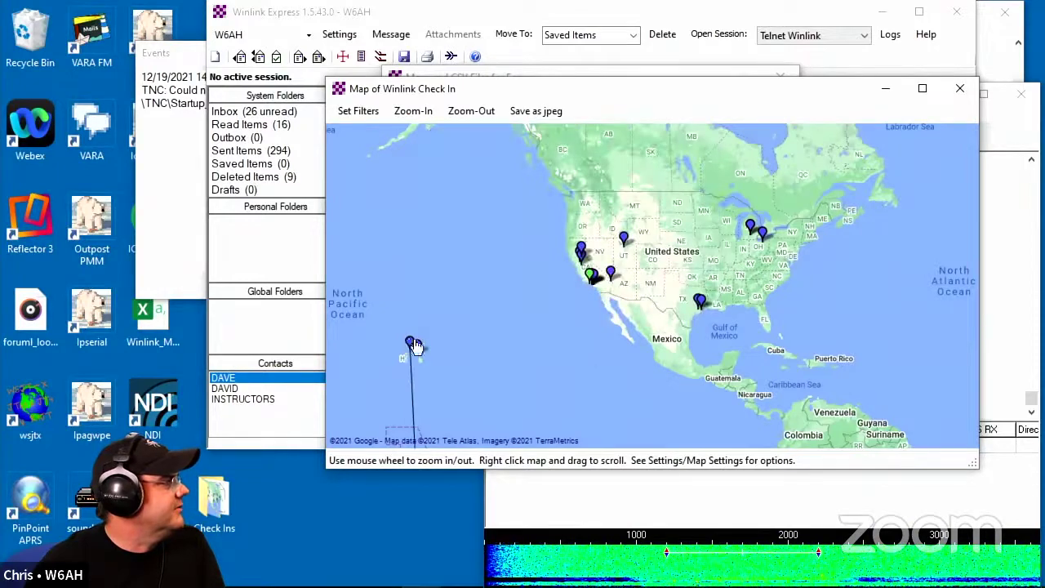
left_click(922, 89)
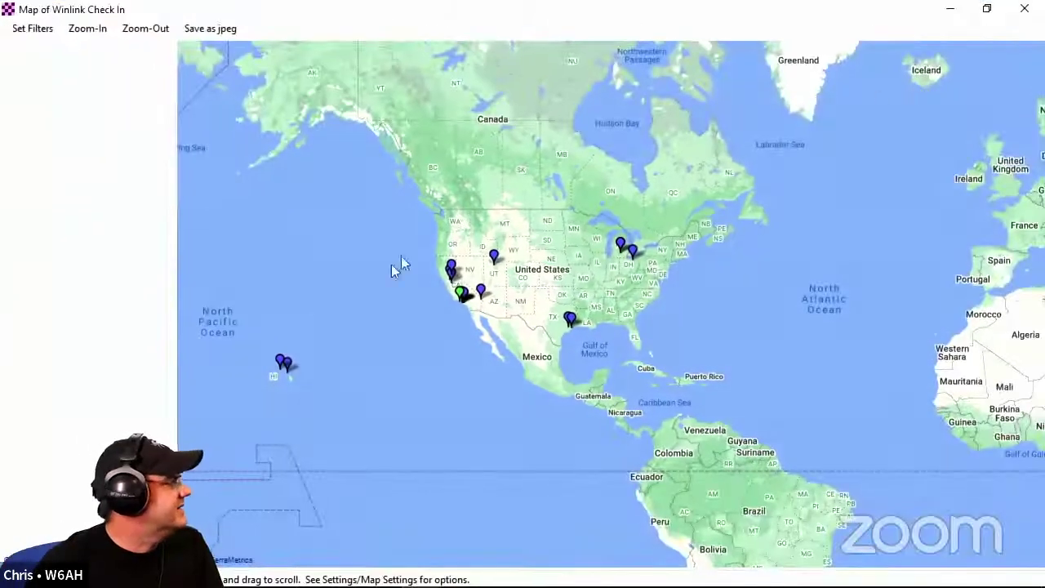
left_click_drag(326, 344, 287, 162)
mouse_move(254, 181)
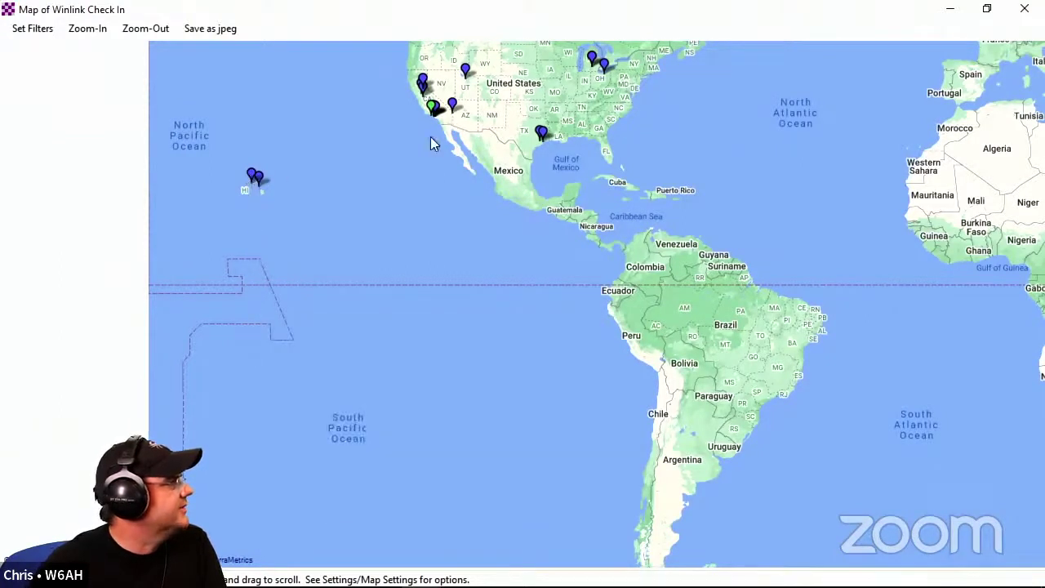
left_click_drag(408, 174, 310, 326)
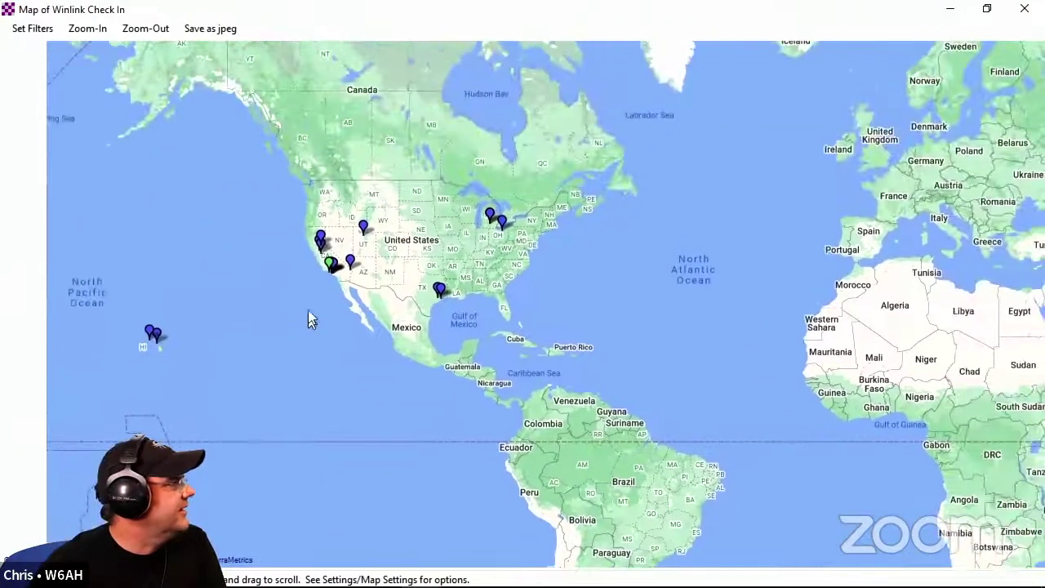
mouse_move(441, 295)
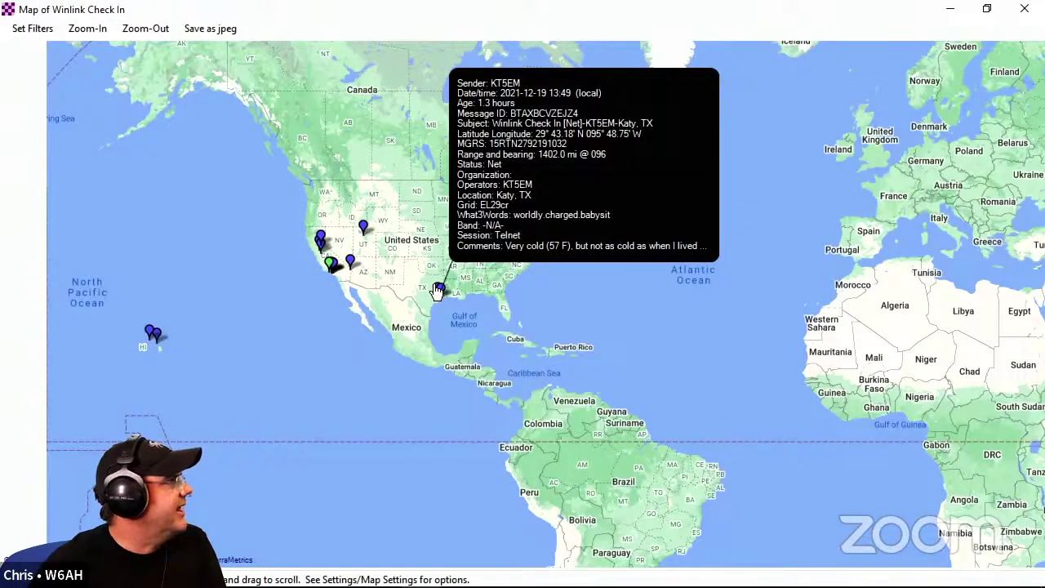
mouse_move(501, 228)
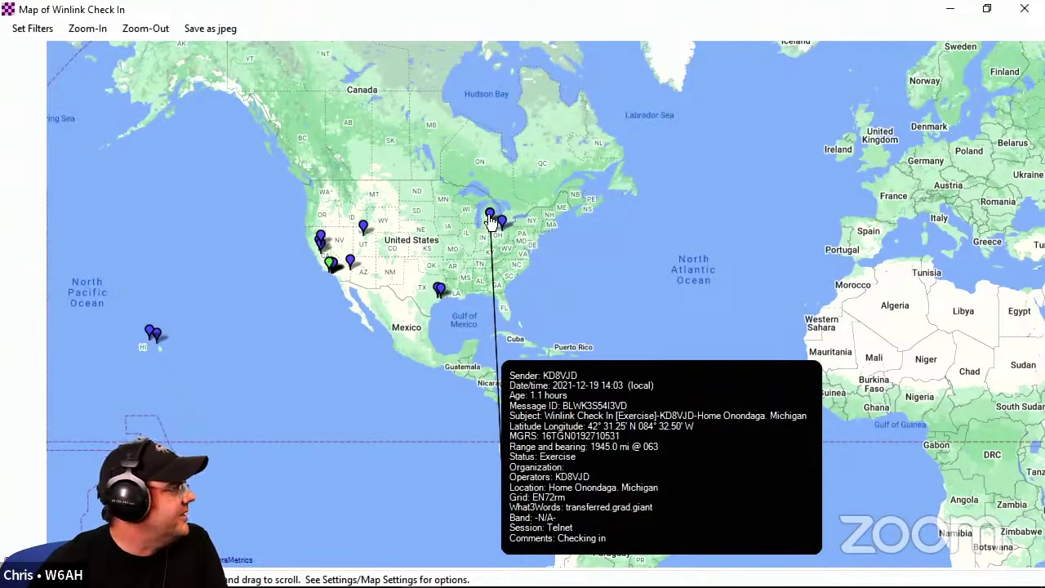
mouse_move(365, 231)
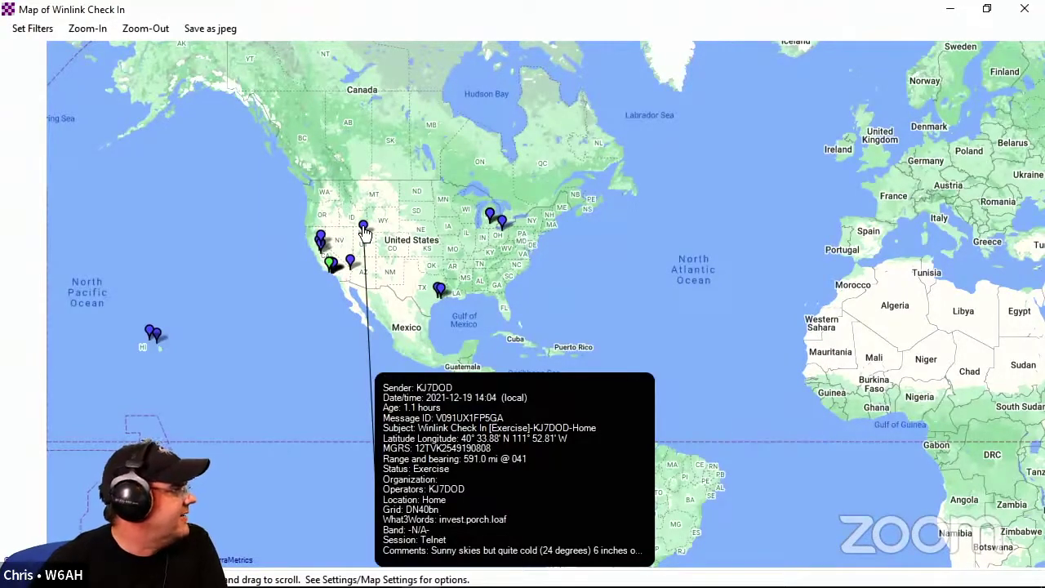
mouse_move(351, 265)
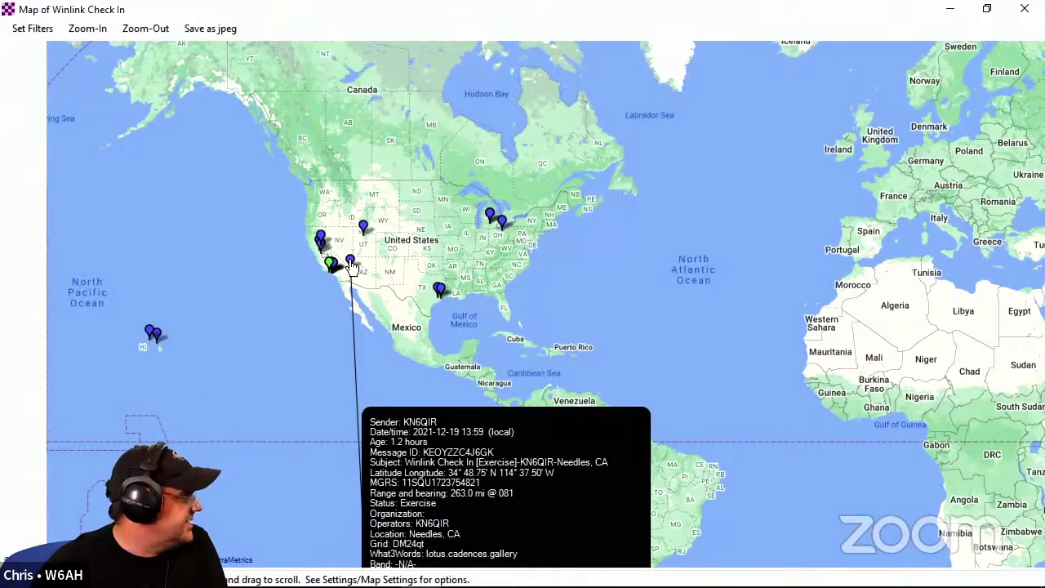
mouse_move(321, 239)
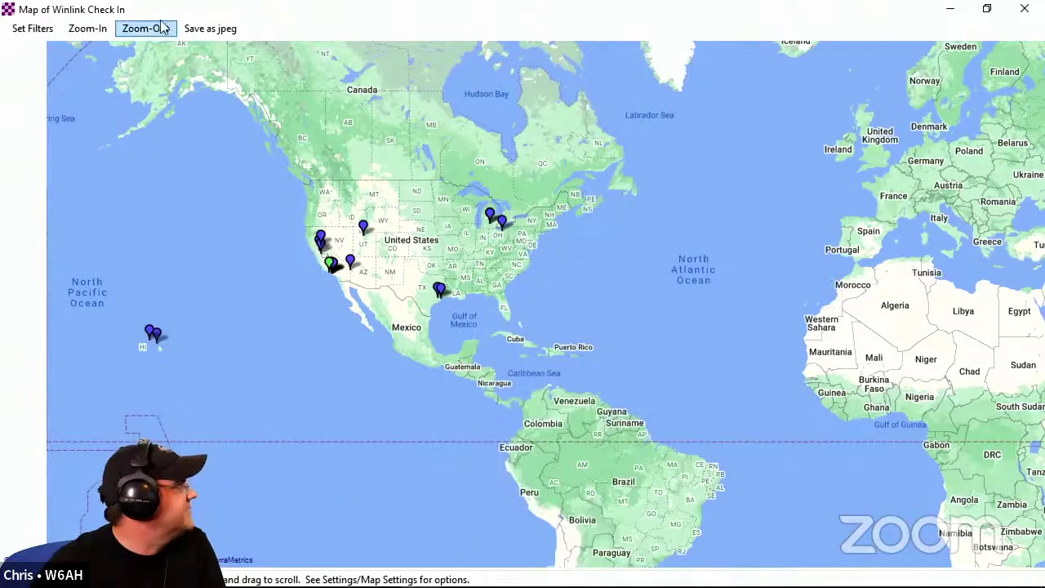
Look more closely at the California check-ins and read the report details around Turlock and Los Angeles
left_click(93, 34)
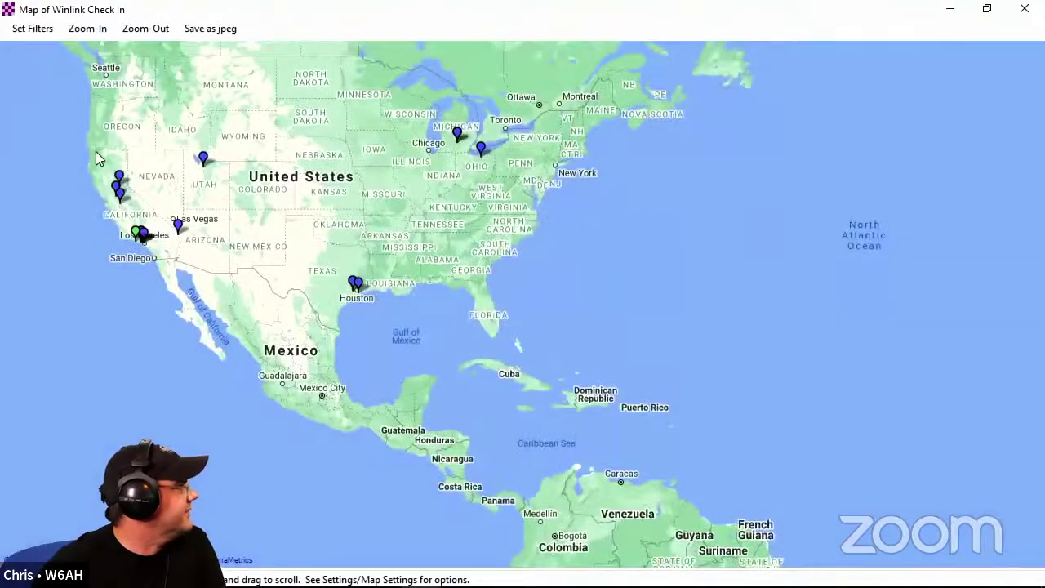
left_click_drag(96, 158, 441, 181)
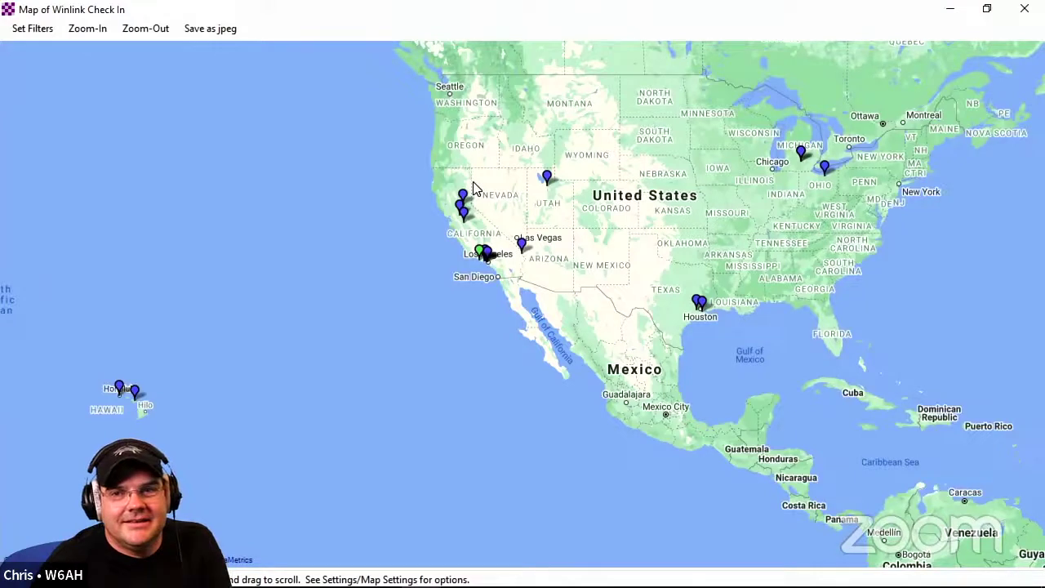
mouse_move(463, 198)
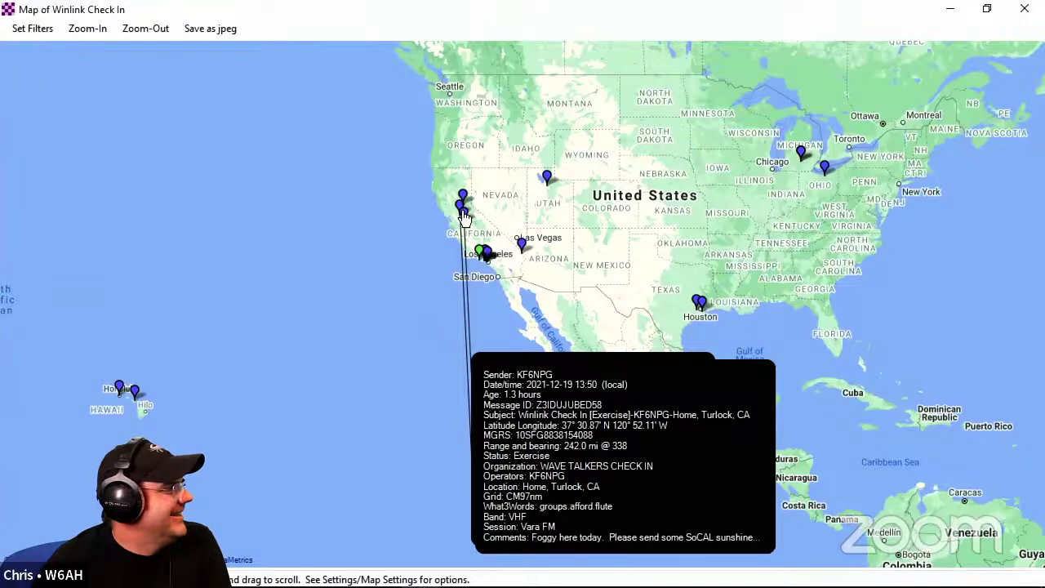
mouse_move(488, 253)
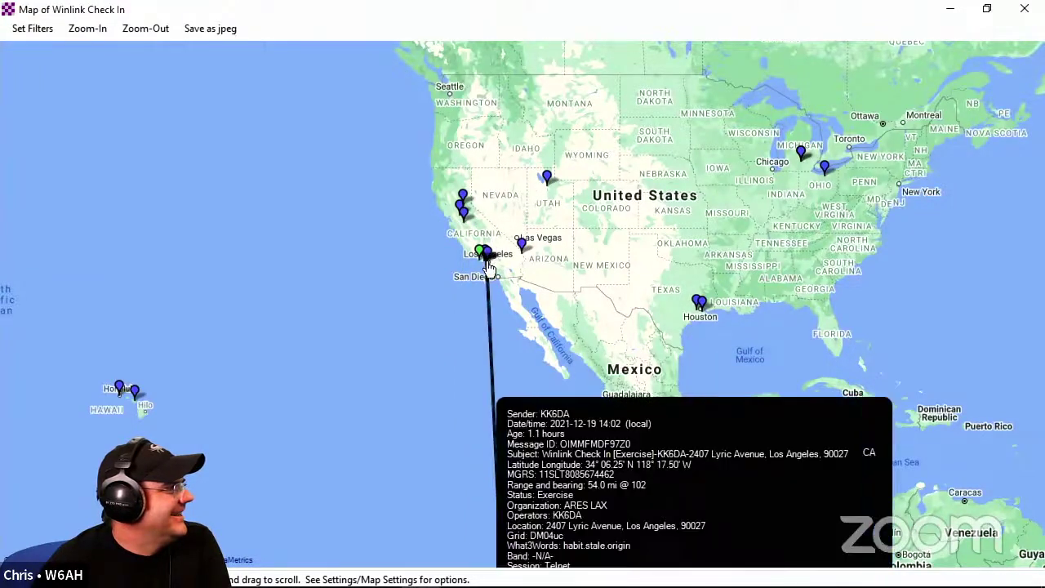
left_click(70, 28)
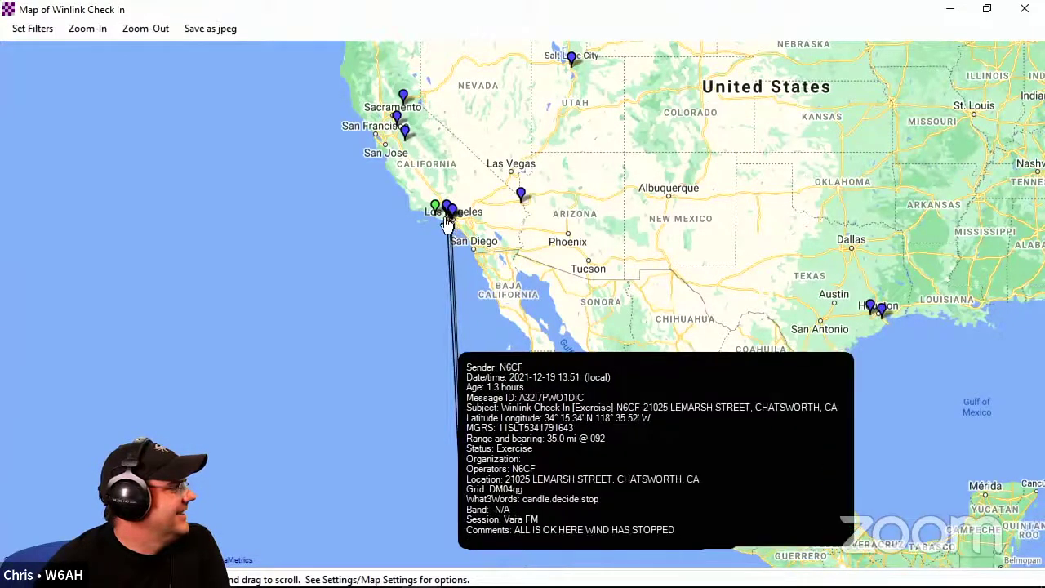
left_click(134, 28)
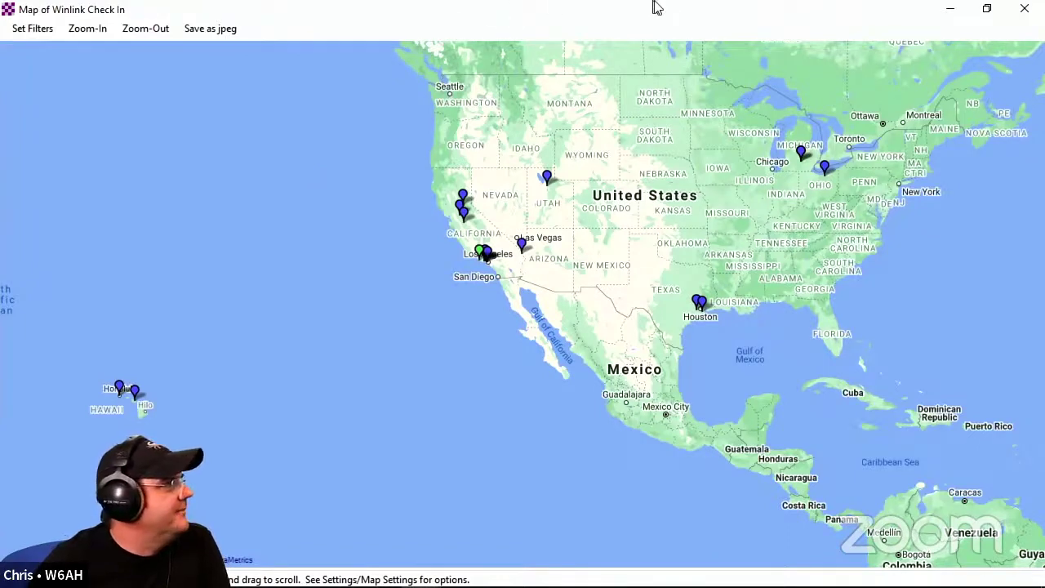
Minimize the map, view the WaveTalkers Winlink and Resources pages in Chrome, and return to the Maps and CSV Files for Forms window
left_click(951, 11)
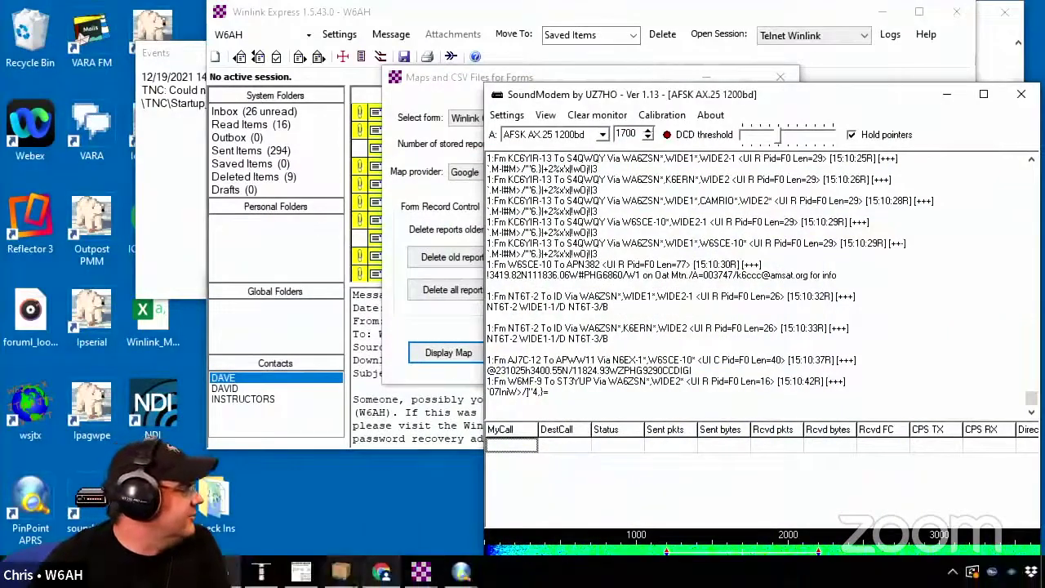
left_click(381, 571)
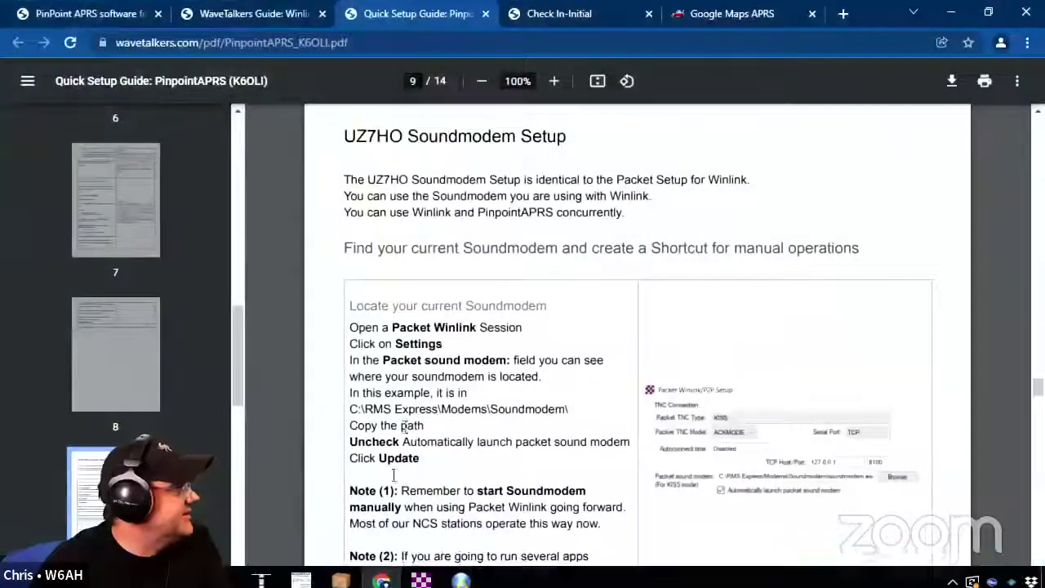
left_click(237, 15)
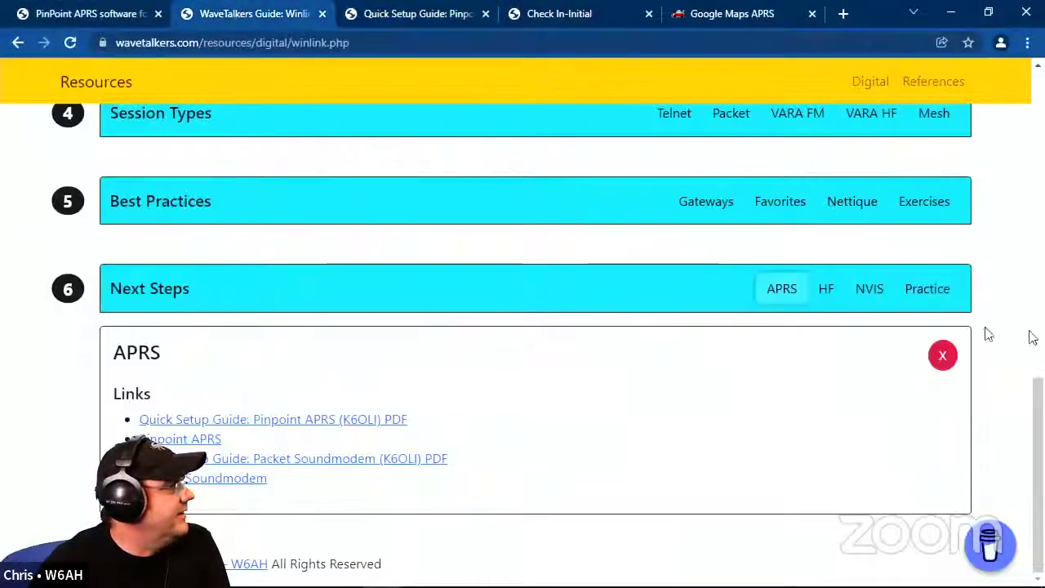
scroll(979, 321, "up", 10)
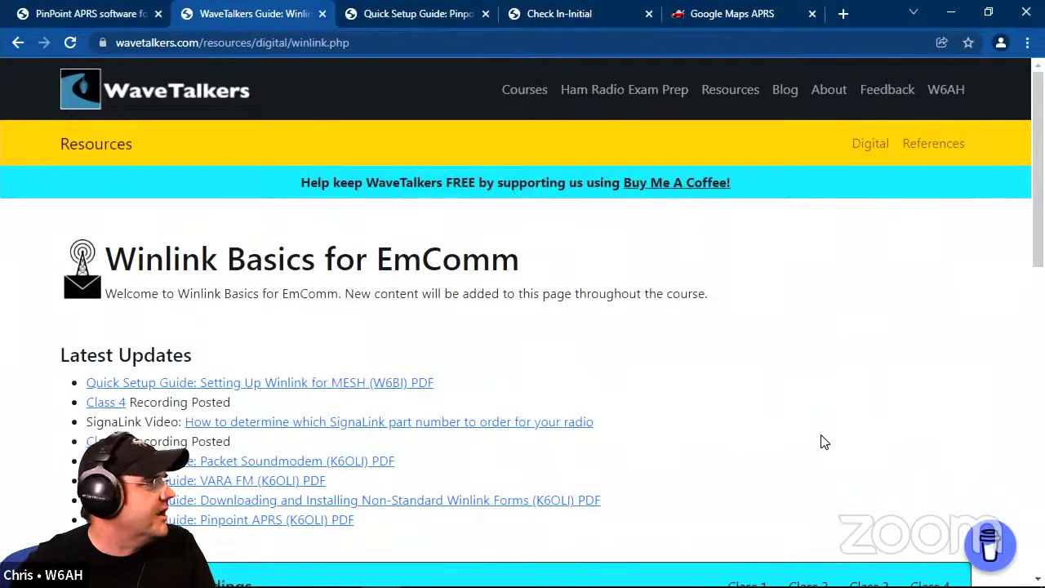
left_click(727, 90)
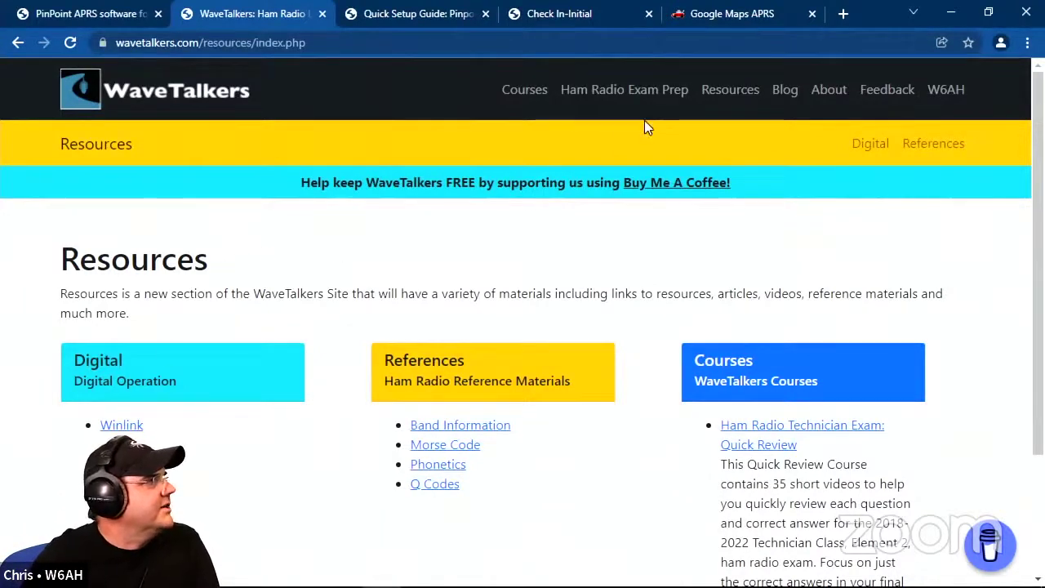
left_click(951, 13)
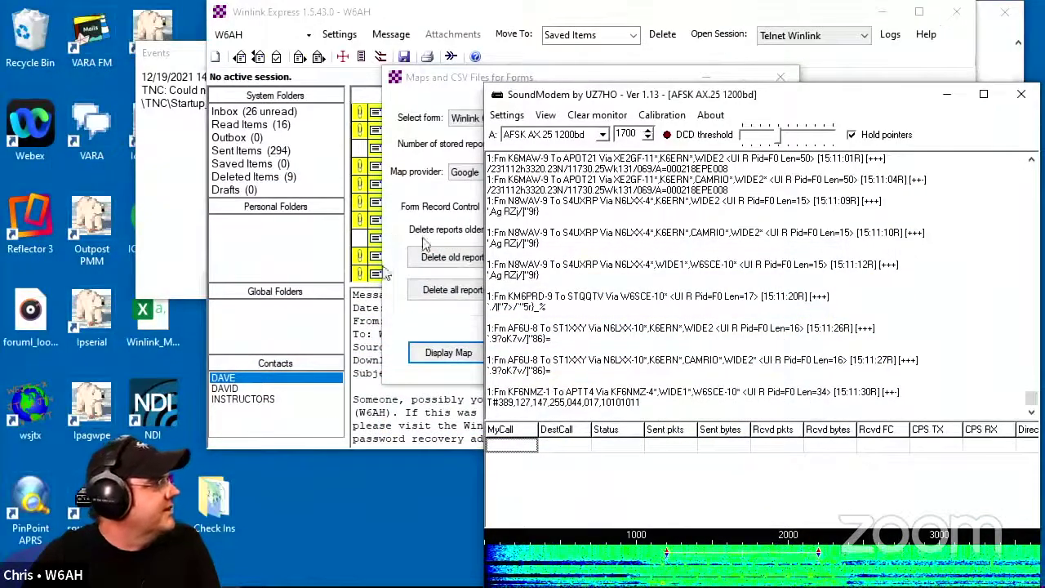
left_click(445, 235)
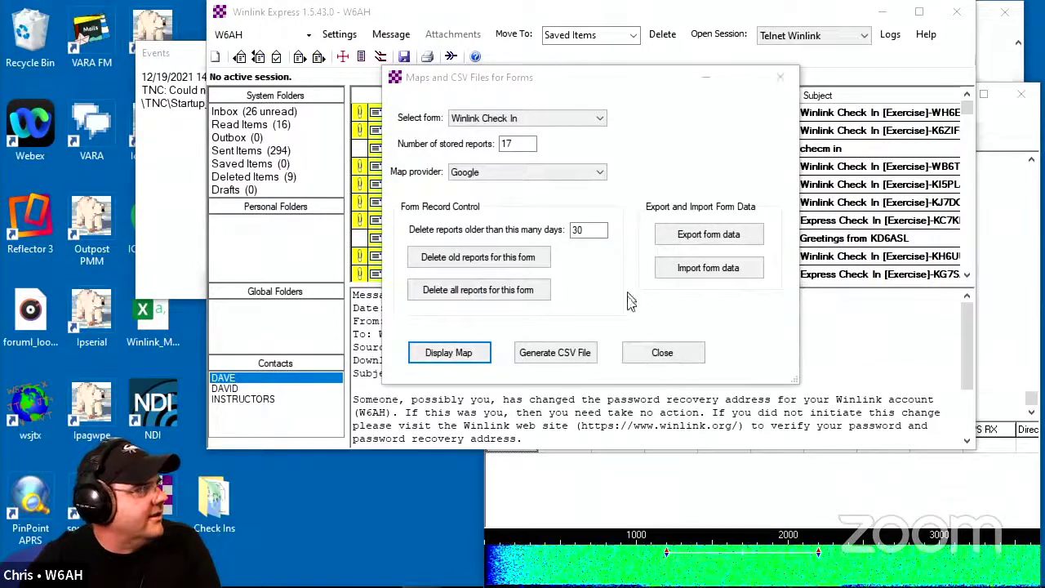
Bring back the minimized check-in map, then close it and the Maps and CSV Files for Forms window
mouse_move(596, 583)
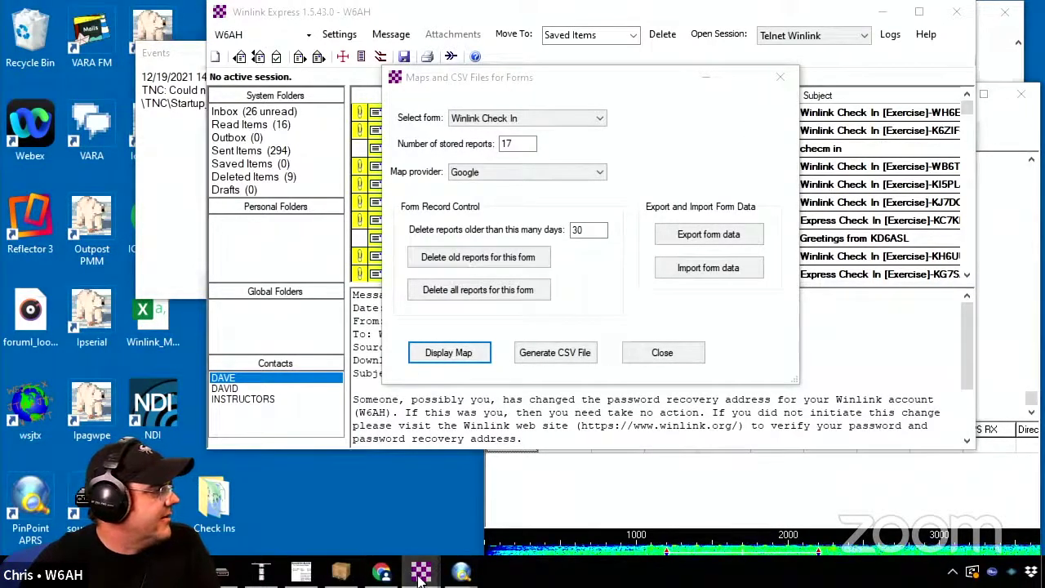
mouse_move(420, 576)
left_click(606, 501)
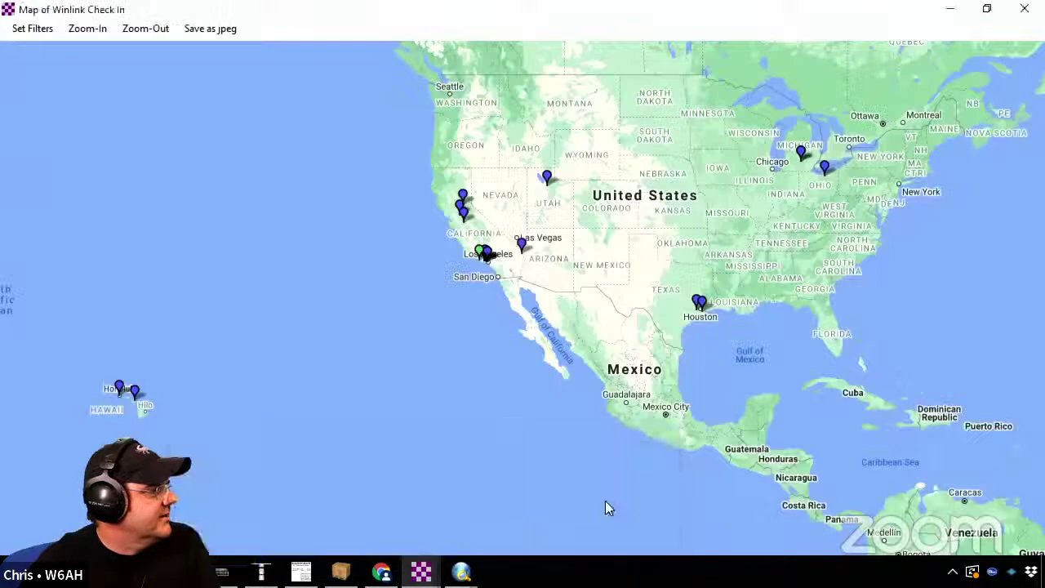
left_click(1020, 10)
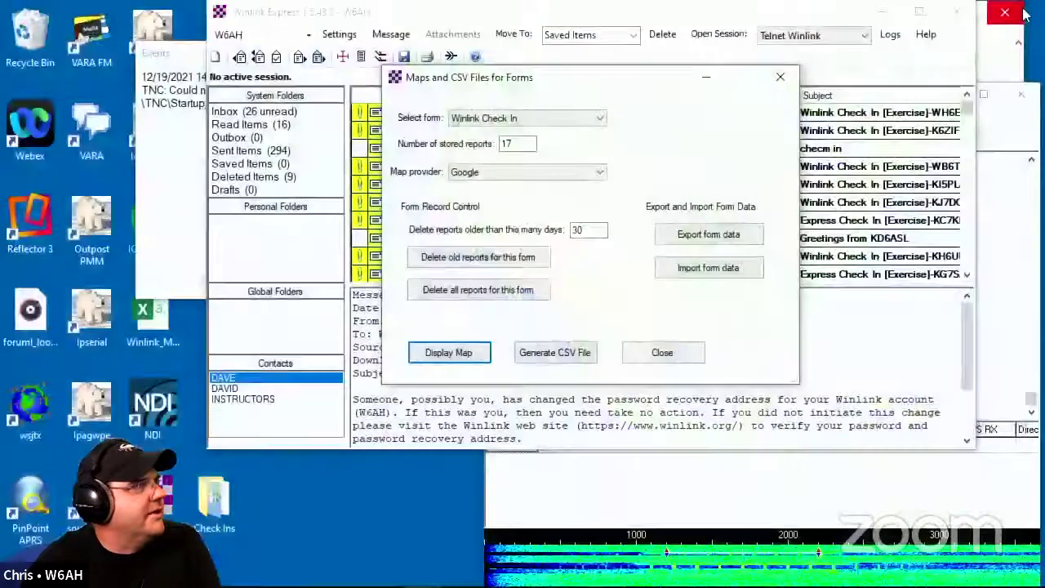
left_click(781, 78)
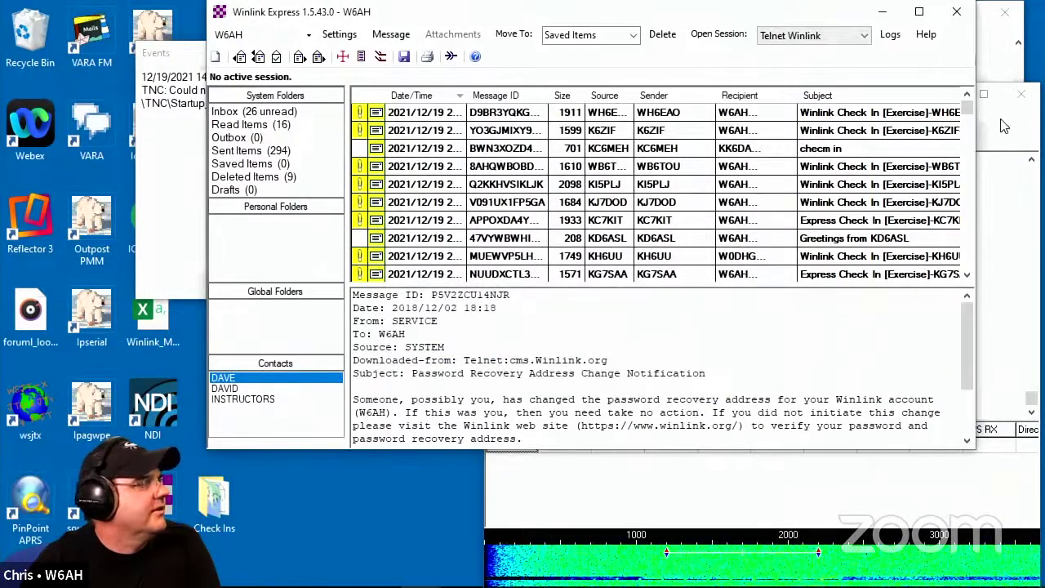
Run a Telnet Winlink session and download all the checked pending messages
left_click(1004, 127)
left_click(718, 35)
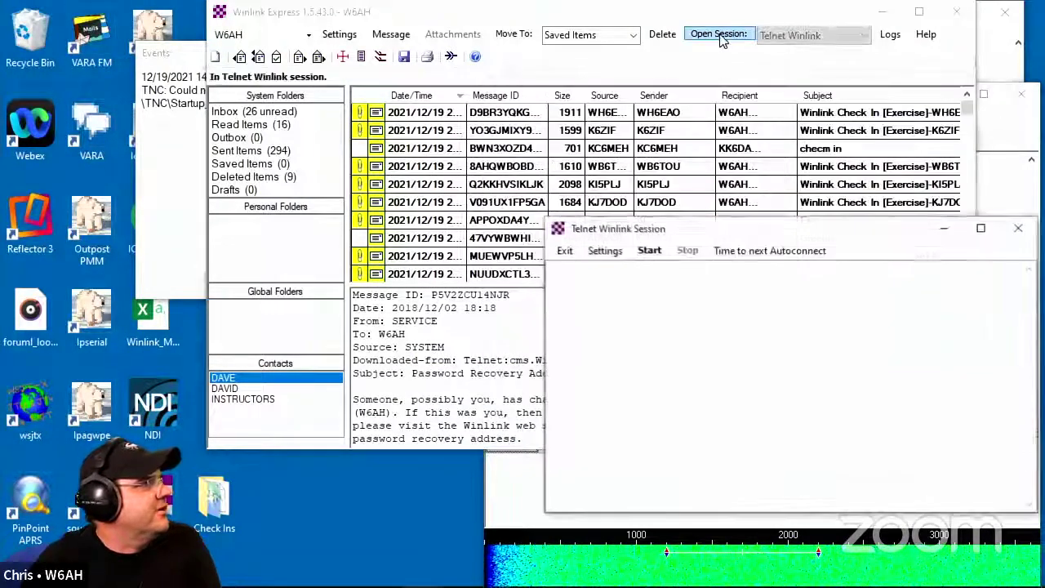
left_click(649, 251)
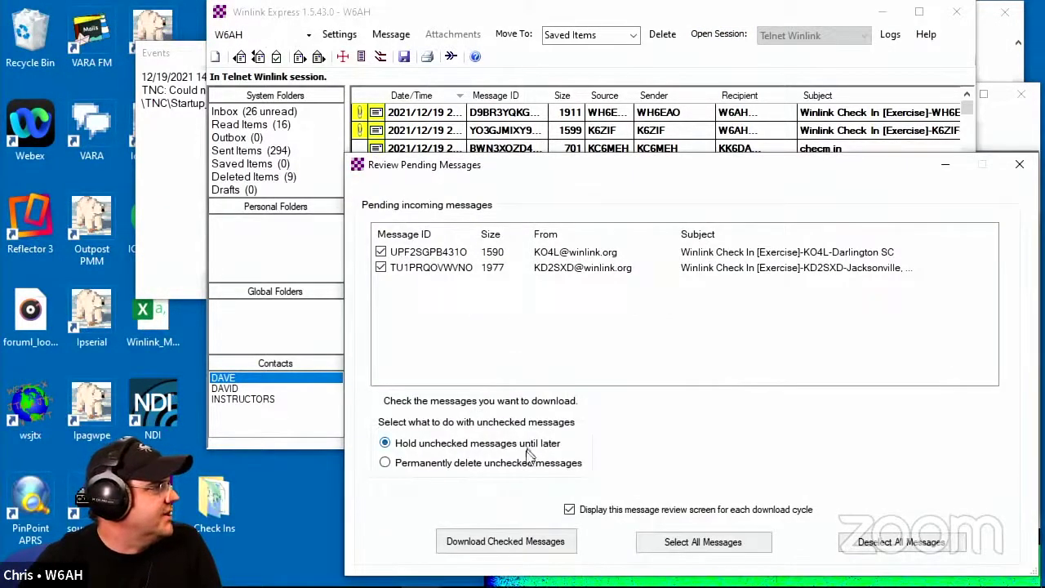
left_click(529, 542)
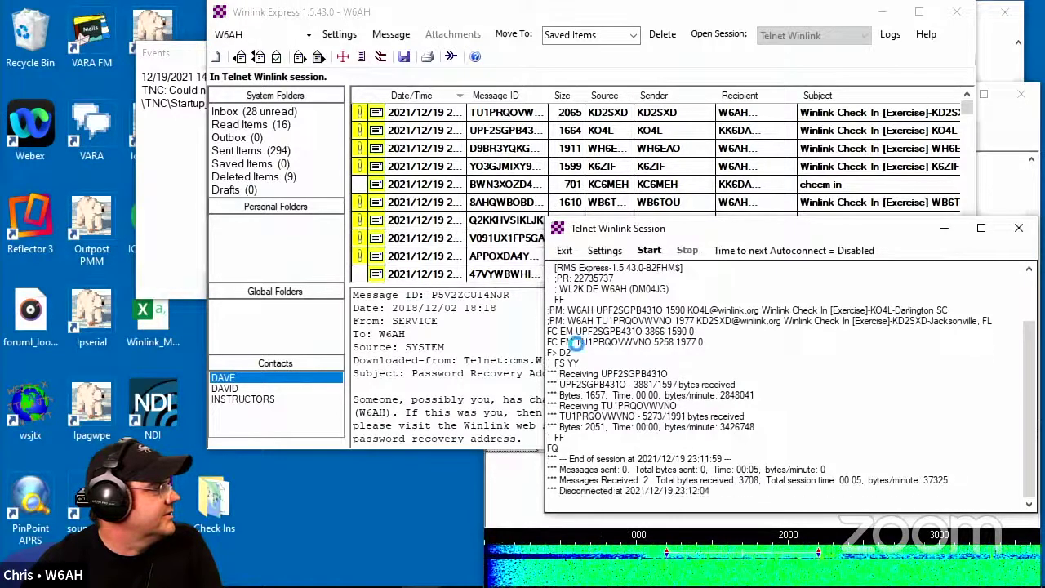
Generate an updated map of the stored reports for the Winlink Check In form
left_click(400, 37)
left_click(402, 39)
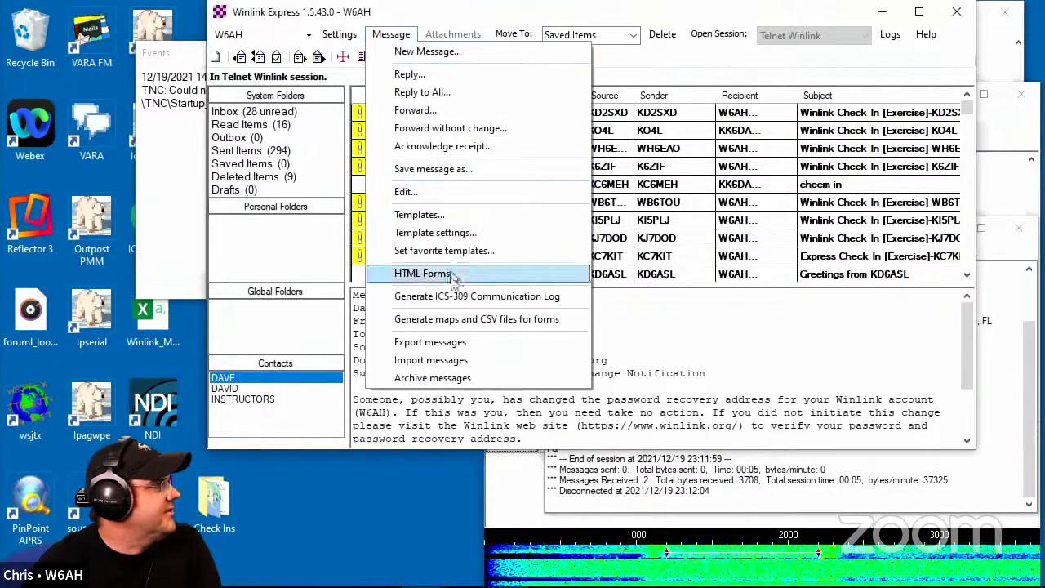
left_click(459, 320)
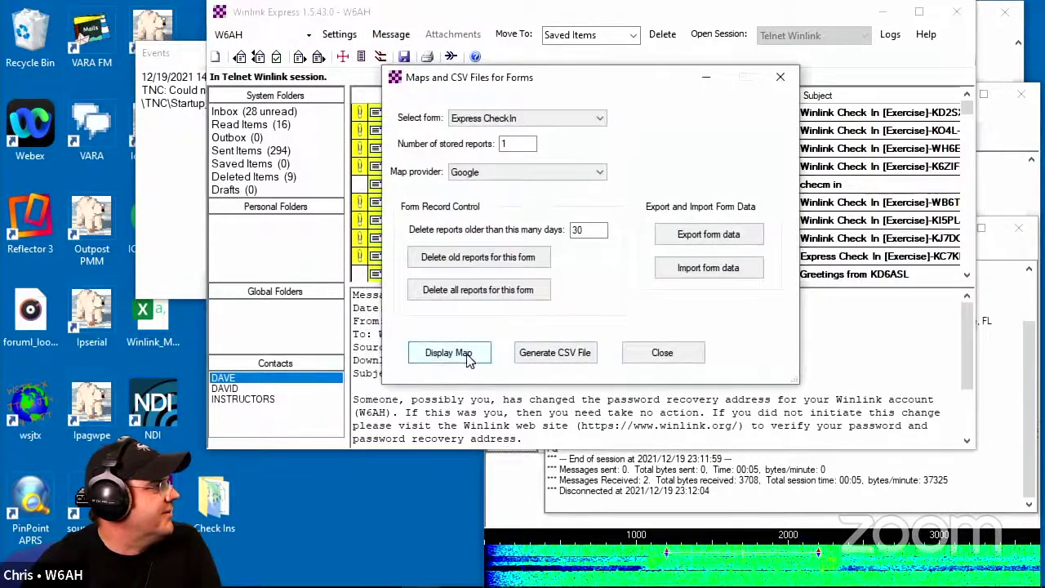
left_click(525, 119)
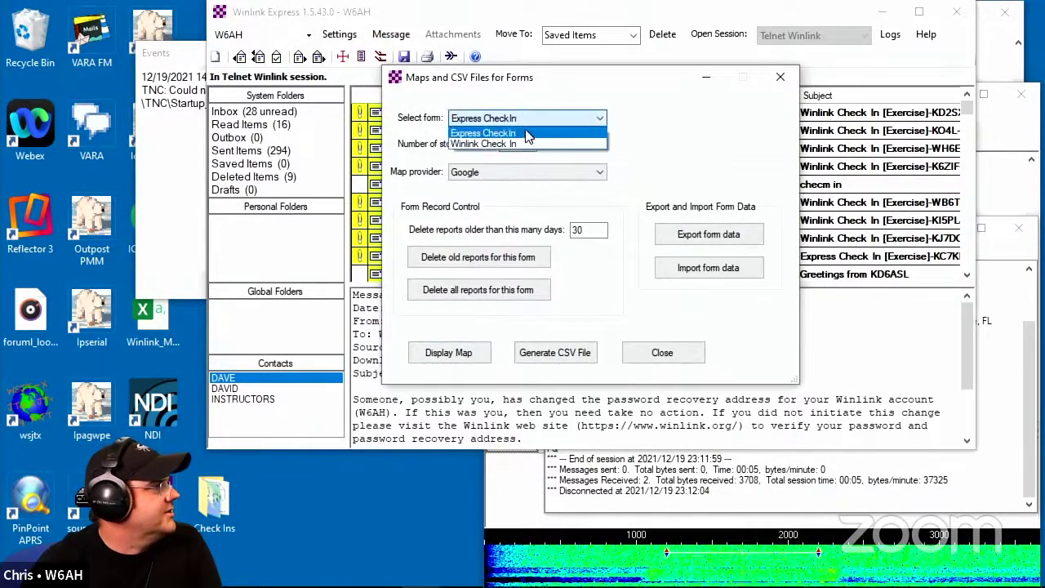
left_click(524, 146)
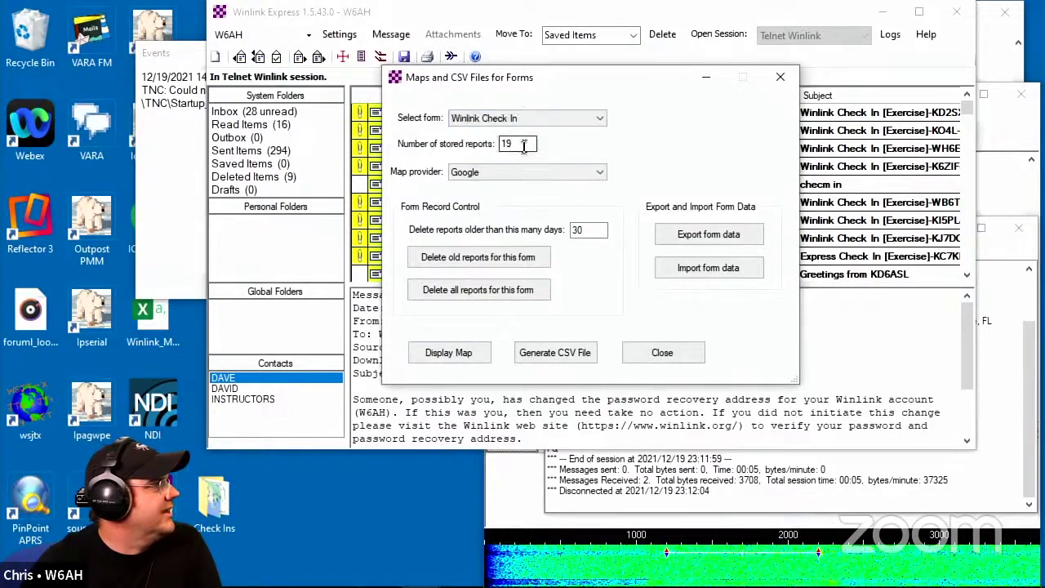
left_click(467, 355)
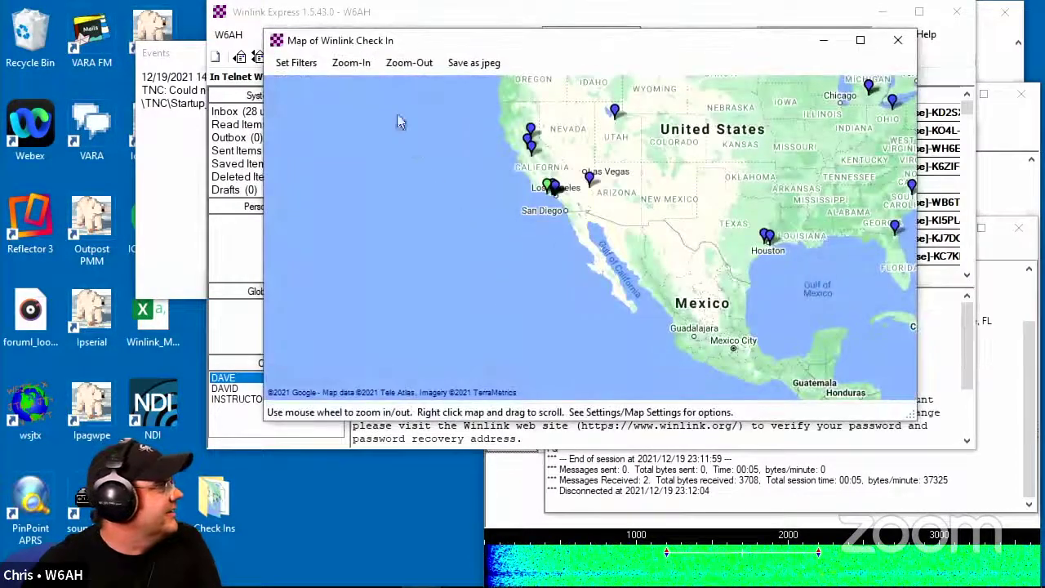
Zoom out and maximize the updated check-in map and read the report details of the stations in Florida and South Carolina
left_click(404, 65)
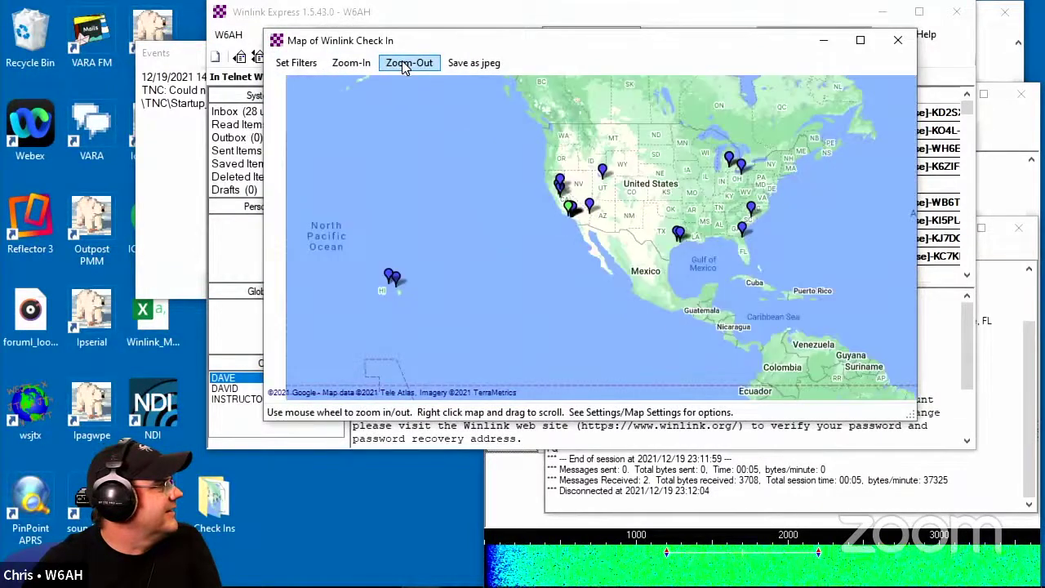
mouse_move(743, 236)
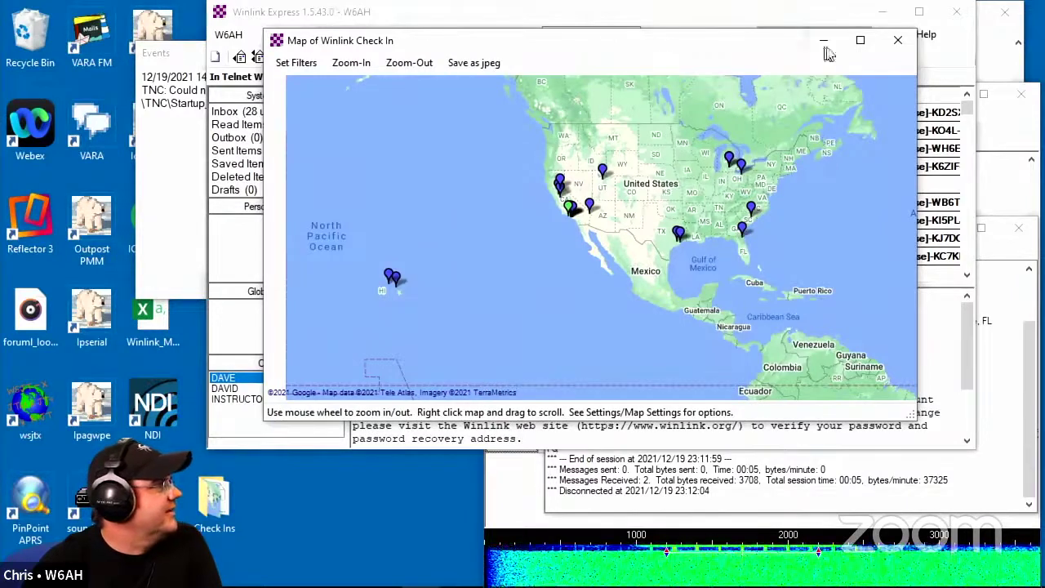
left_click(860, 40)
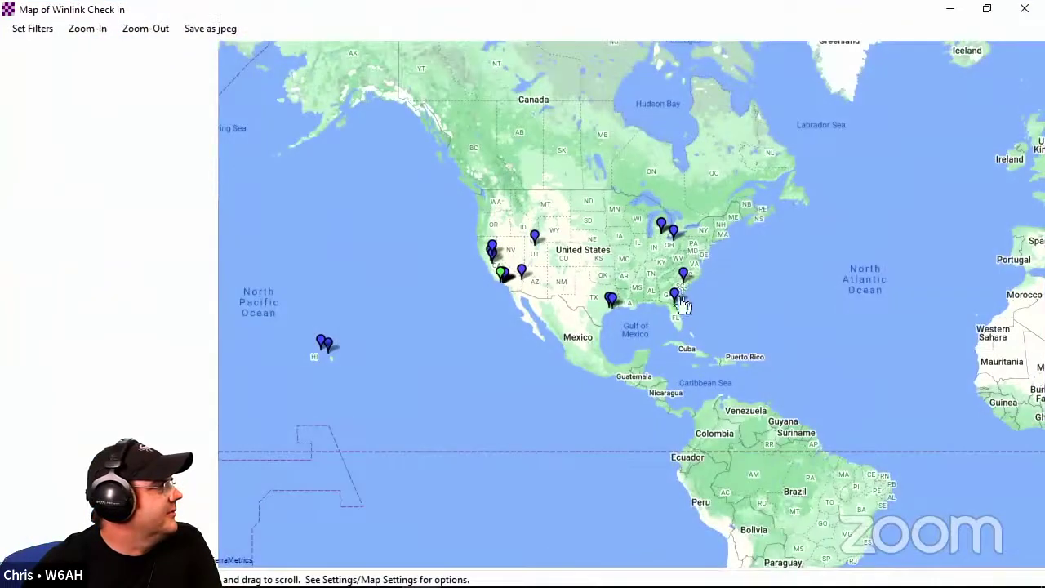
mouse_move(677, 303)
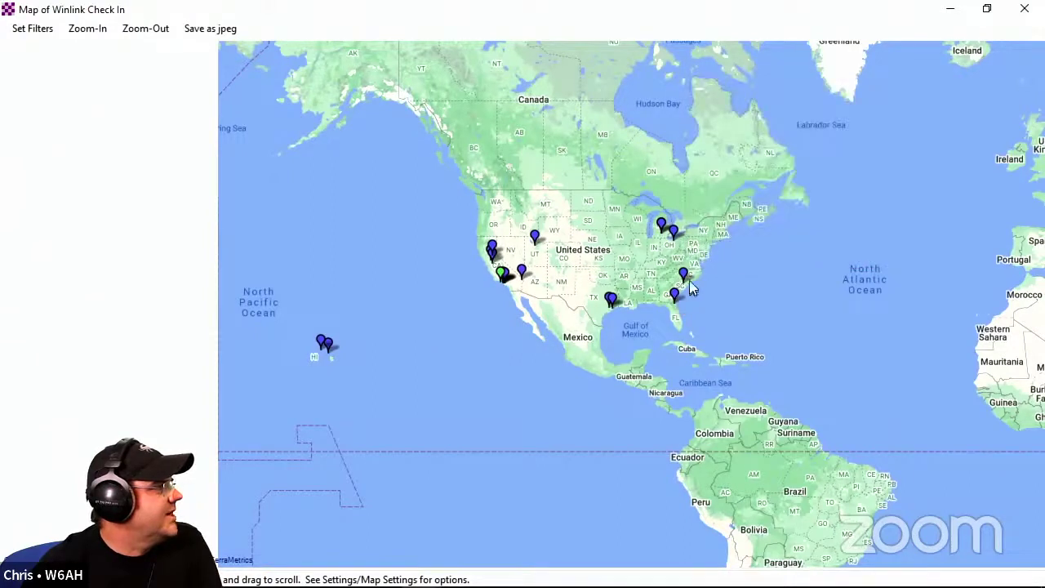
mouse_move(684, 277)
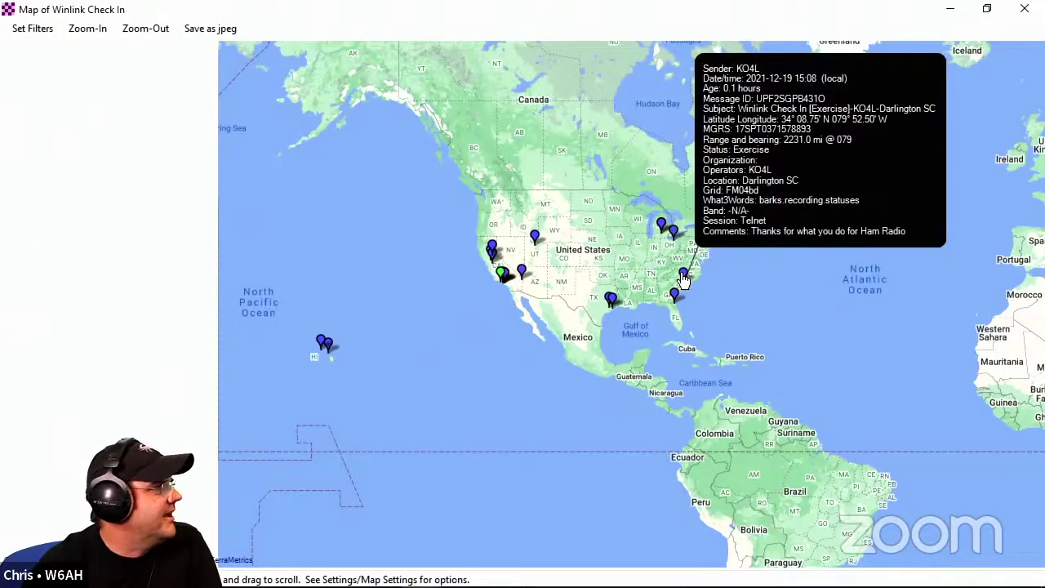